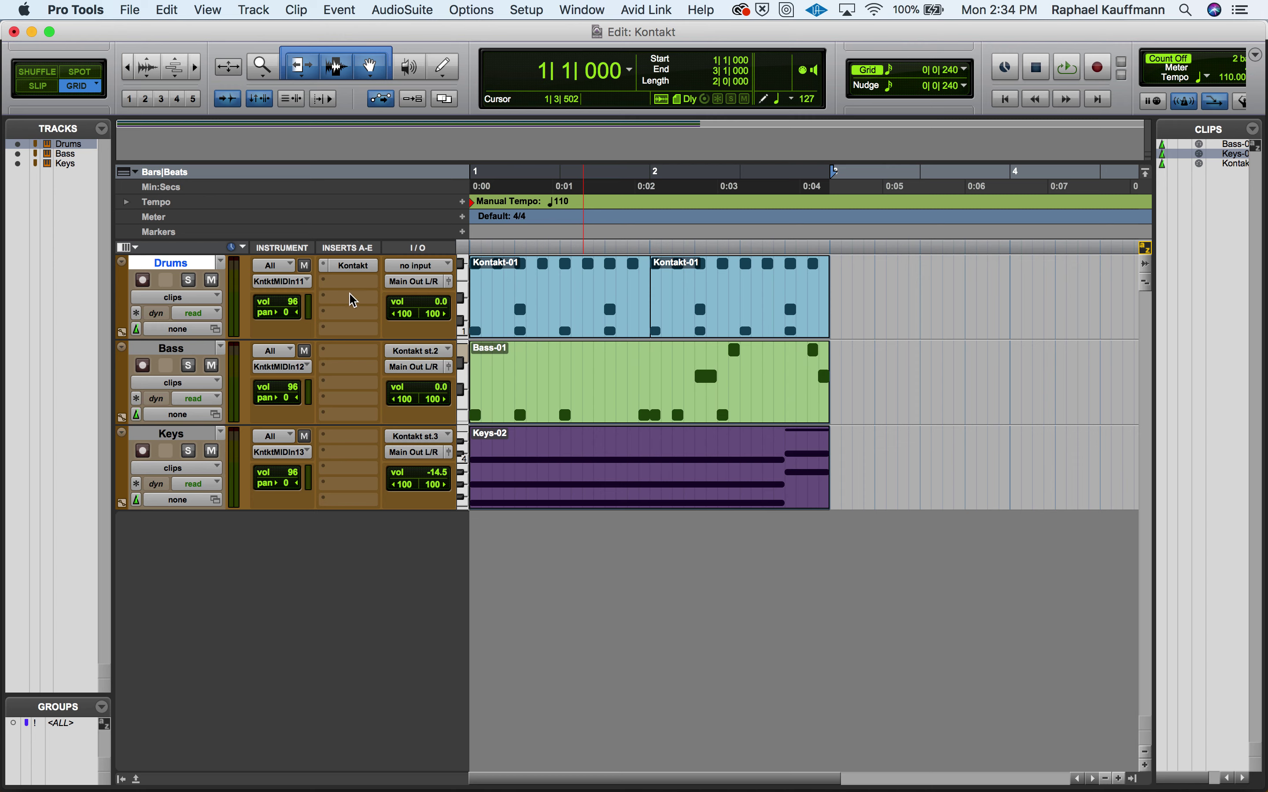
# Open the Drums track's Kontakt and route the Scarbee Rickenbacker Bass to output st.11
pyautogui.click(354, 266)
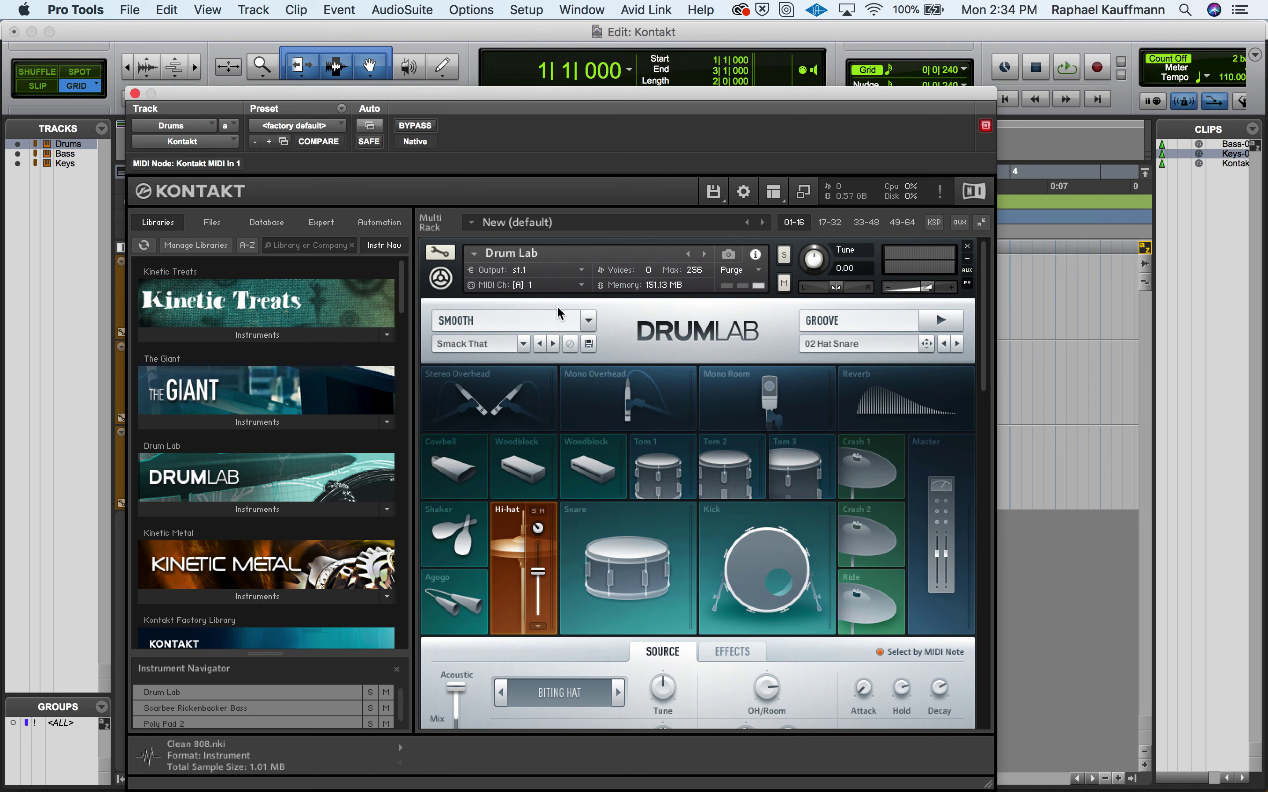
pyautogui.scroll(-10, 655, 390)
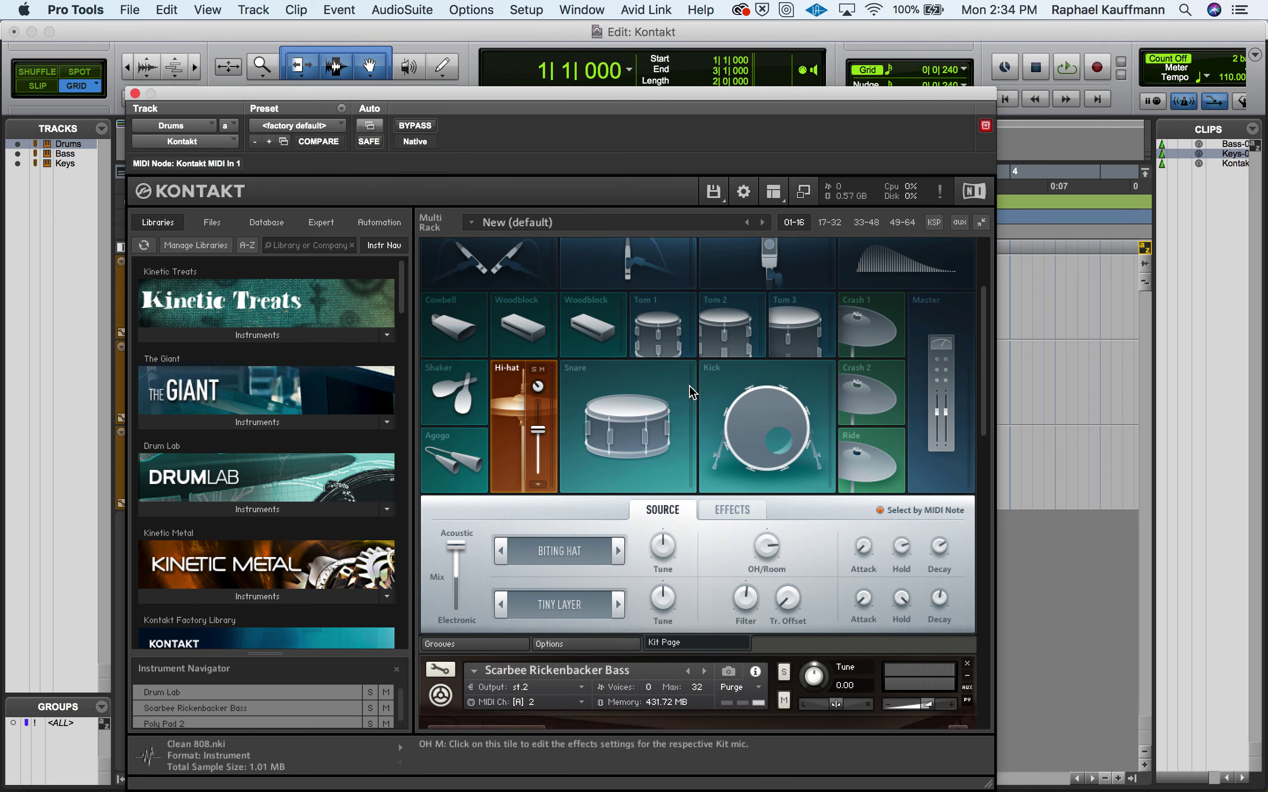
pyautogui.scroll(-2, 691, 390)
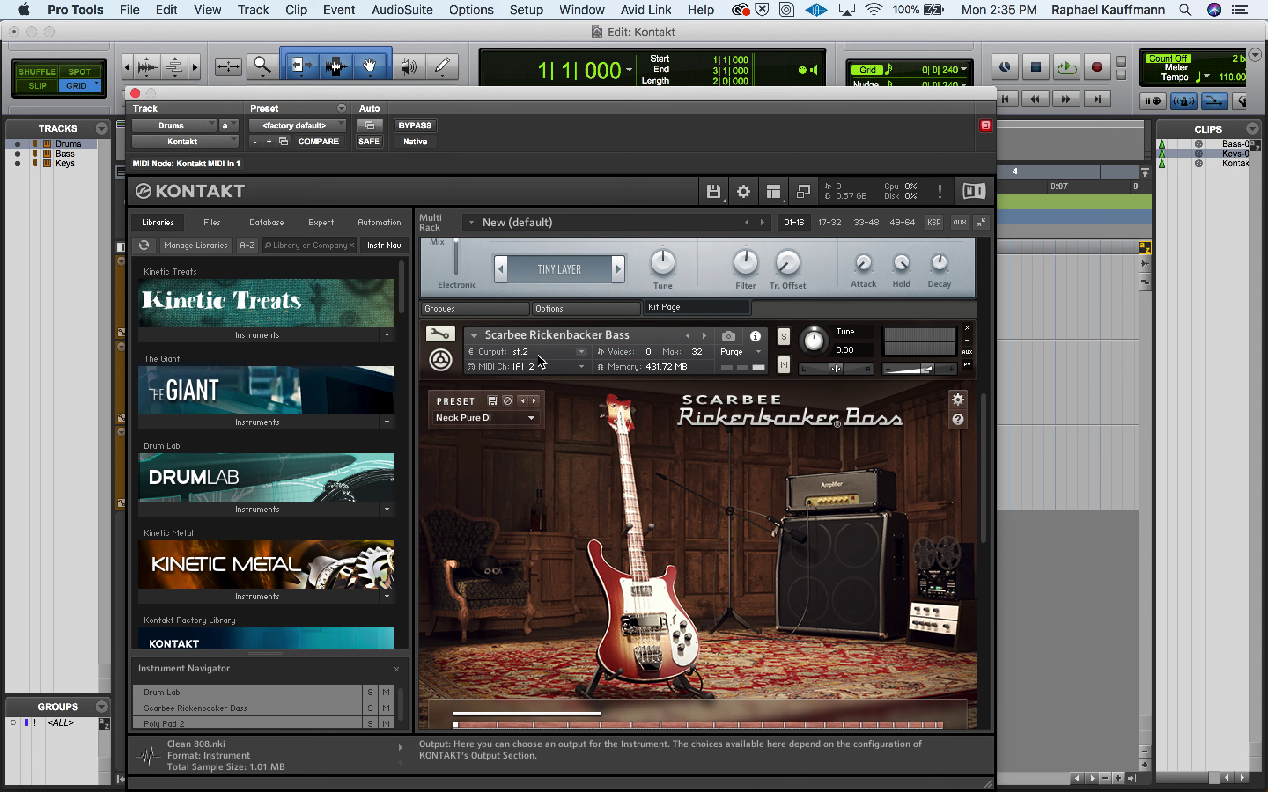
pyautogui.click(538, 354)
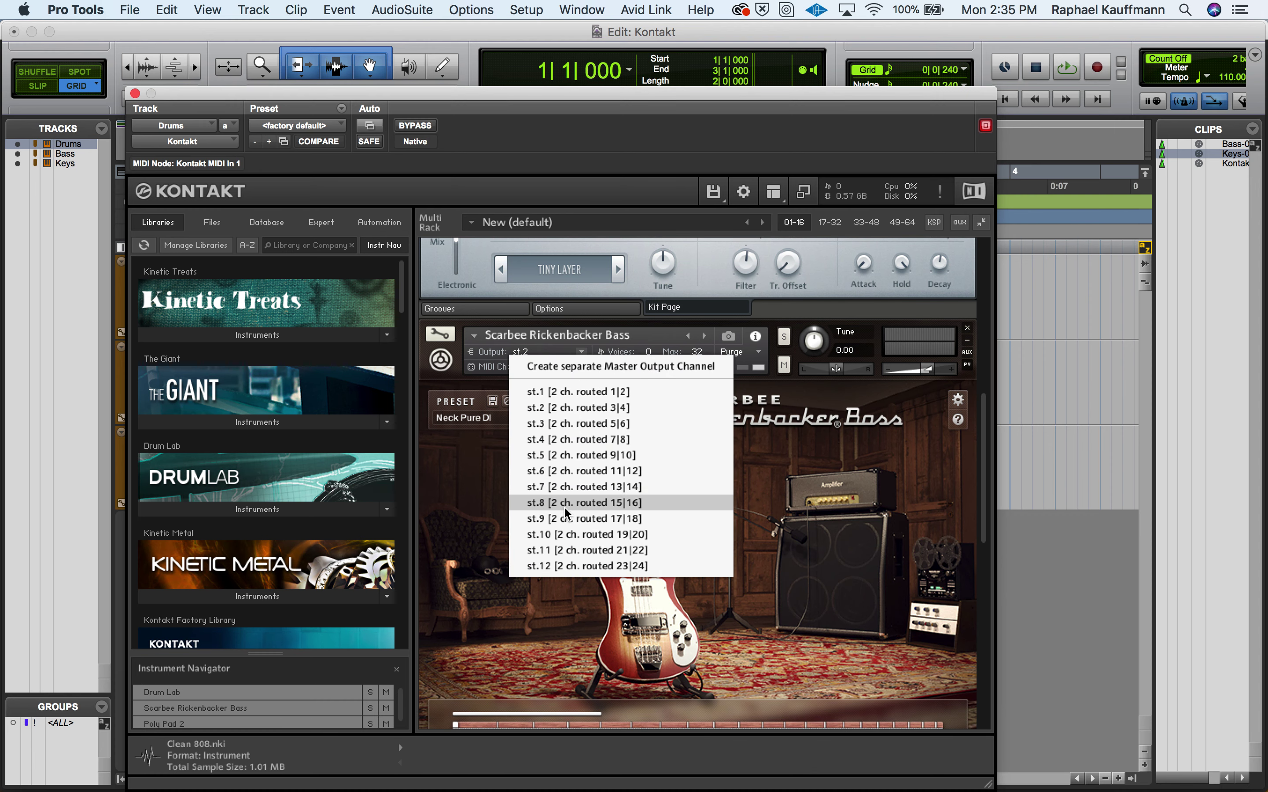
pyautogui.click(558, 551)
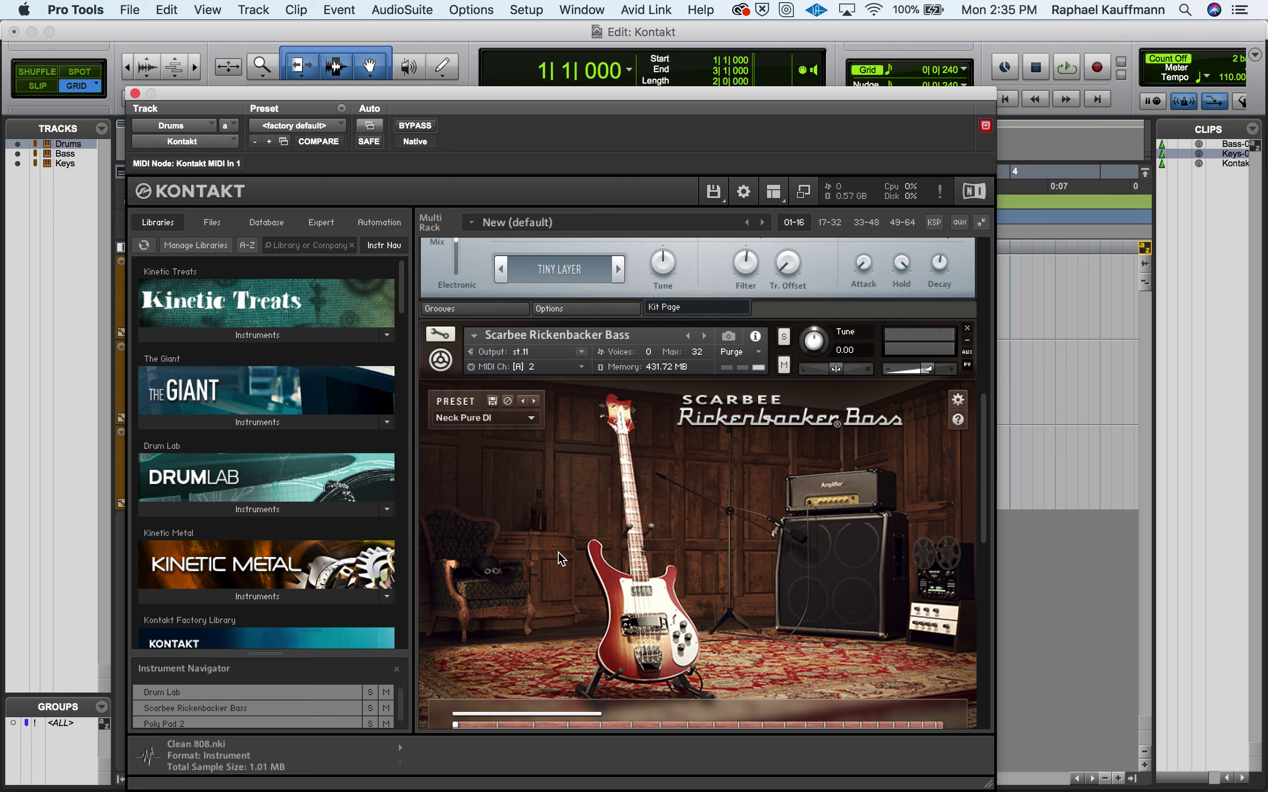
# Route Kontakt's Poly Pad 2 instrument to output st.12
pyautogui.scroll(-15, 573, 482)
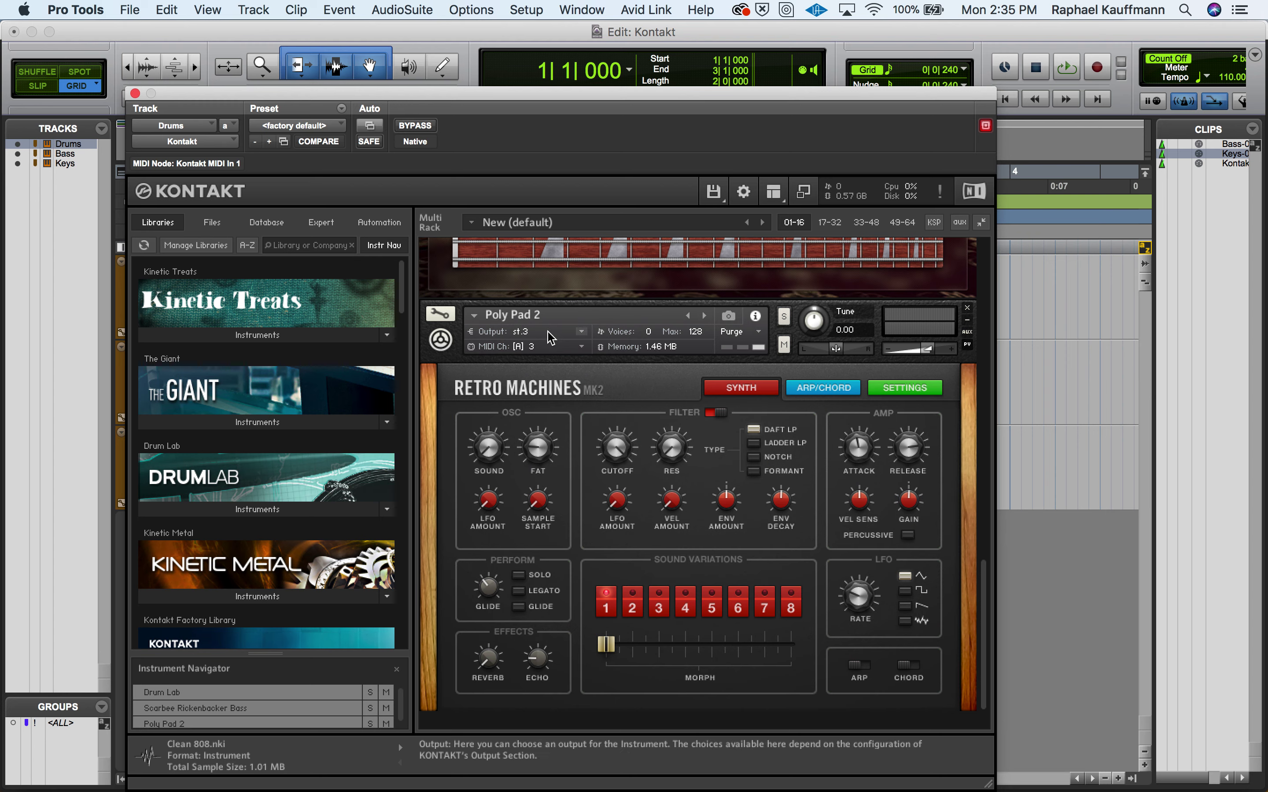
pyautogui.click(549, 332)
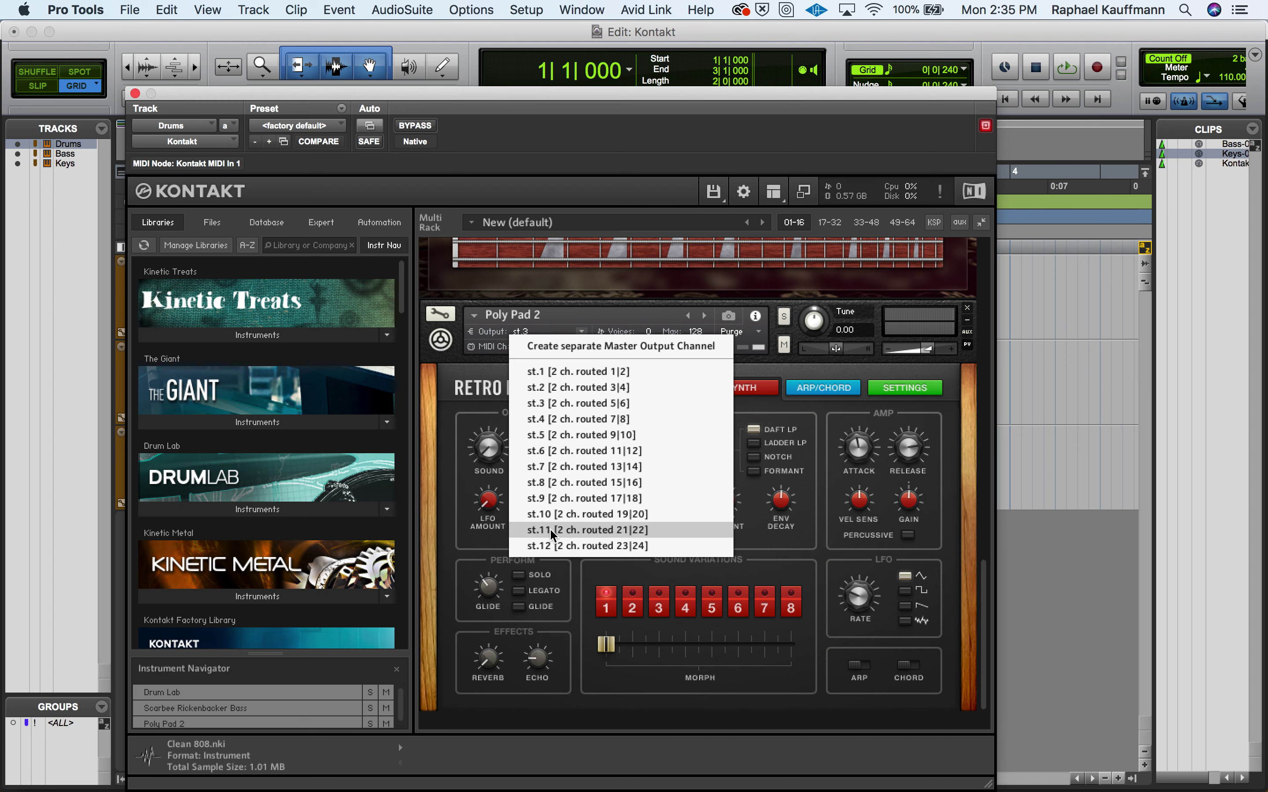
pyautogui.click(555, 545)
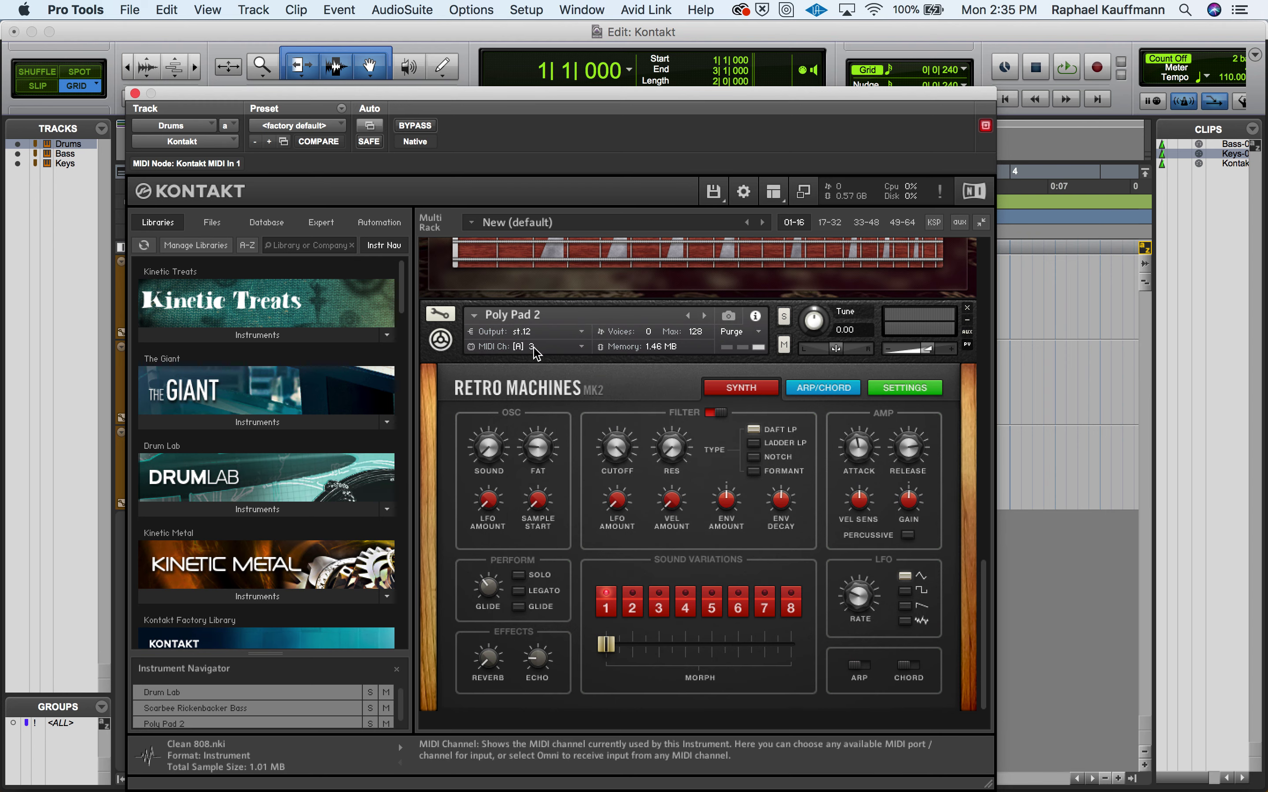
# Close Kontakt and set the Bass track's input to plug-in Kontakt st.9
pyautogui.click(135, 93)
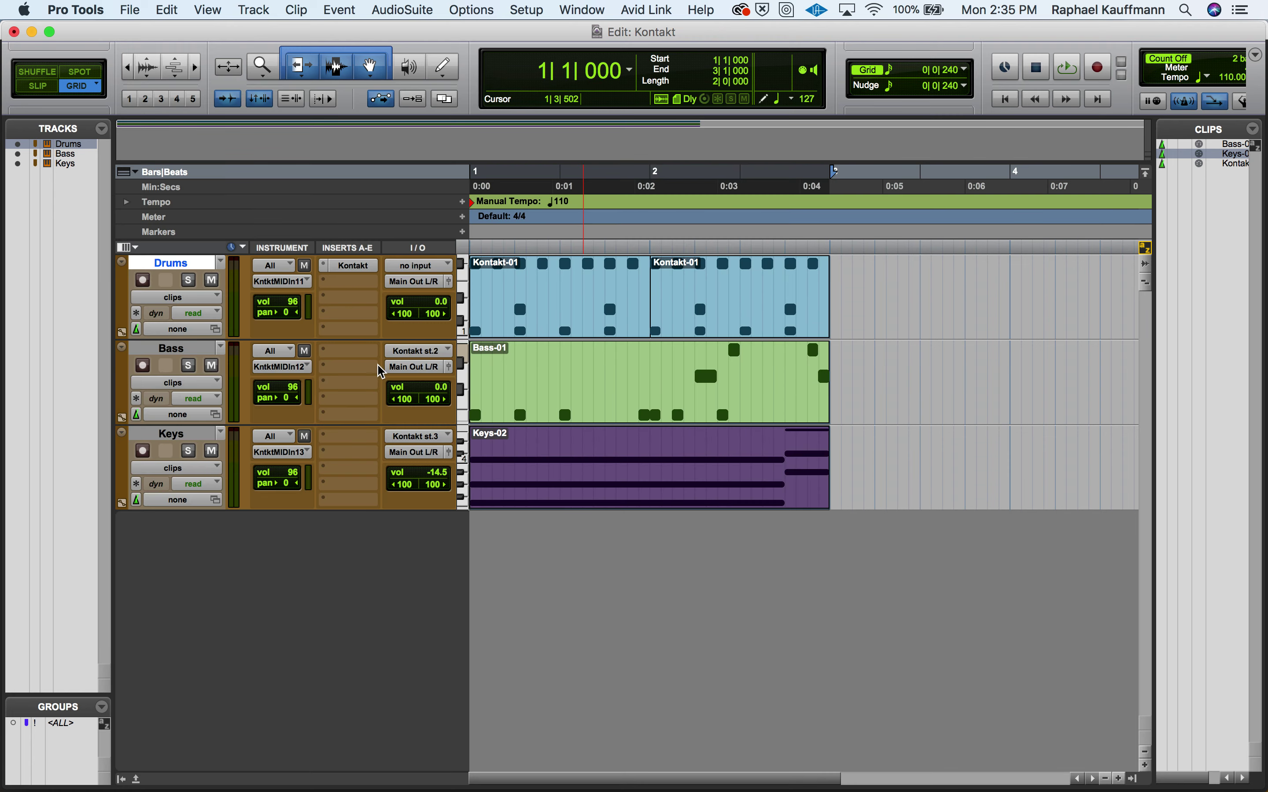
pyautogui.click(419, 265)
pyautogui.moveTo(464, 385)
pyautogui.moveTo(563, 386)
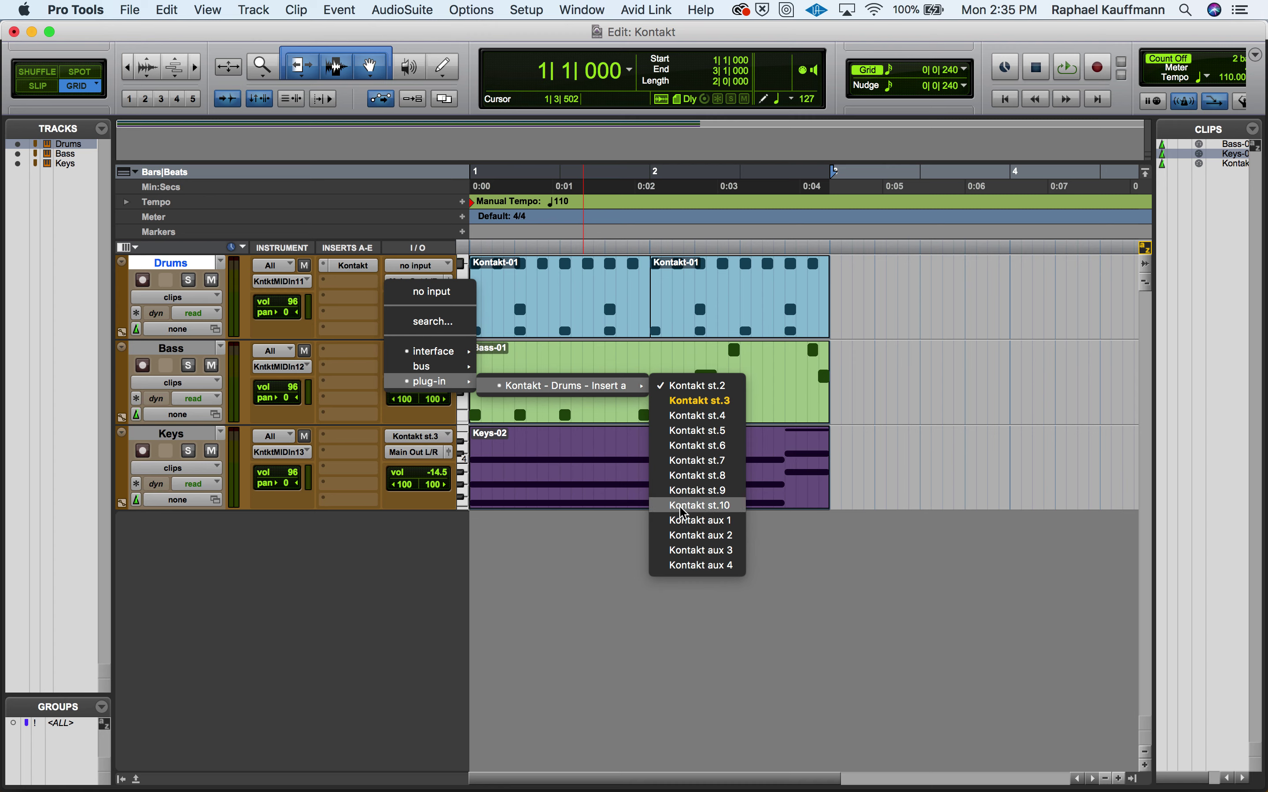
pyautogui.click(684, 493)
# Set the Keys track's input to plug-in Kontakt st.10
pyautogui.click(440, 437)
pyautogui.moveTo(443, 443)
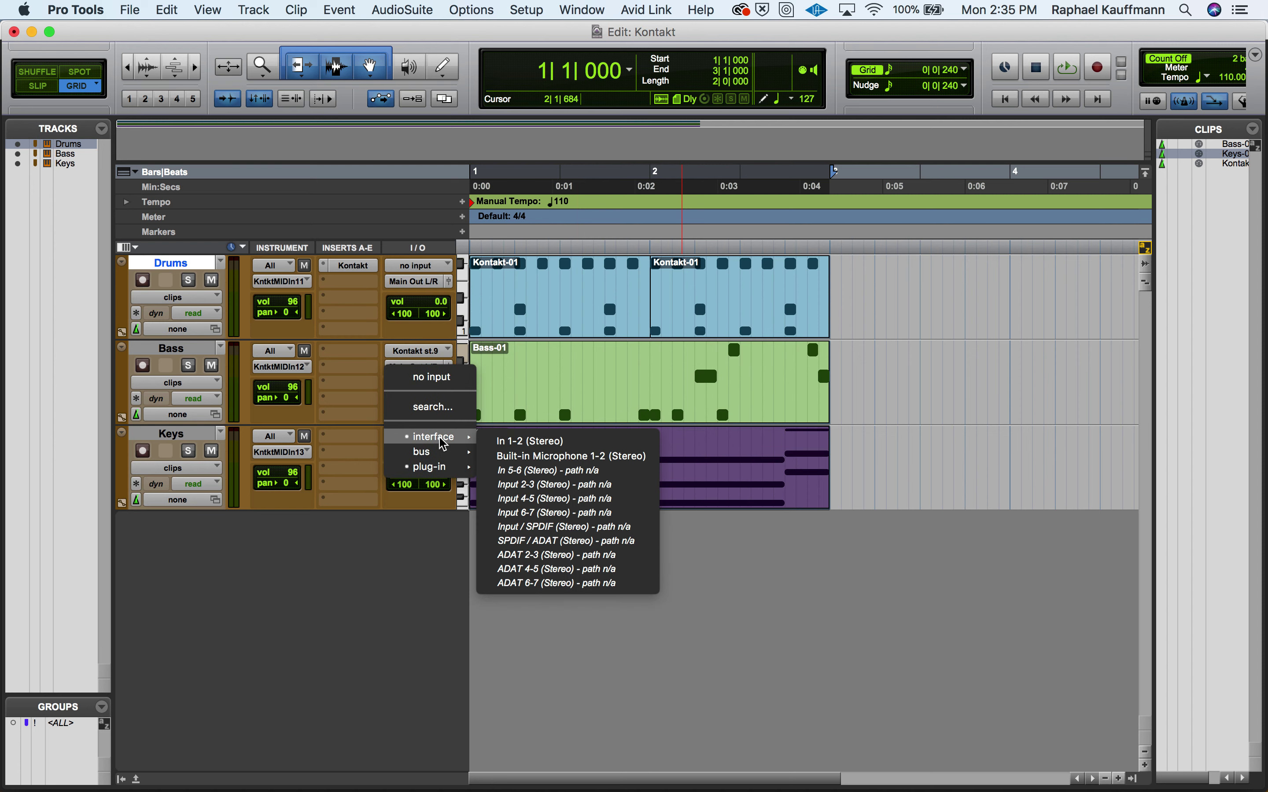
pyautogui.moveTo(435, 467)
pyautogui.moveTo(571, 471)
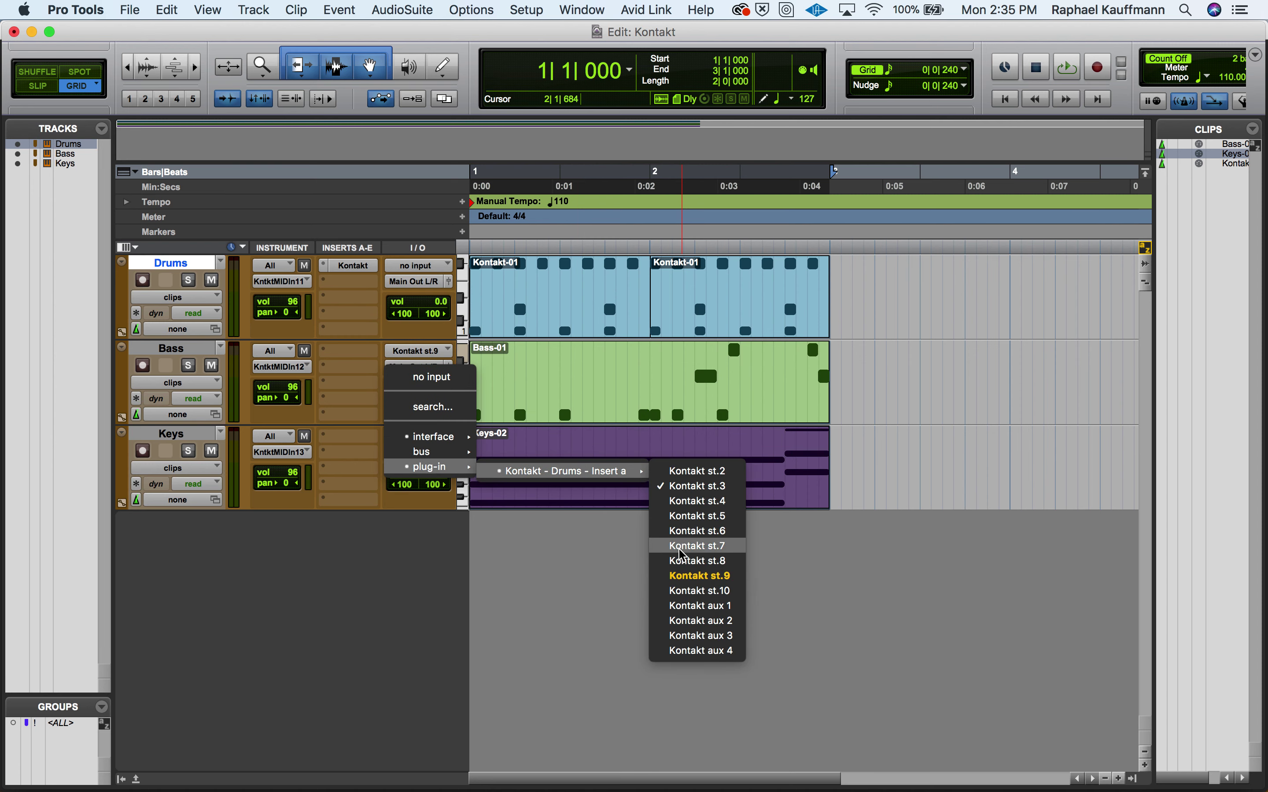
pyautogui.click(681, 591)
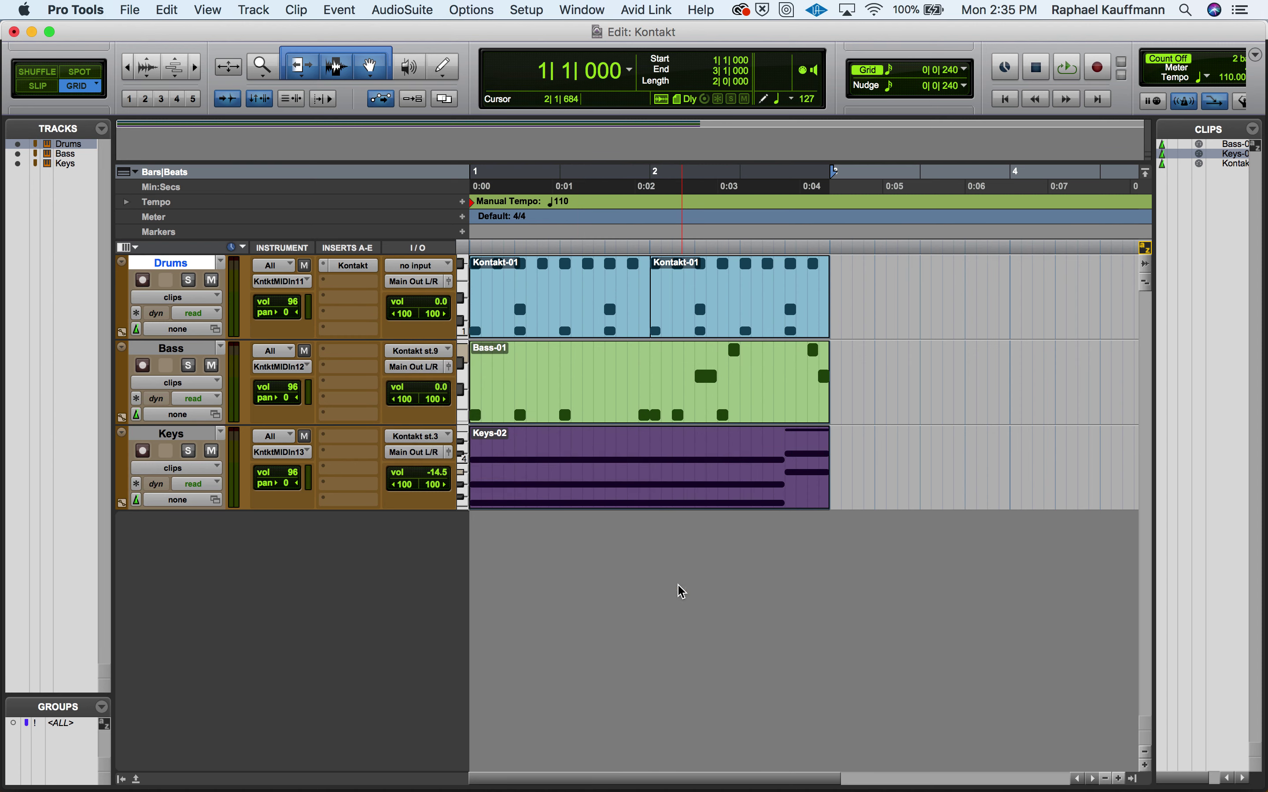
# Reopen the Drums track's Kontakt and route the bass instrument to output st.9
pyautogui.click(354, 266)
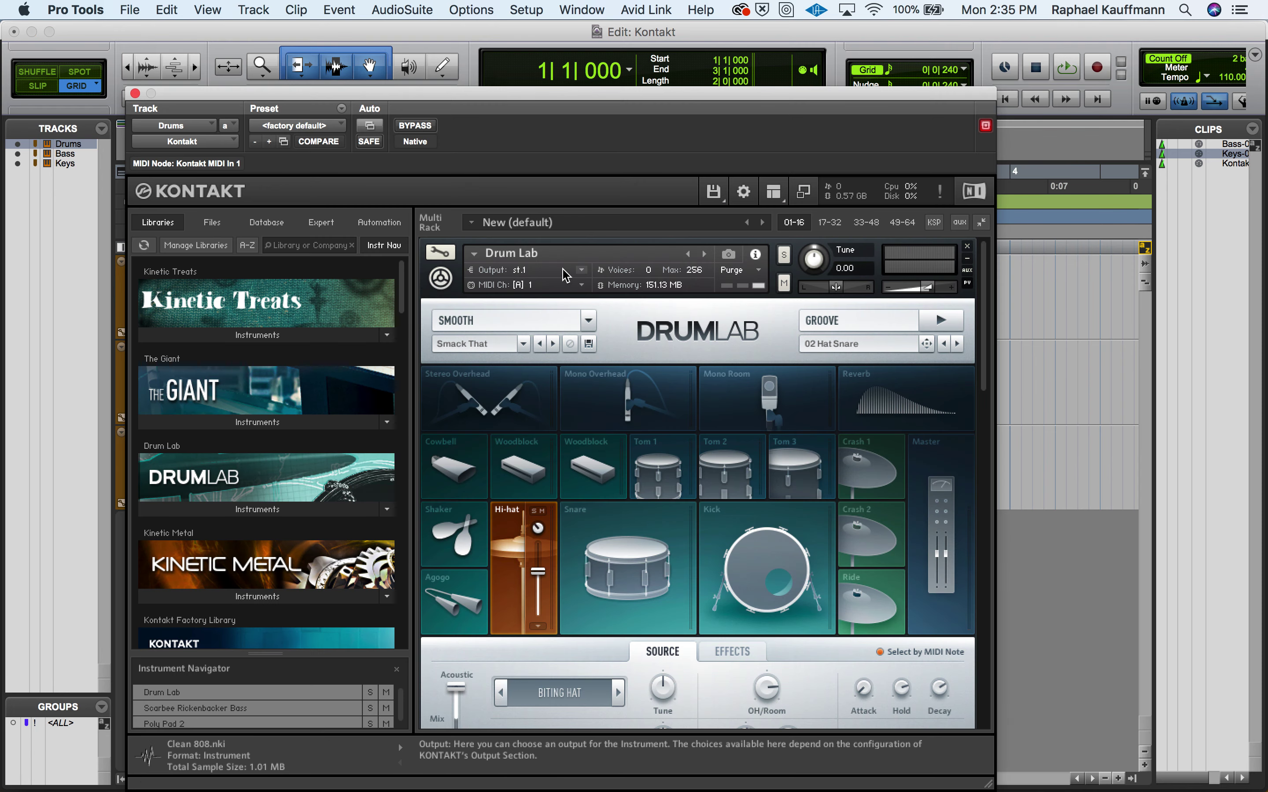
pyautogui.scroll(-5, 535, 419)
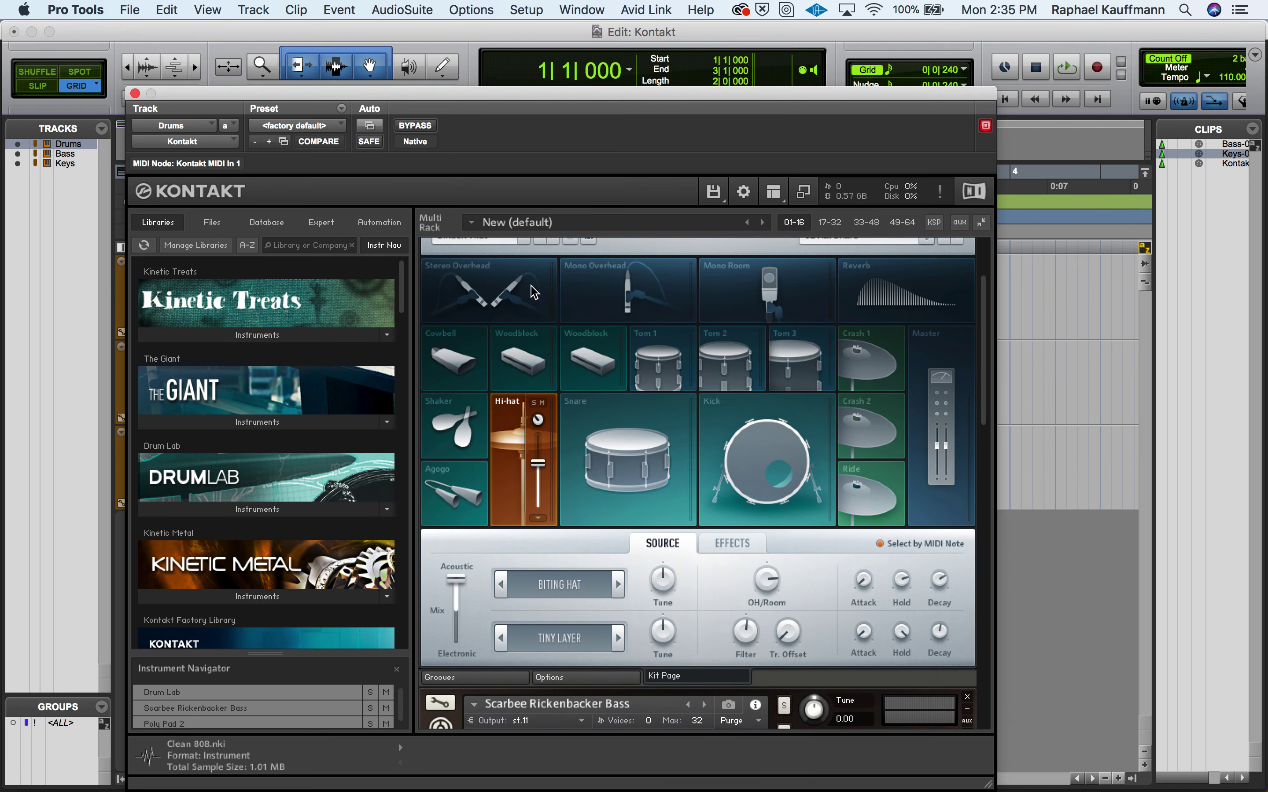
pyautogui.click(542, 587)
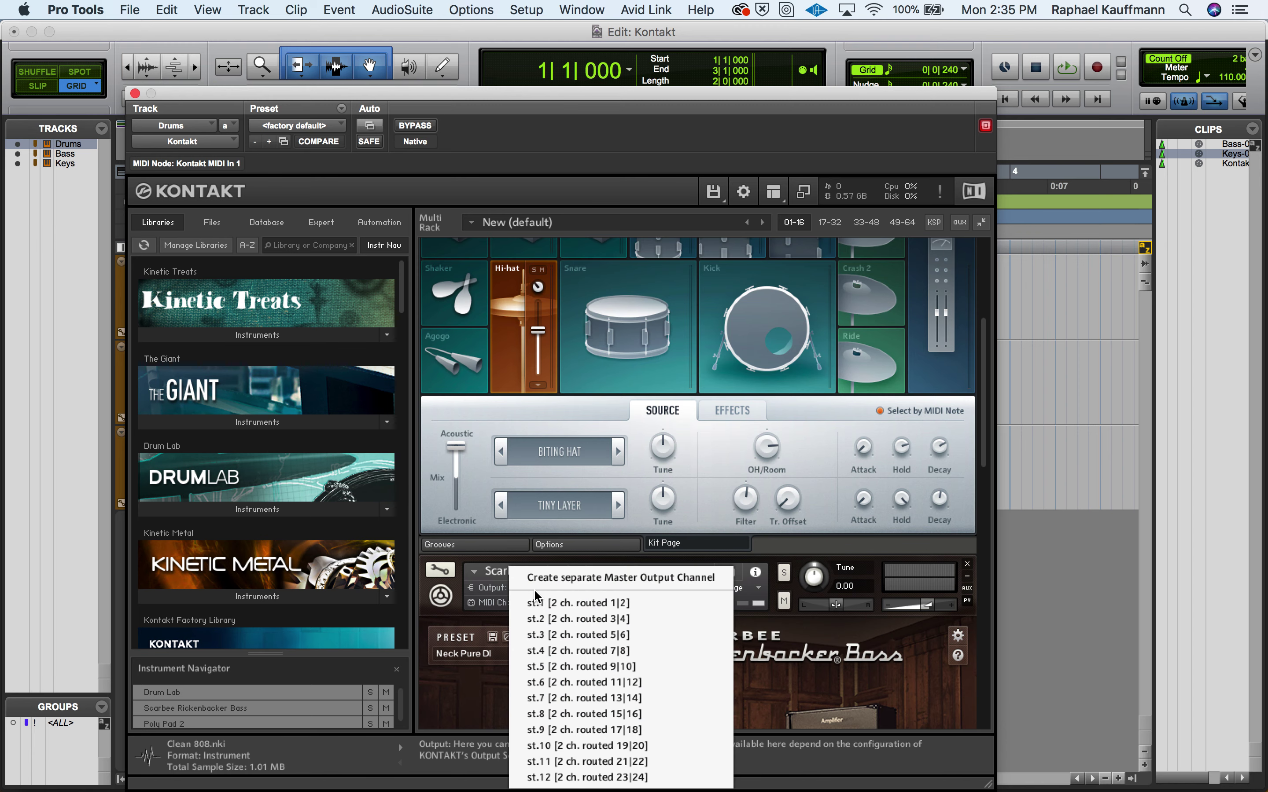
pyautogui.click(555, 732)
# Route Poly Pad 2 to output st.10, start playback and close Kontakt
pyautogui.scroll(-14, 554, 728)
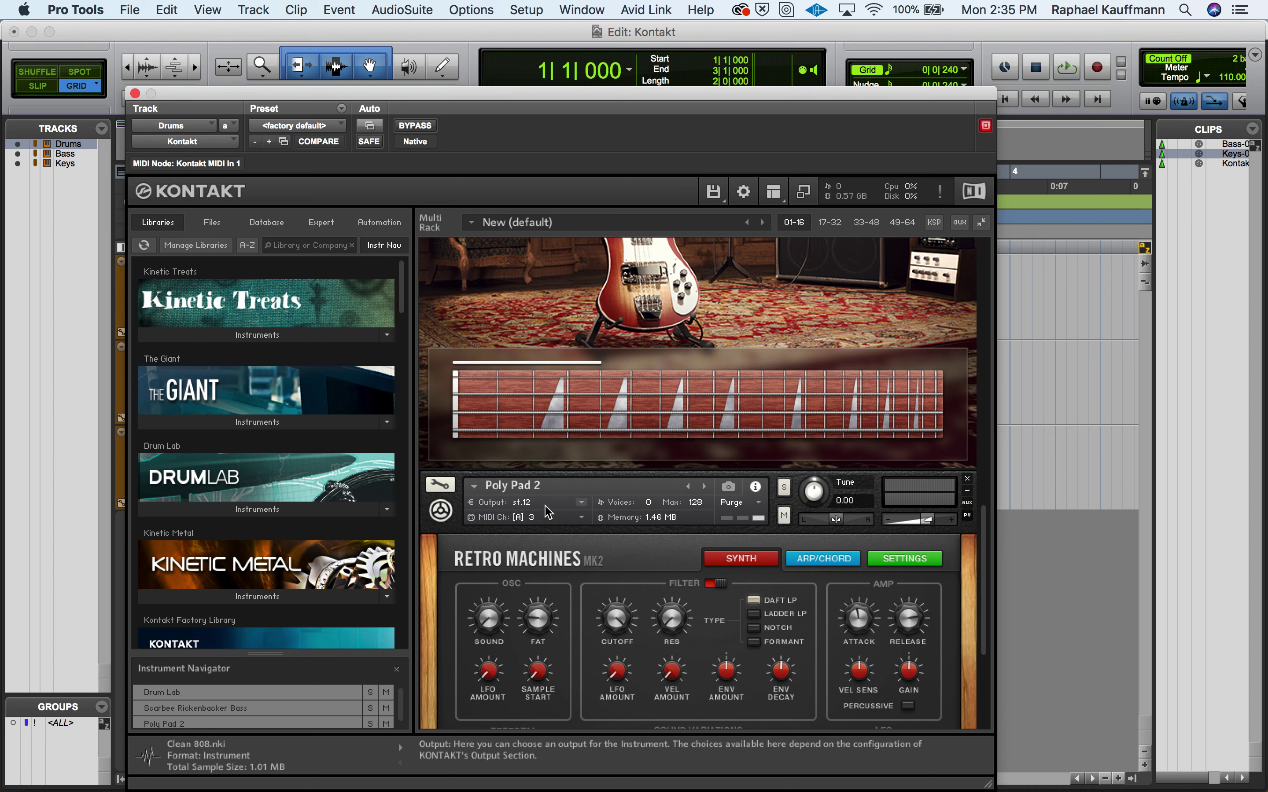
pyautogui.click(545, 502)
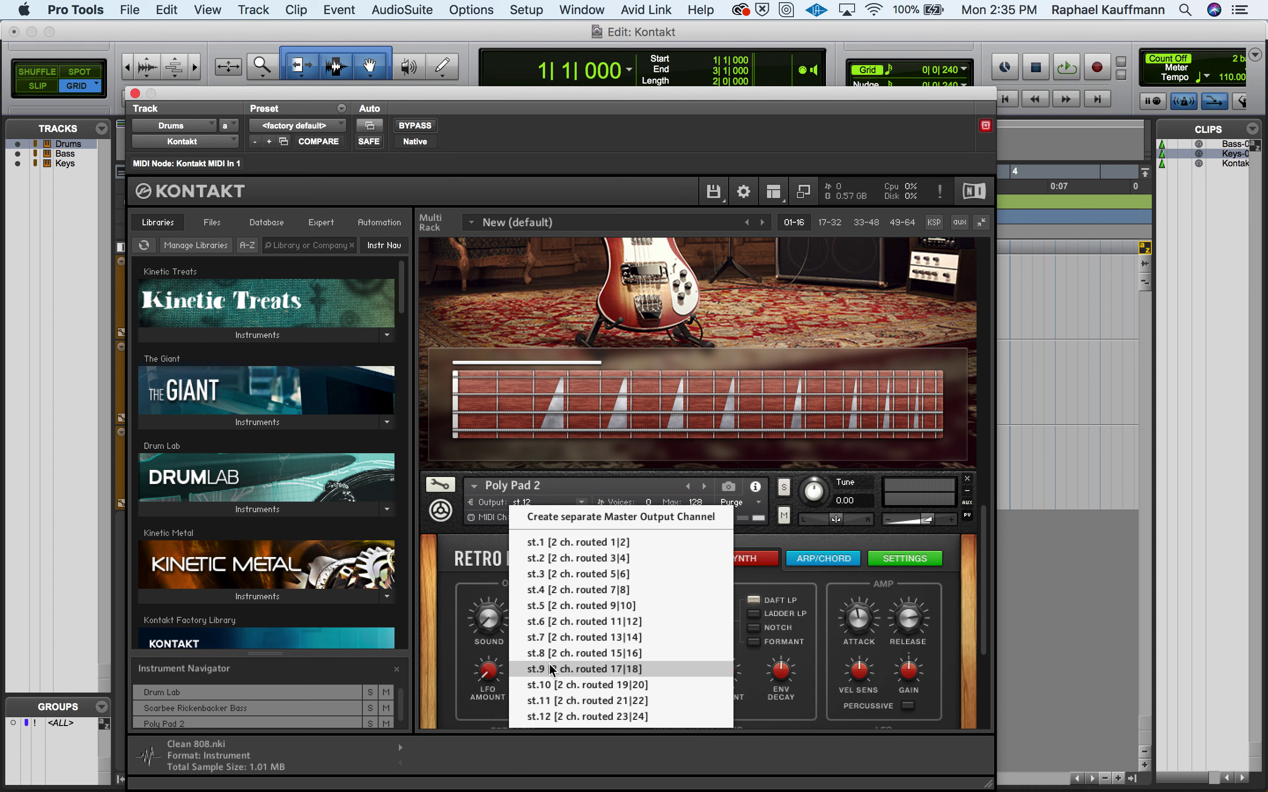
pyautogui.click(558, 684)
pyautogui.press('space')
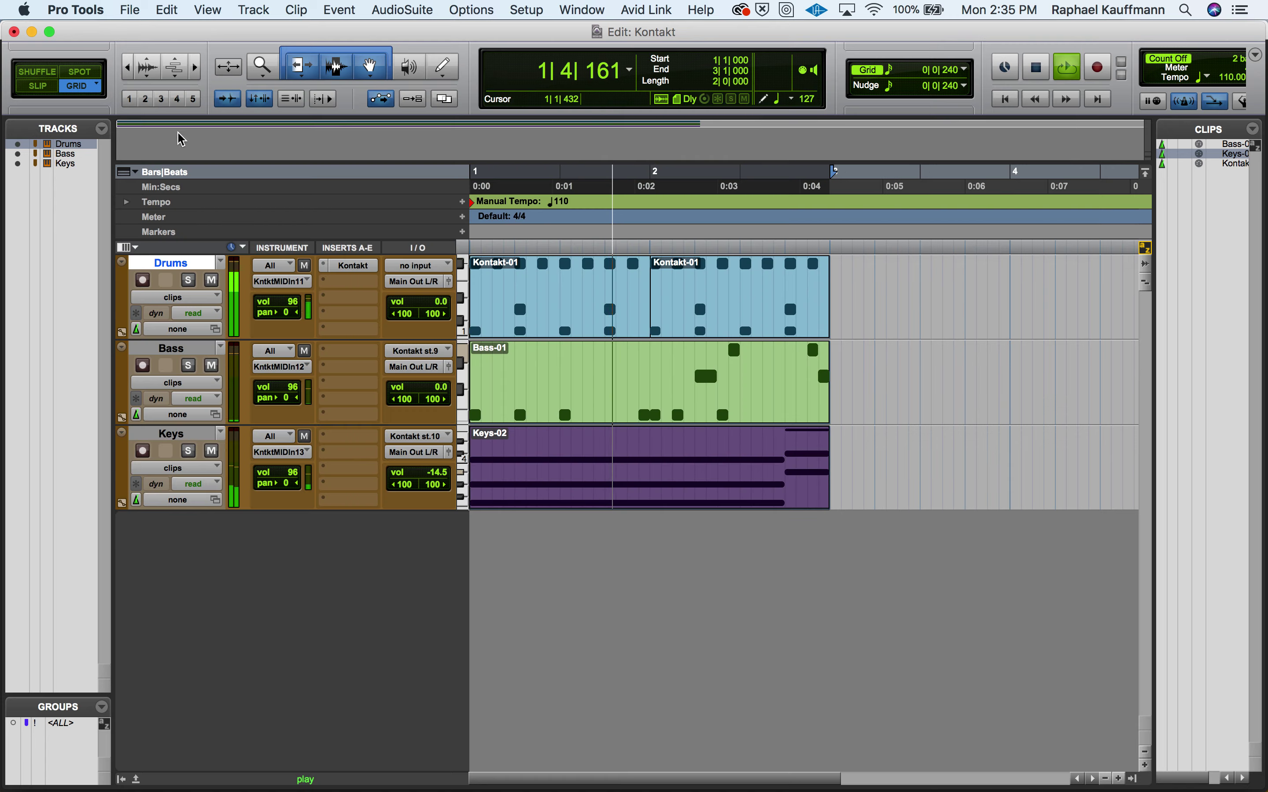
pyautogui.click(135, 94)
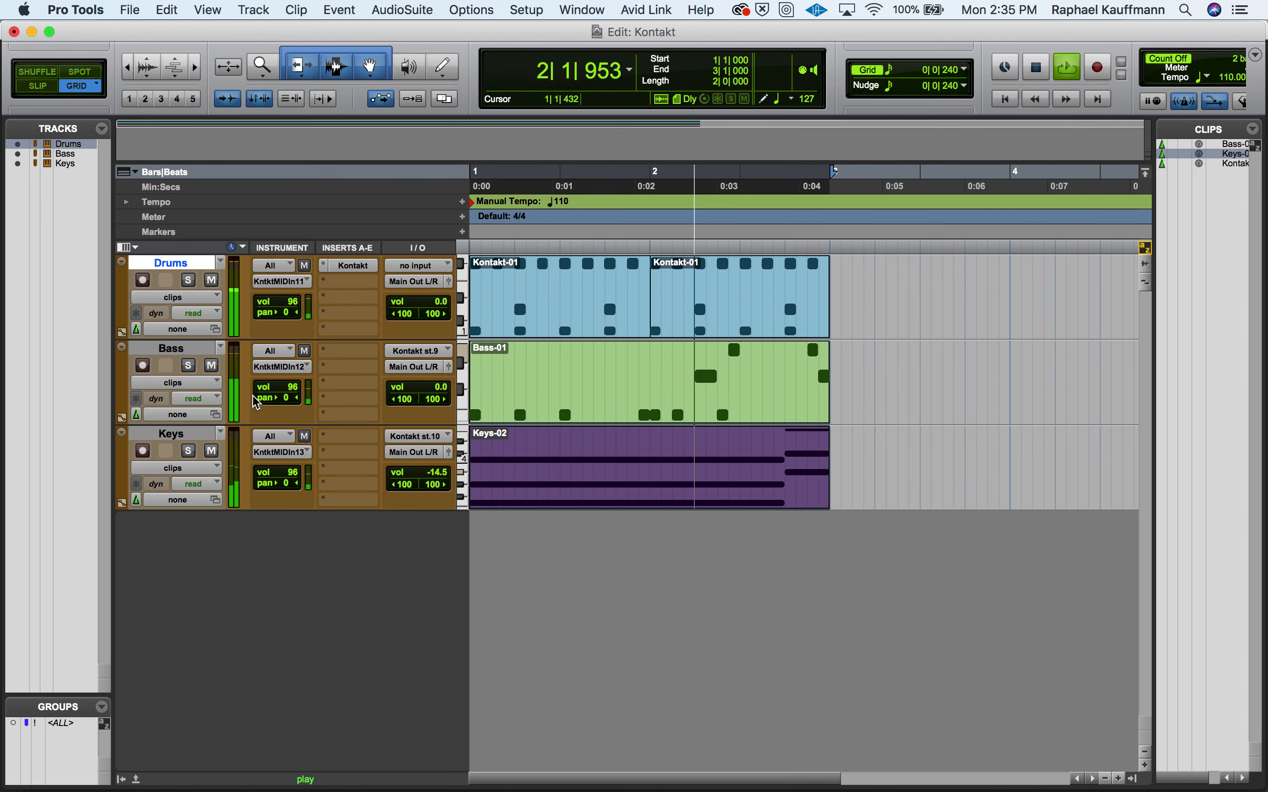
# Stop playback and reopen the Drums track's Kontakt window on the Drum Lab kit
pyautogui.press('space')
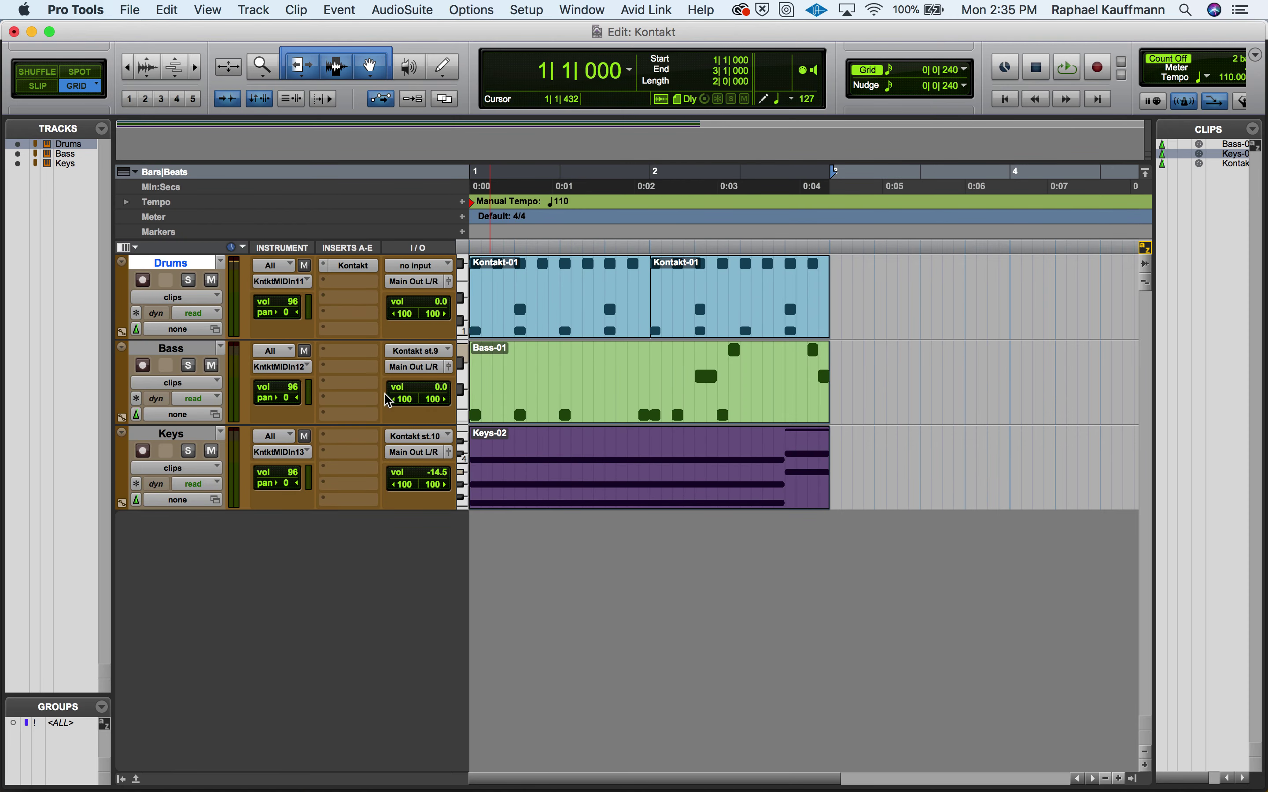
pyautogui.click(364, 269)
pyautogui.moveTo(616, 61); pyautogui.dragTo(446, 38)
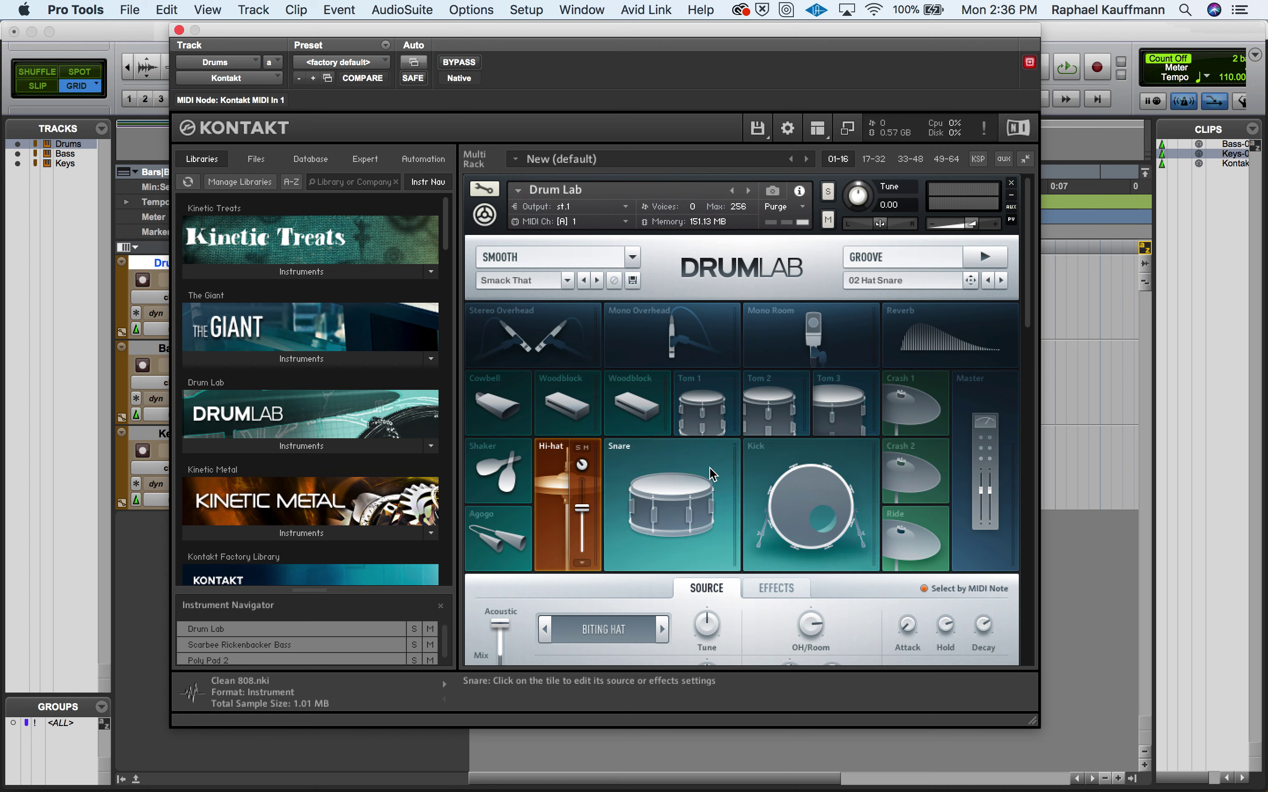
pyautogui.scroll(-1, 744, 482)
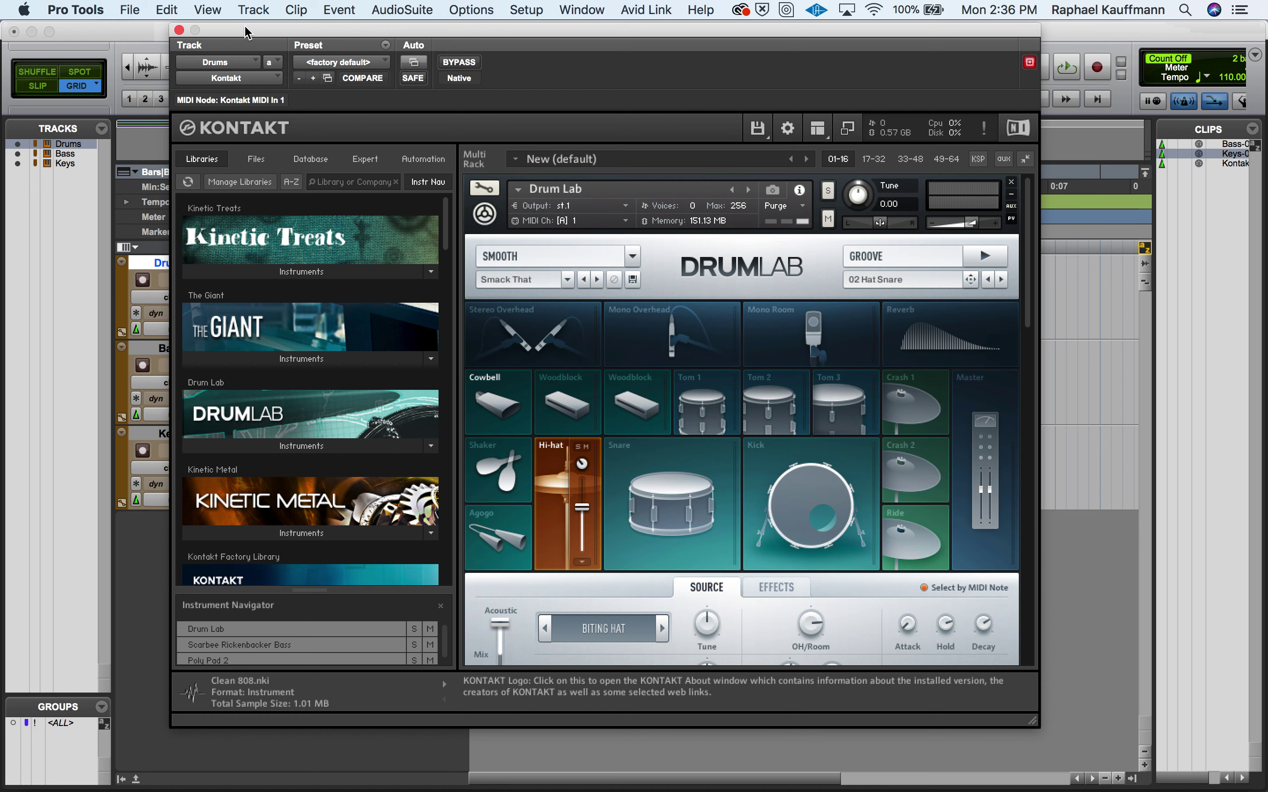
# Mute Bass and Keys, start playback, and reposition Kontakt to show the full Drum Lab kit
pyautogui.moveTo(245, 28); pyautogui.dragTo(611, 26)
pyautogui.click(211, 365)
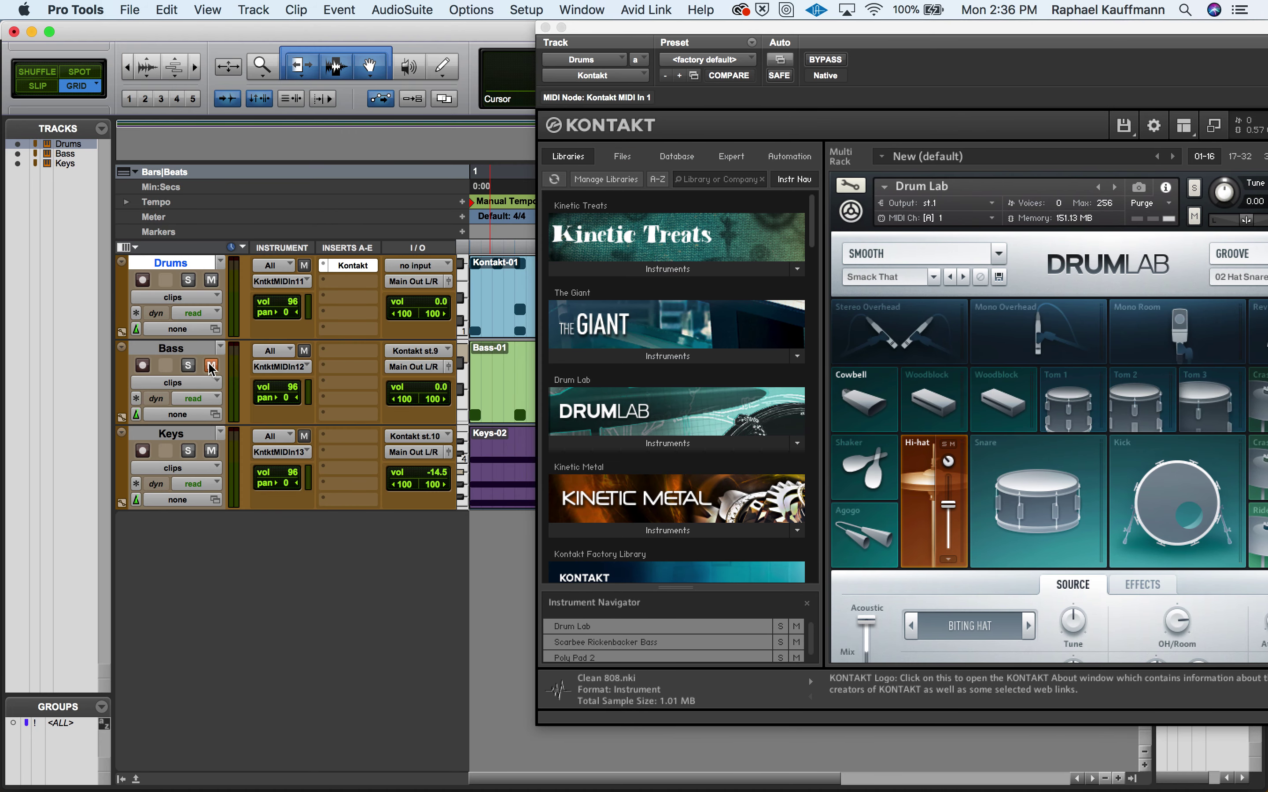
pyautogui.click(211, 450)
pyautogui.press('space')
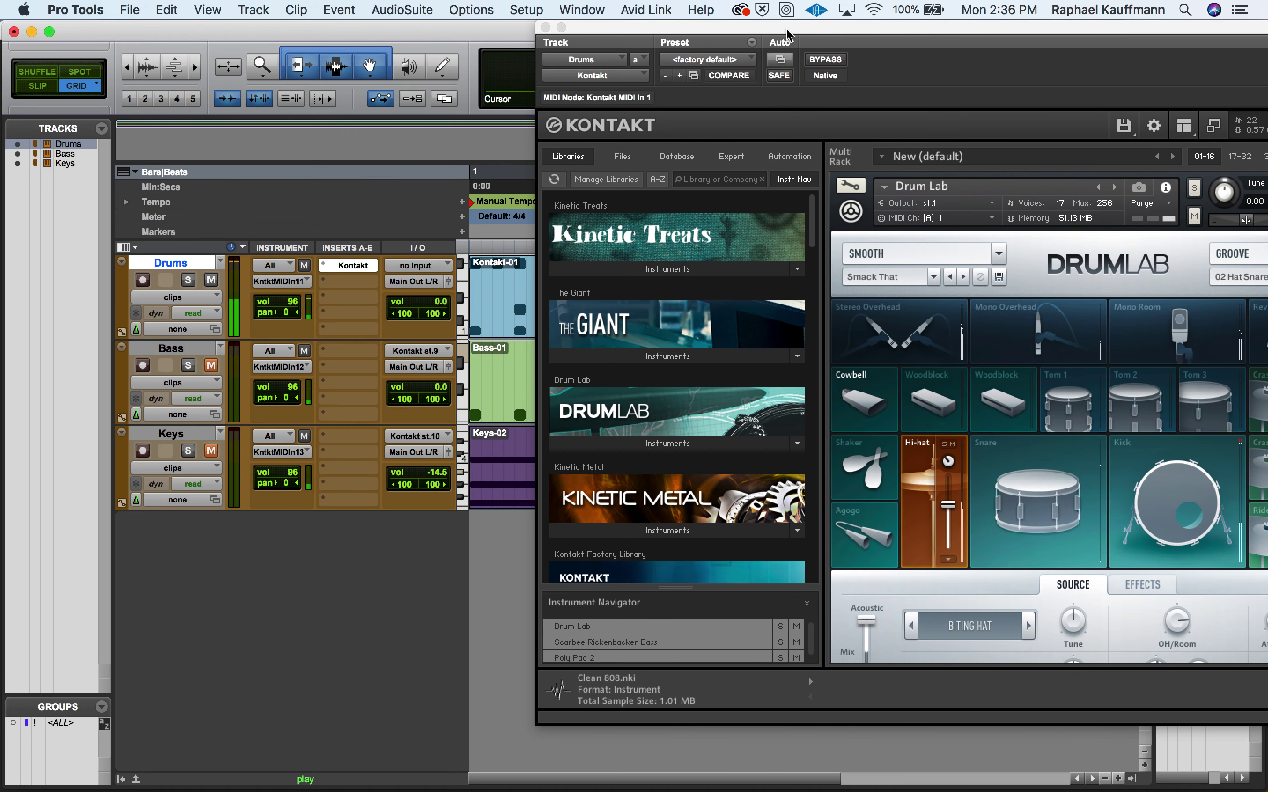
pyautogui.moveTo(1040, 27); pyautogui.dragTo(713, 27)
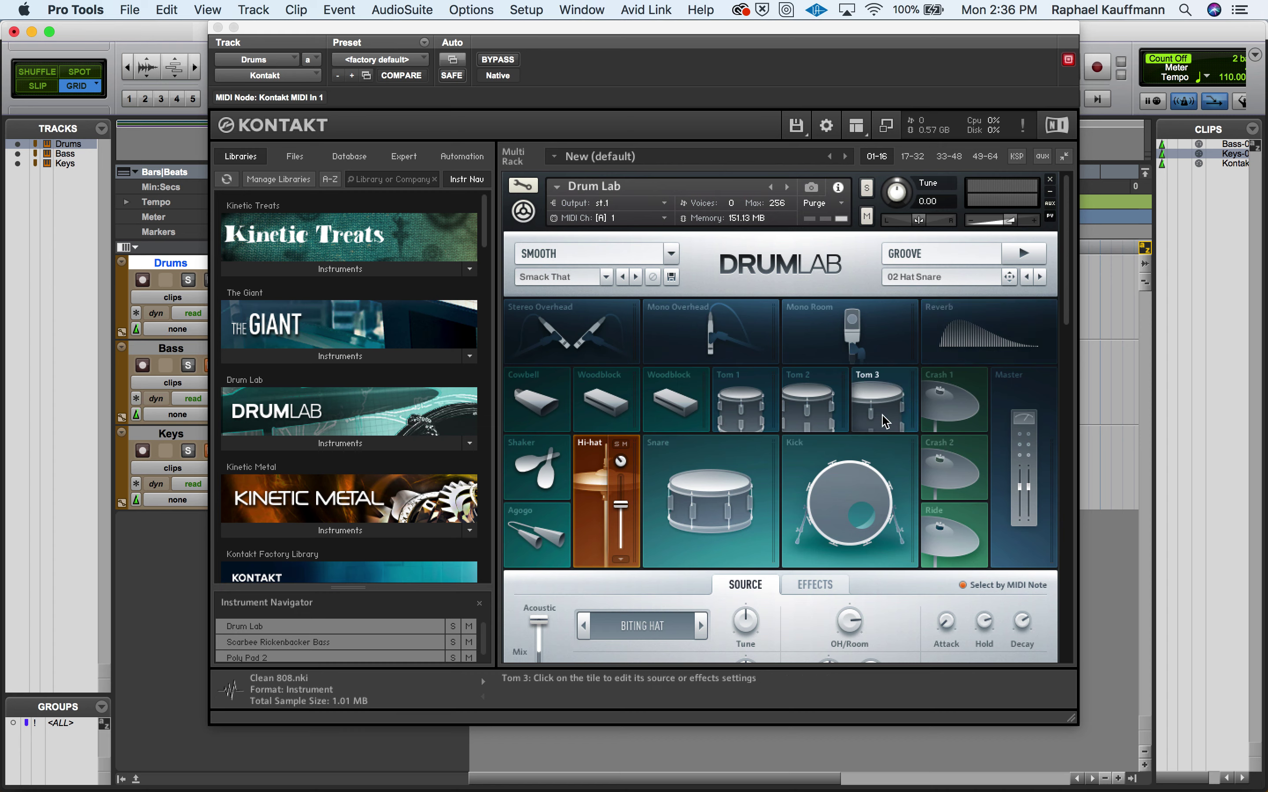
# Send Drum Lab's Kick channel to a separate Kontakt output, then select Snare and move Kontakt aside
pyautogui.click(837, 485)
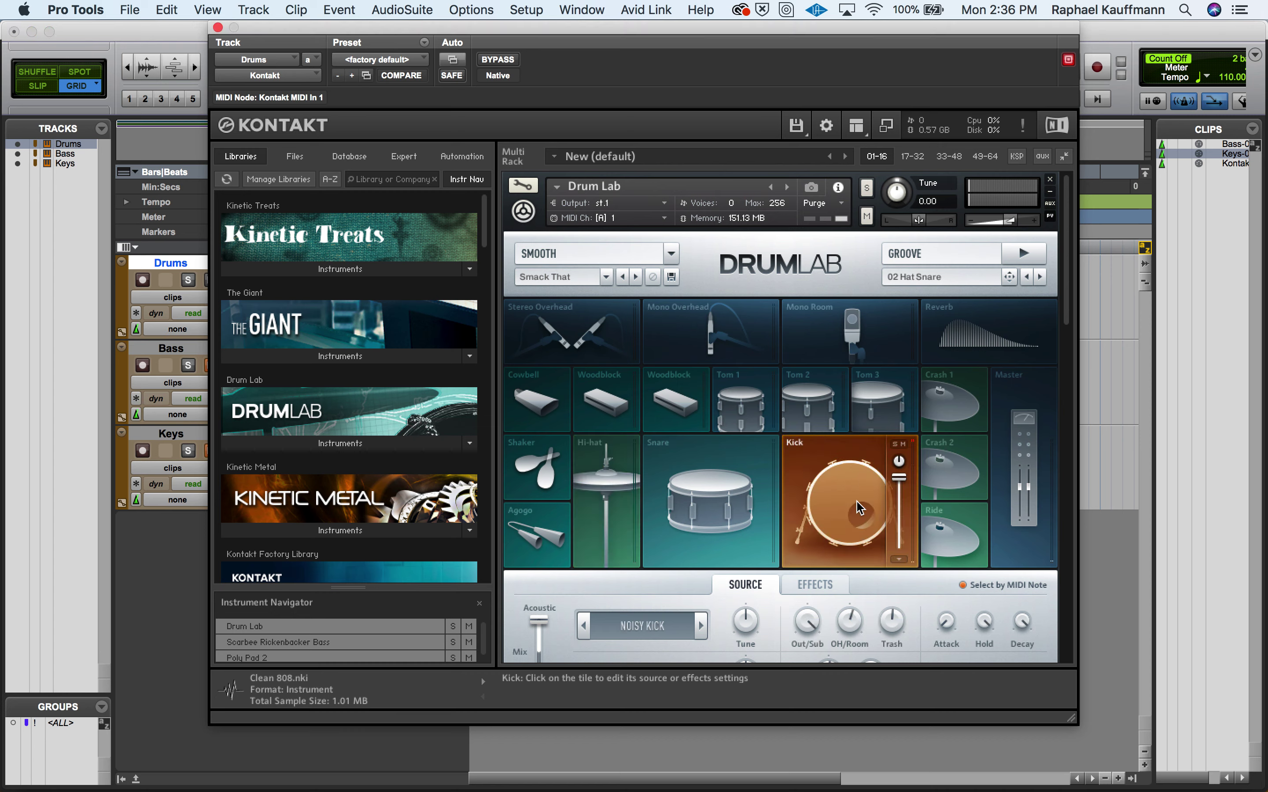
pyautogui.click(898, 560)
pyautogui.click(902, 545)
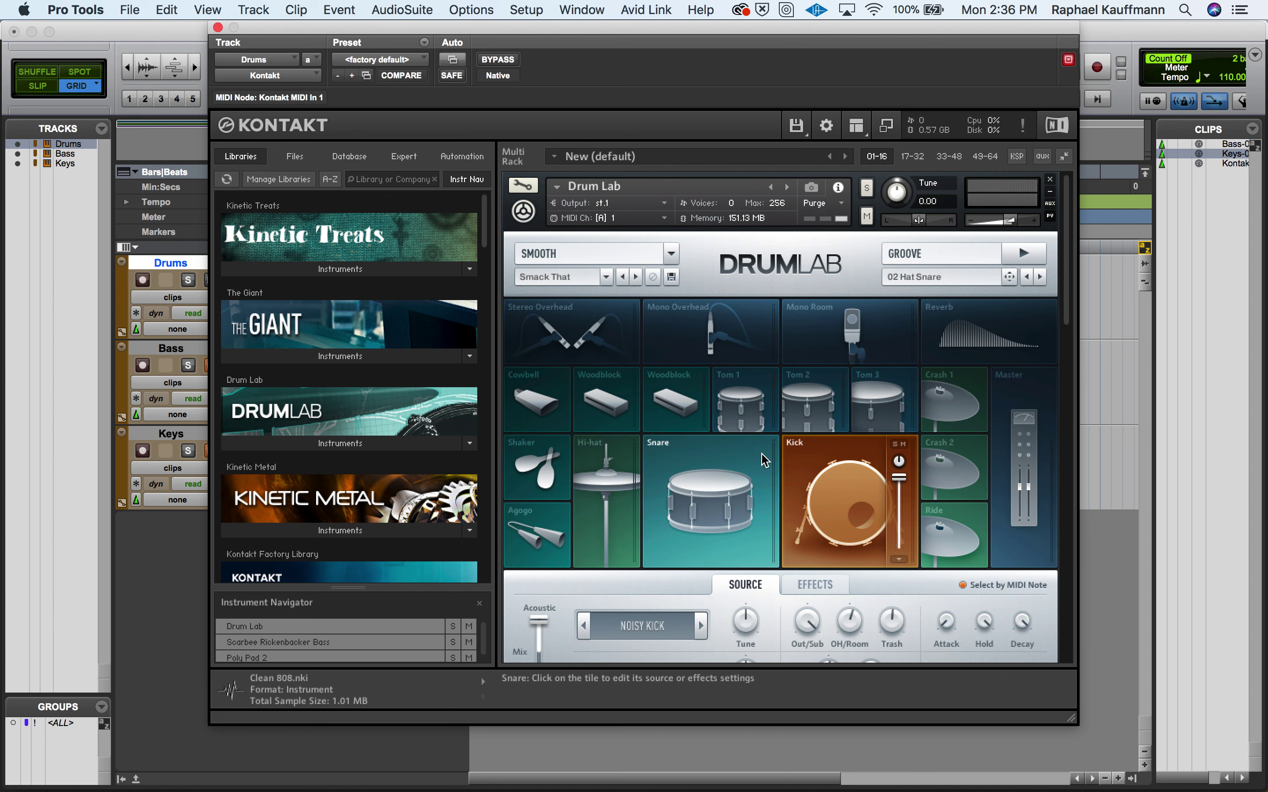
pyautogui.click(725, 542)
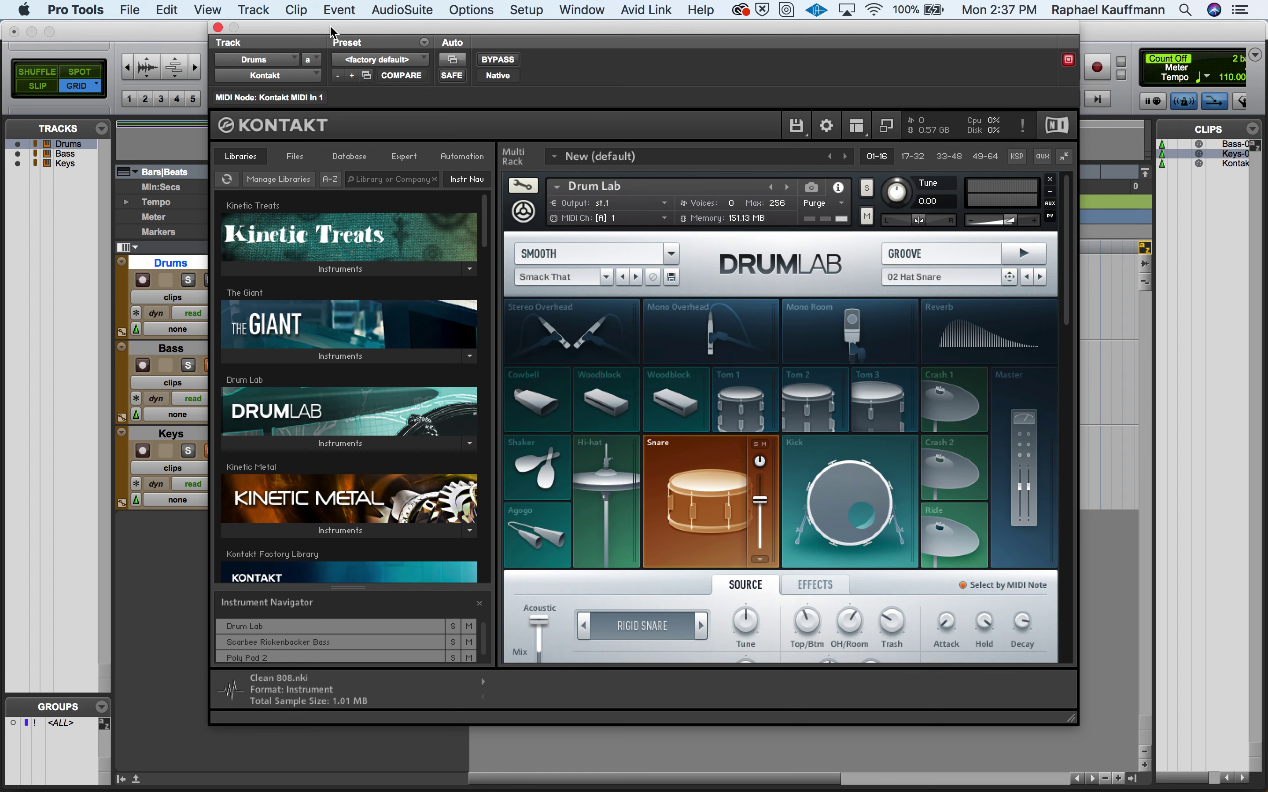
pyautogui.moveTo(628, 27); pyautogui.dragTo(1218, 212)
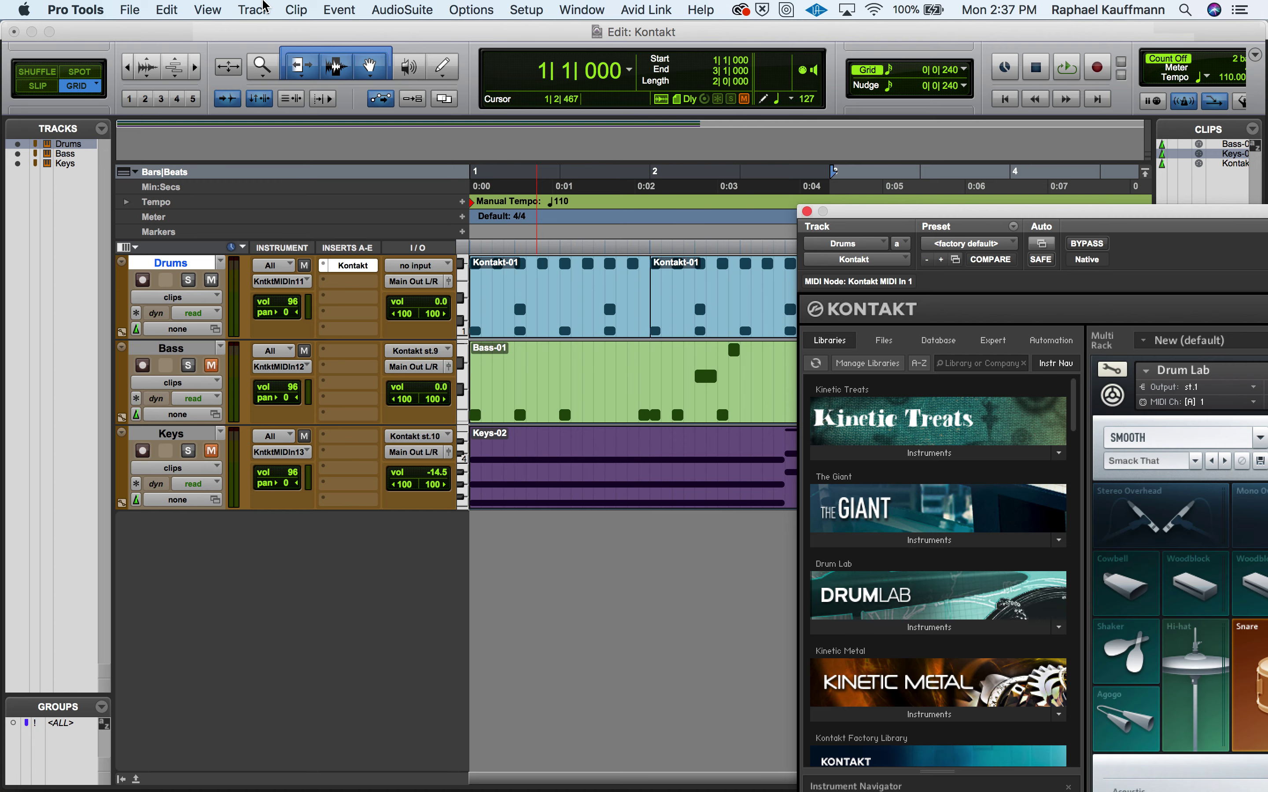
# Create six new stereo Instrument tracks from the Track > New dialog
pyautogui.click(254, 10)
pyautogui.click(264, 32)
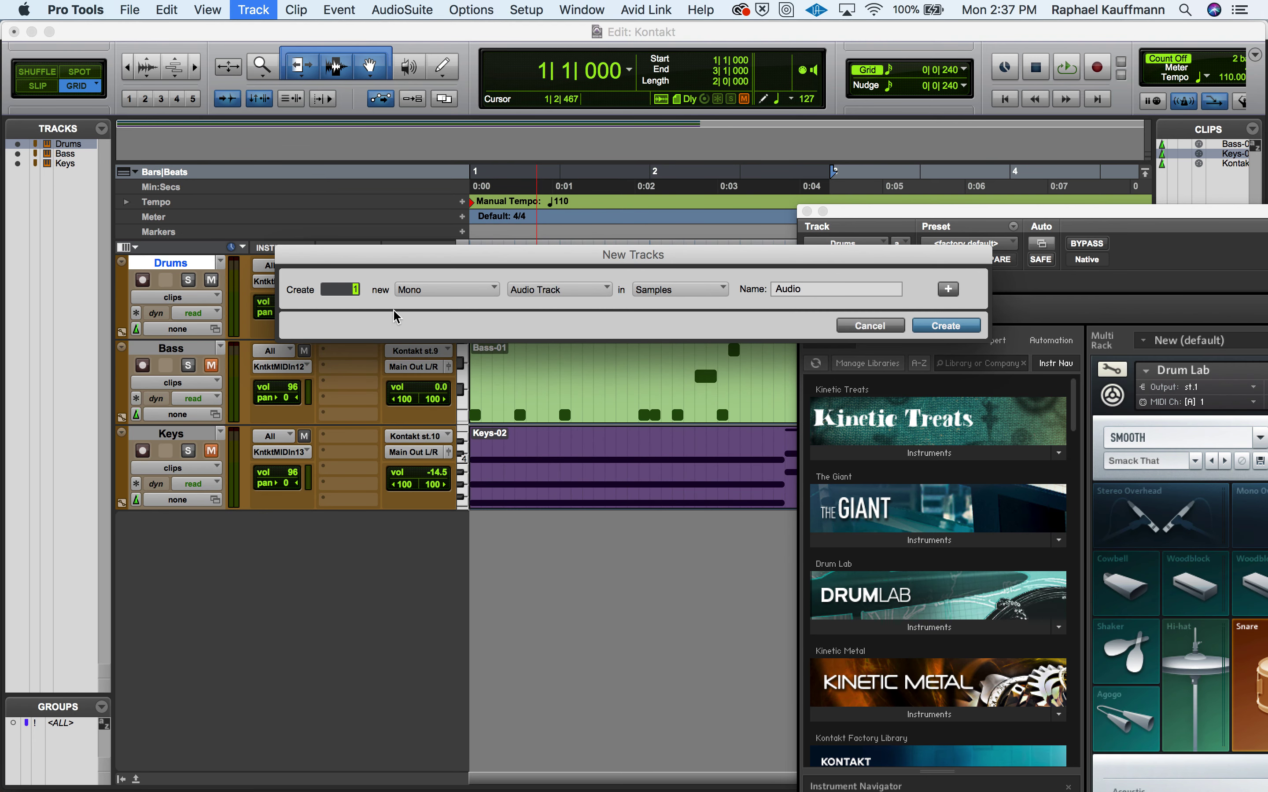
pyautogui.click(446, 289)
pyautogui.click(444, 310)
pyautogui.click(547, 291)
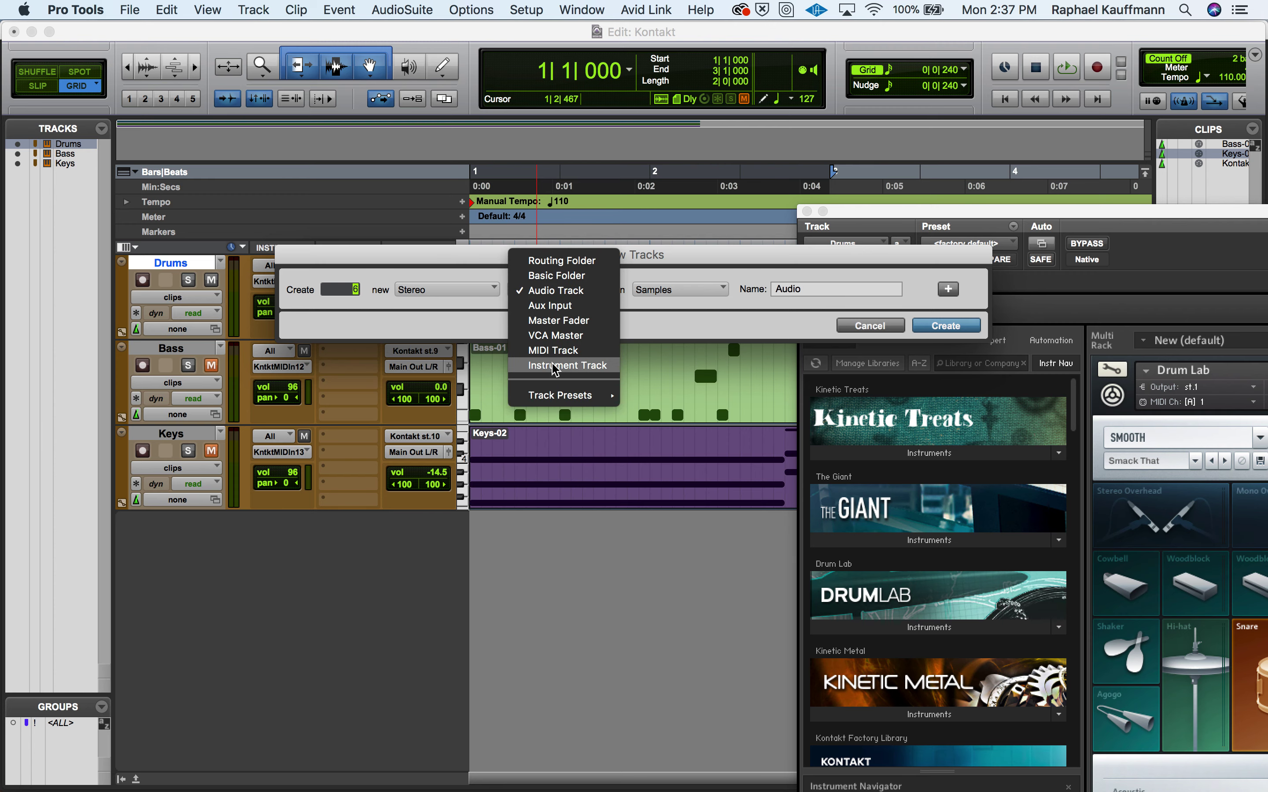
pyautogui.click(567, 365)
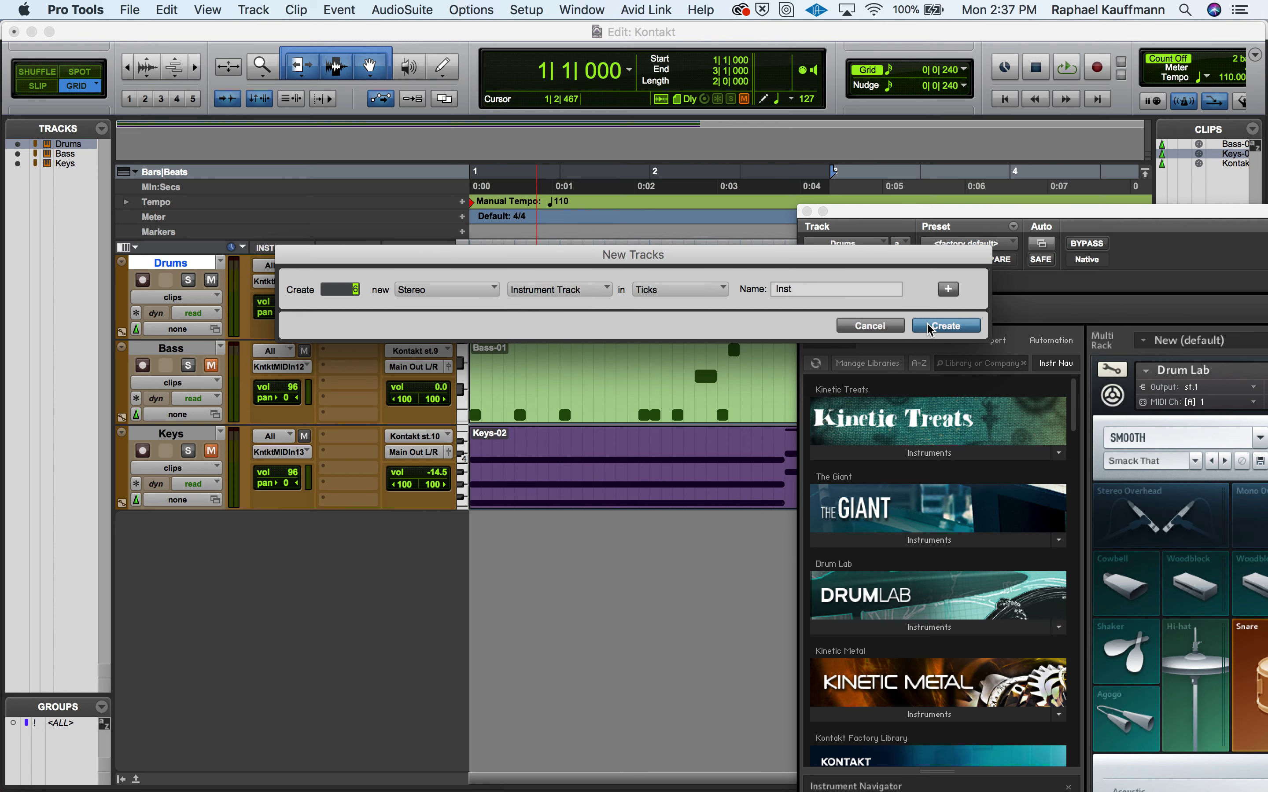
pyautogui.click(928, 326)
# Rename the Drums, Inst 1 and Inst 2 tracks to Kick, Snare and Hi Hat
pyautogui.doubleClick(185, 264)
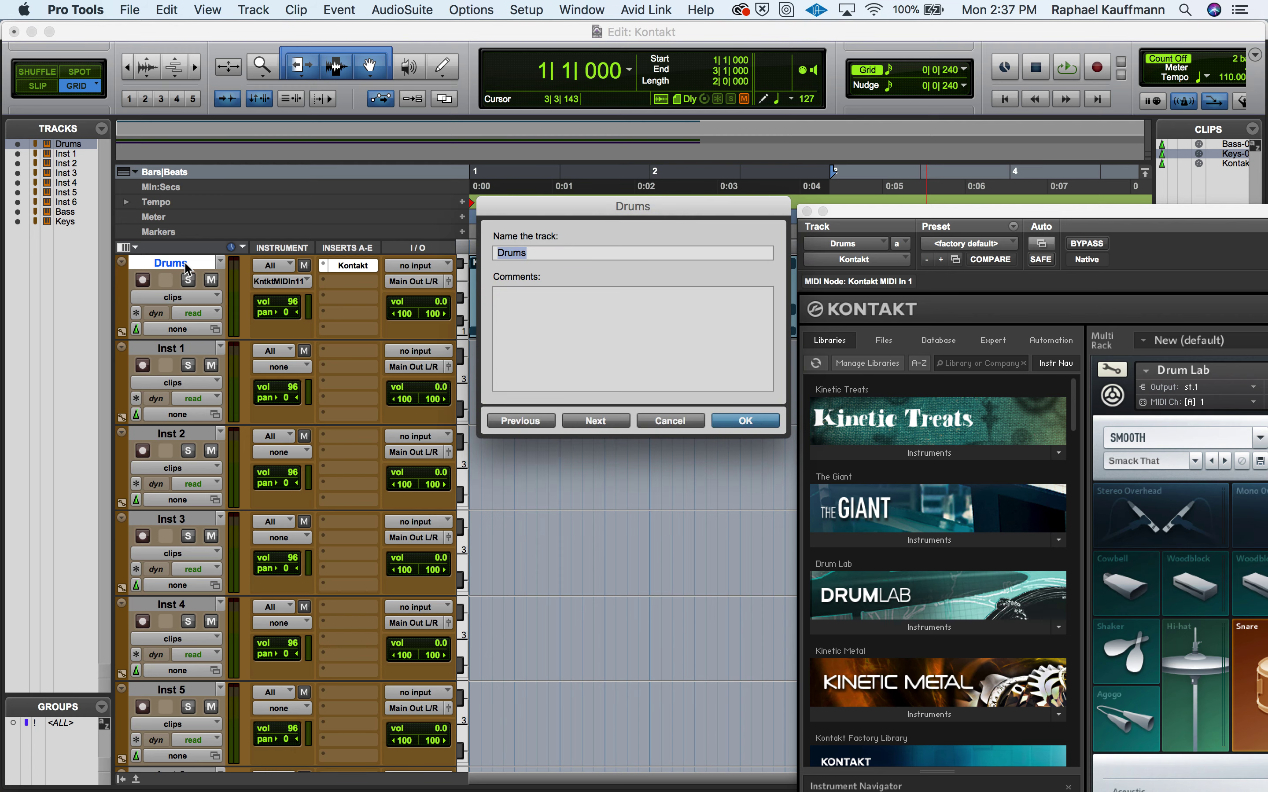
pyautogui.write('Kick')
pyautogui.click(608, 423)
pyautogui.write('Snare')
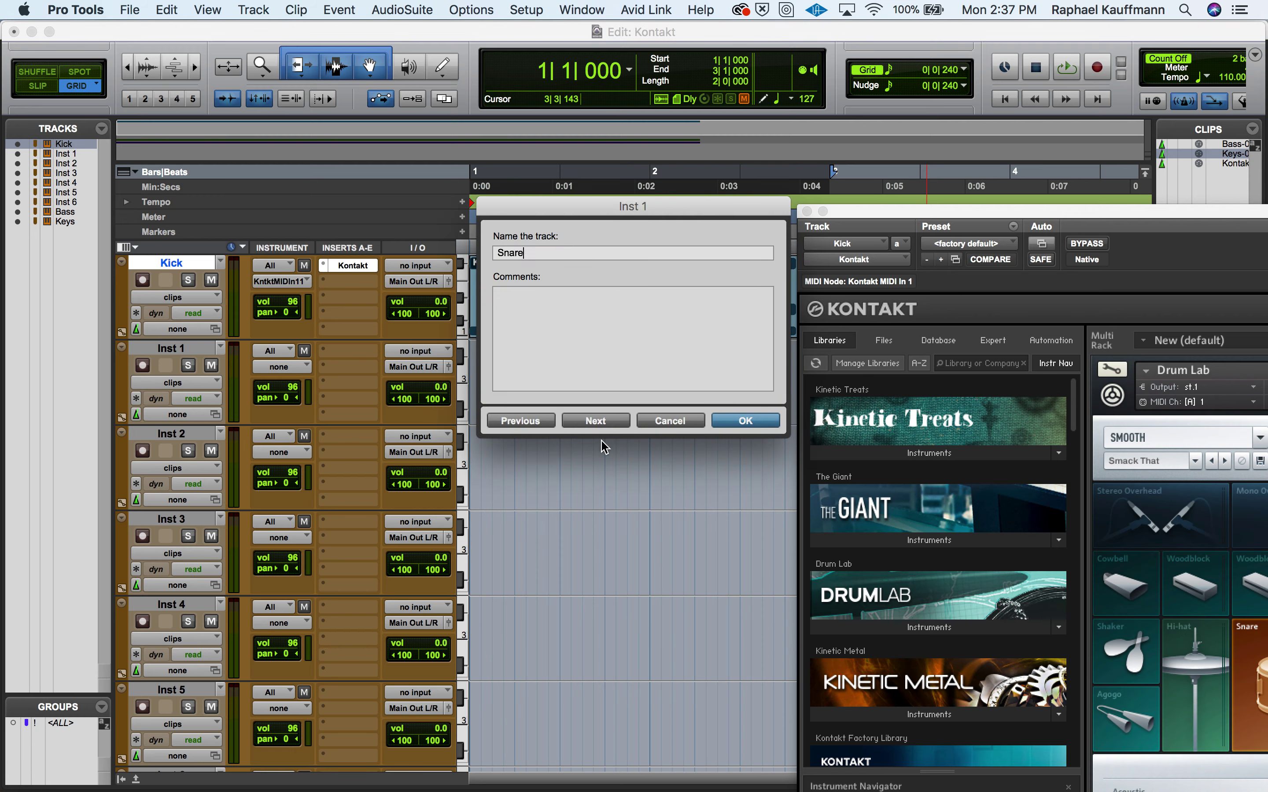
pyautogui.click(600, 426)
pyautogui.write('Ho H')
pyautogui.write('i Hat')
pyautogui.click(599, 421)
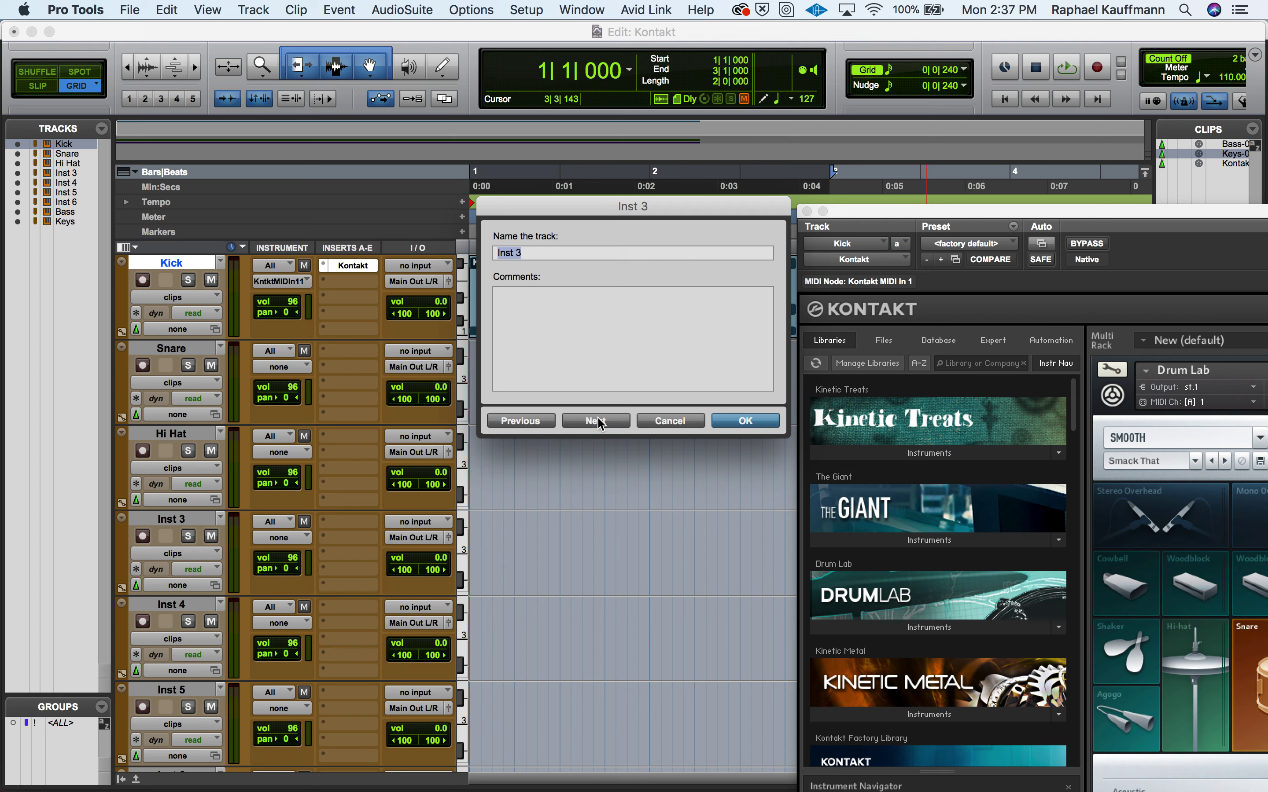
# Rename the remaining tracks OH - ST, OH M, Room - M and Reverb
pyautogui.write('OH - ST')
pyautogui.click(604, 422)
pyautogui.write('OH M')
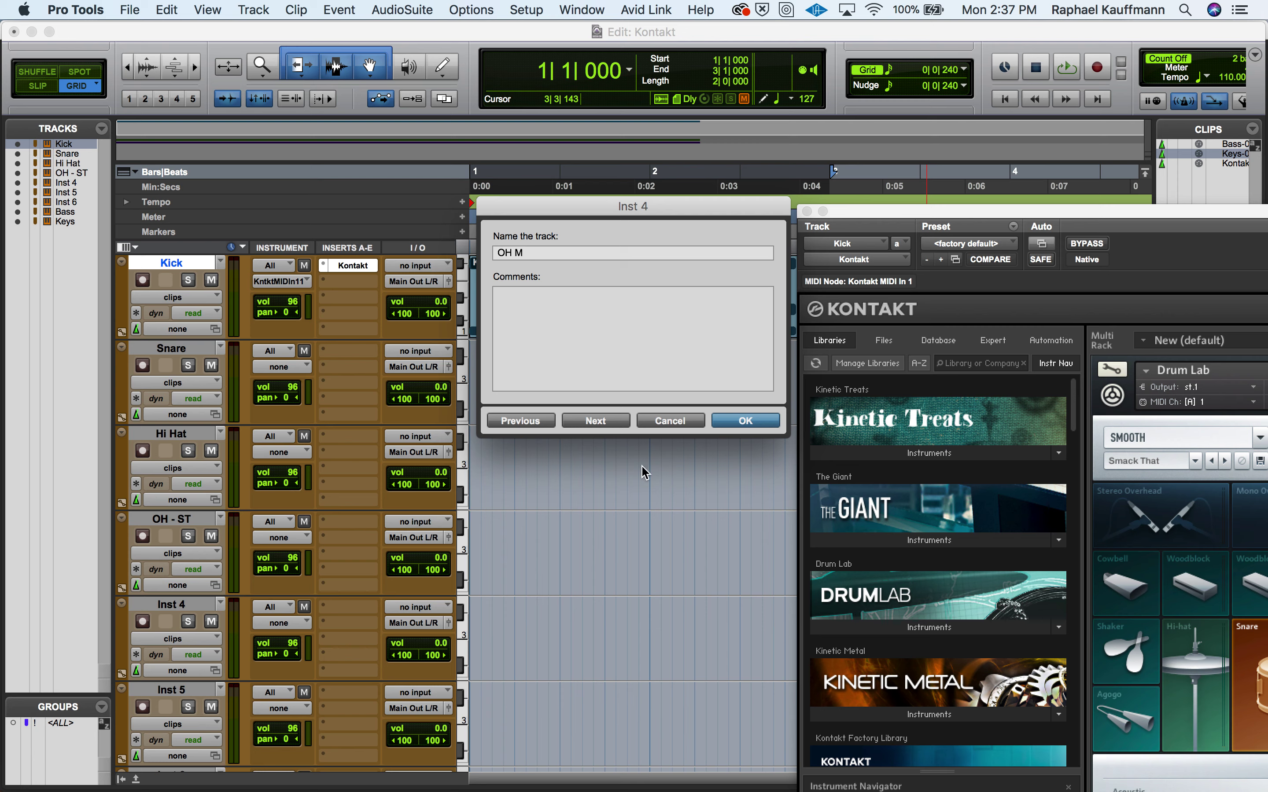
pyautogui.click(603, 423)
pyautogui.write('Room - M')
pyautogui.click(594, 421)
pyautogui.write('Reverb')
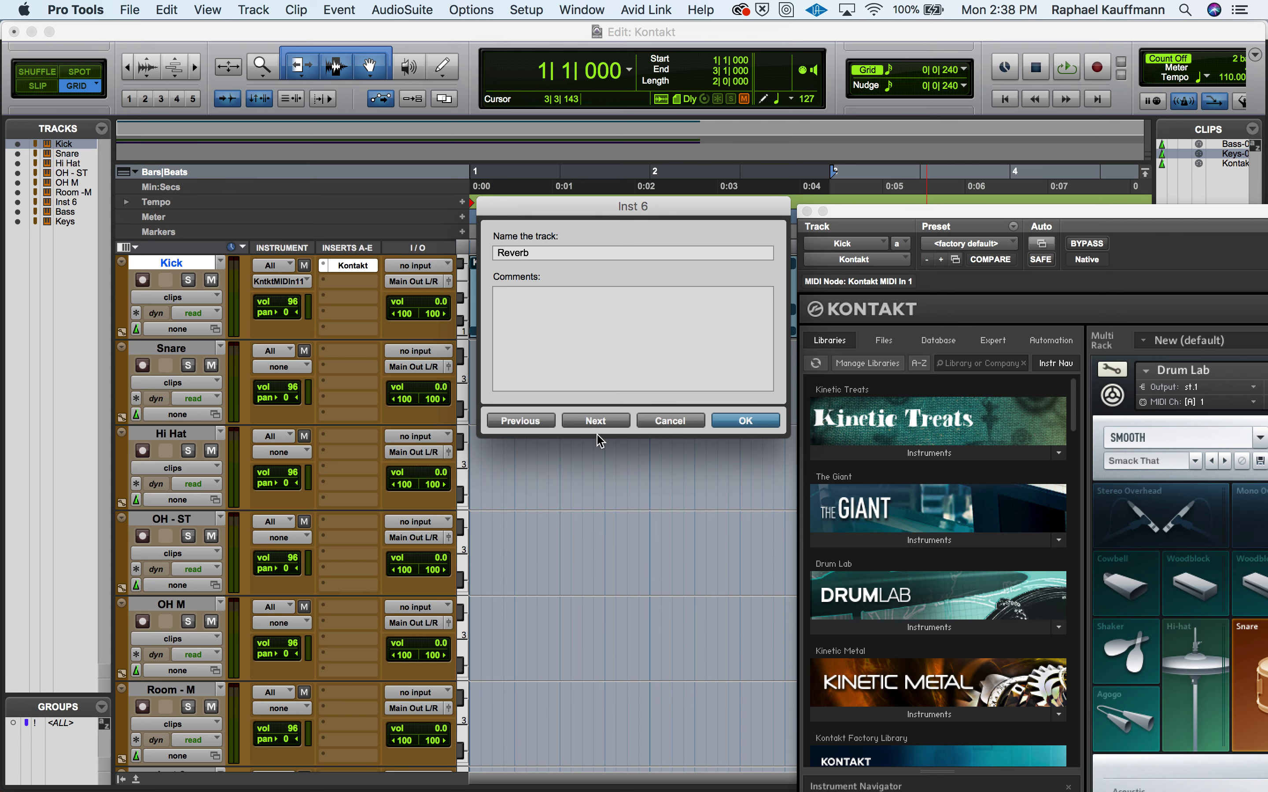
pyautogui.click(768, 419)
pyautogui.scroll(-5, 250, 646)
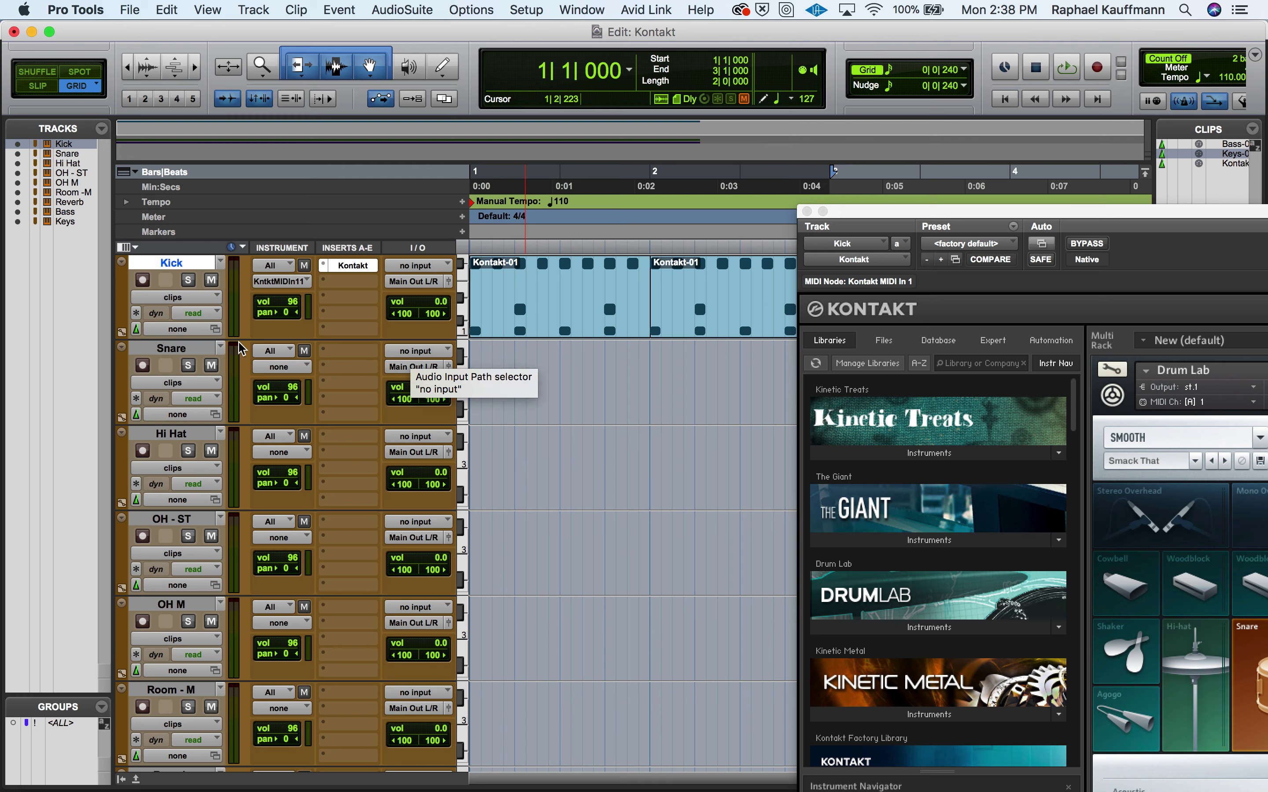
# Feed Snare, Hi Hat and OH - ST from Kontakt outputs st.2, st.3 and st.4
pyautogui.click(413, 353)
pyautogui.moveTo(435, 382)
pyautogui.moveTo(531, 387)
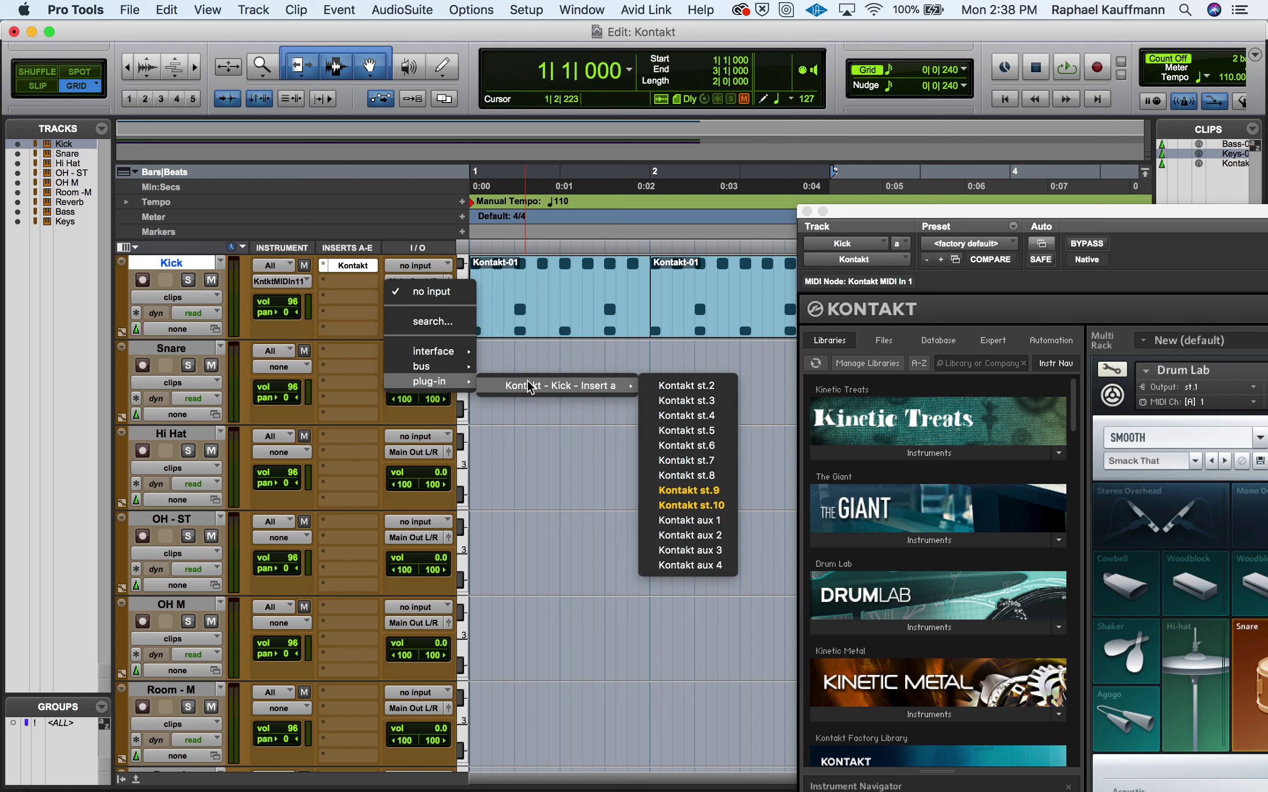
pyautogui.click(686, 385)
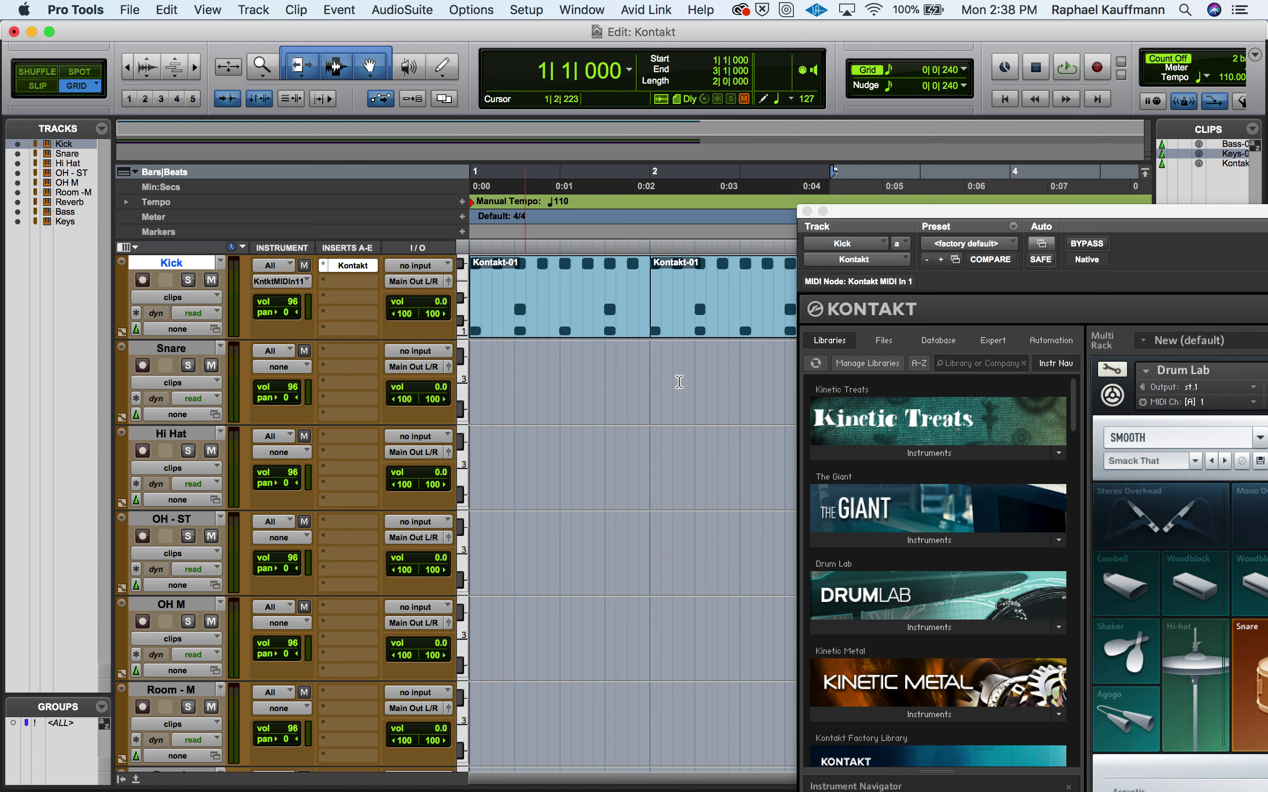
pyautogui.click(433, 441)
pyautogui.moveTo(435, 467)
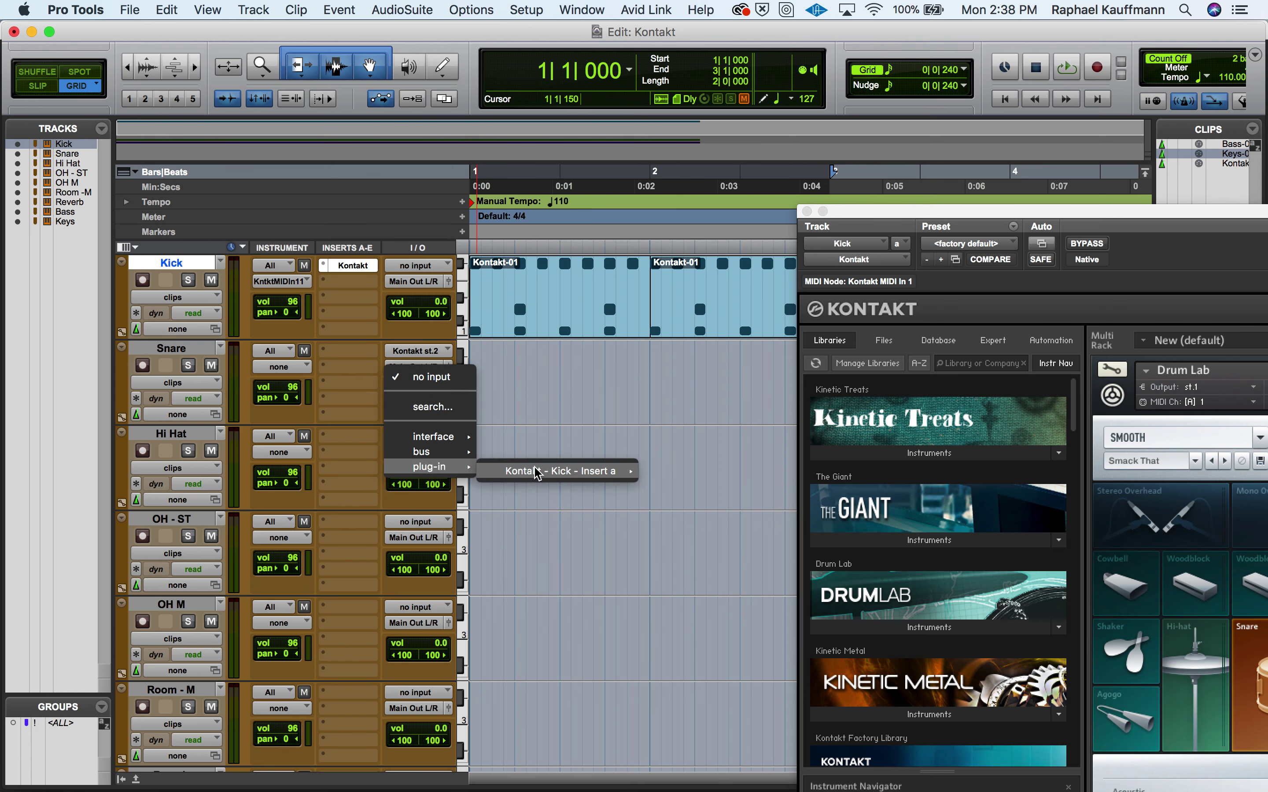
pyautogui.moveTo(597, 471)
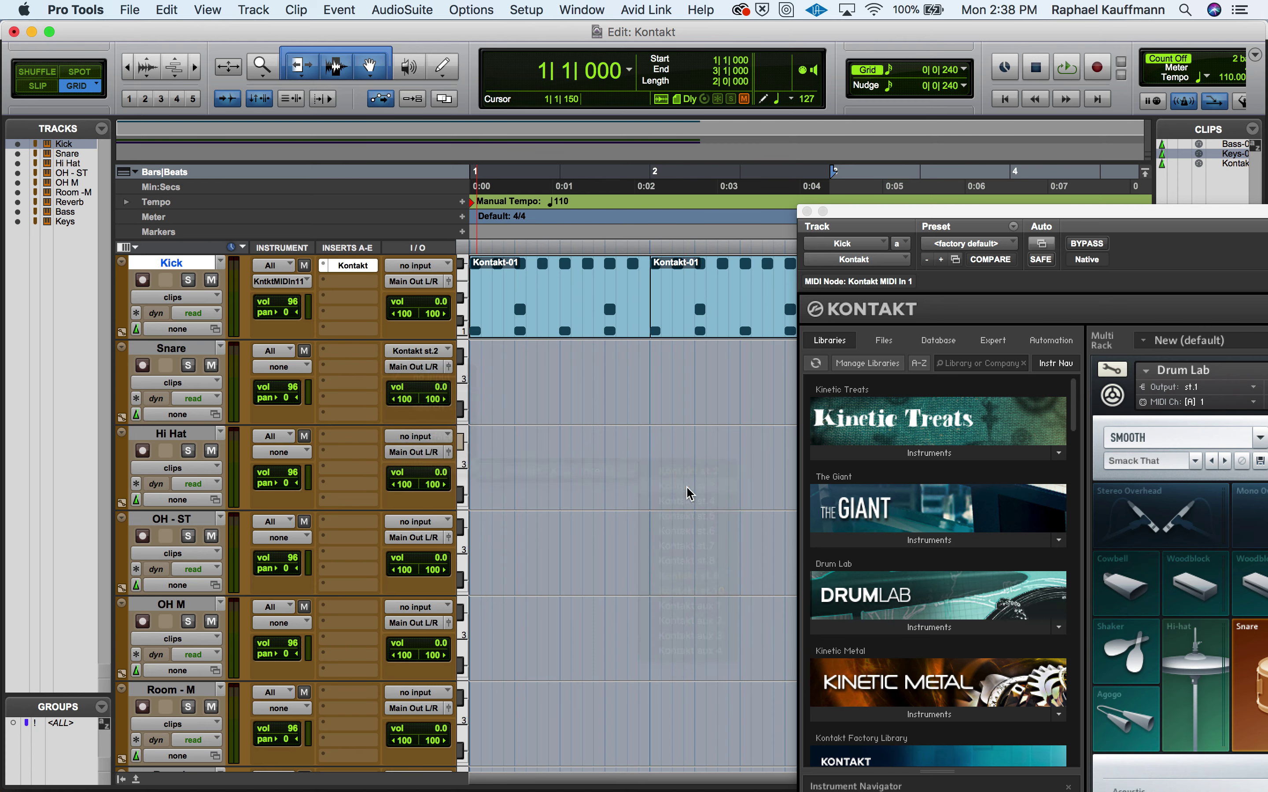
pyautogui.click(686, 487)
pyautogui.click(414, 522)
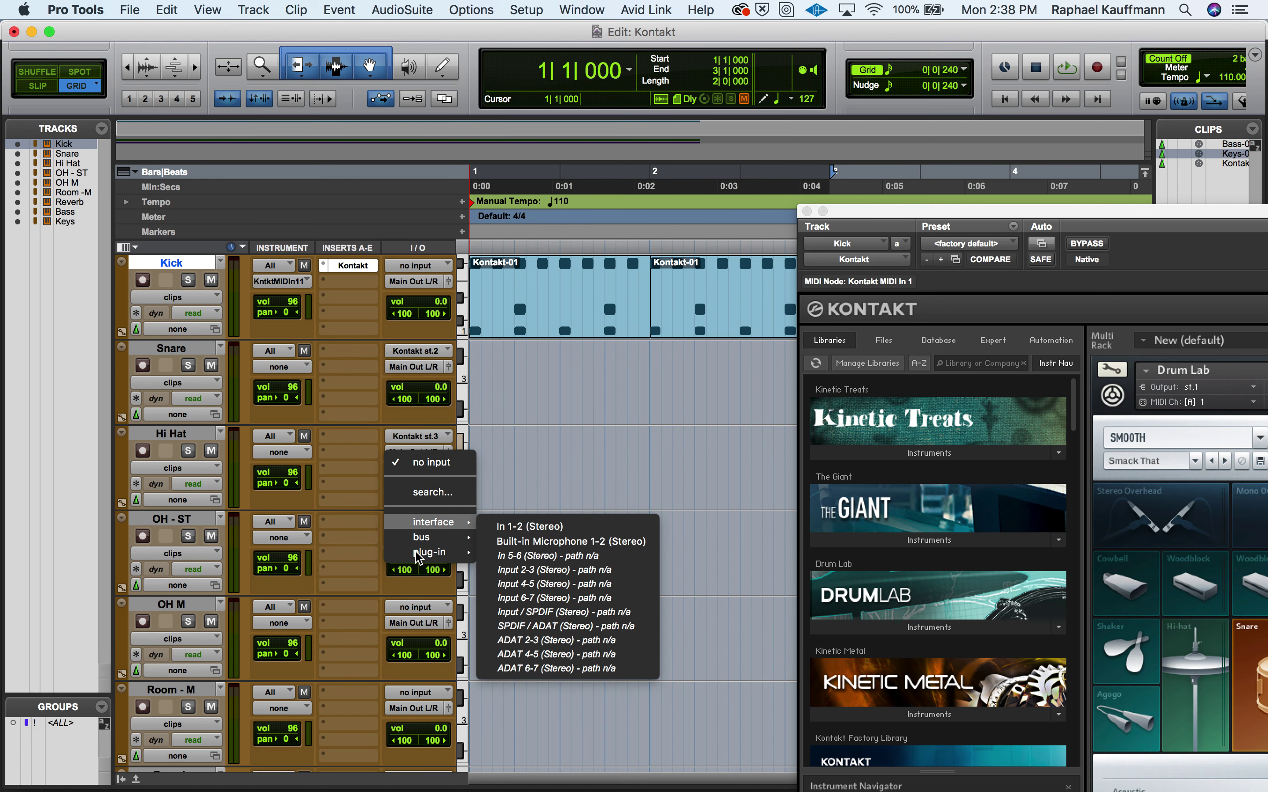
pyautogui.moveTo(446, 554)
pyautogui.moveTo(628, 563)
pyautogui.click(655, 586)
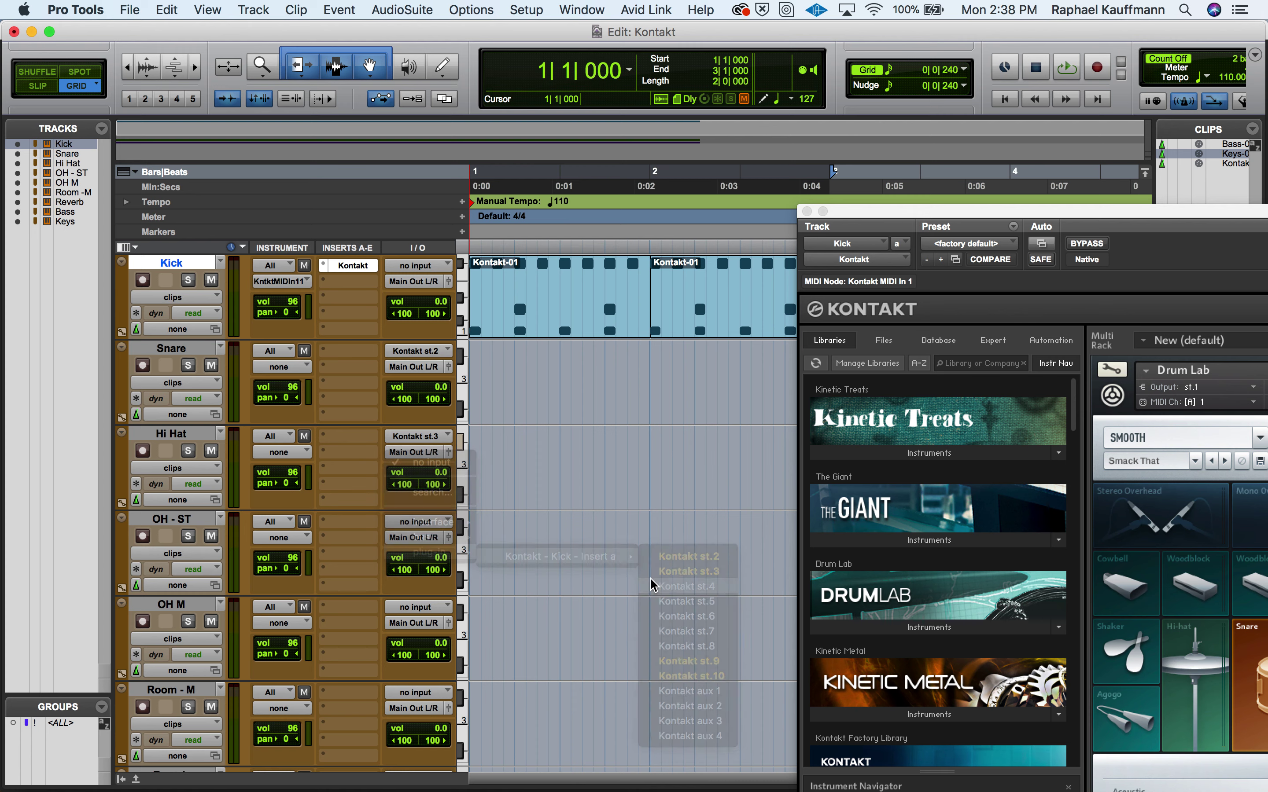
# Feed OH M, Room - M and Reverb from Kontakt outputs st.5, st.6 and st.7
pyautogui.click(414, 605)
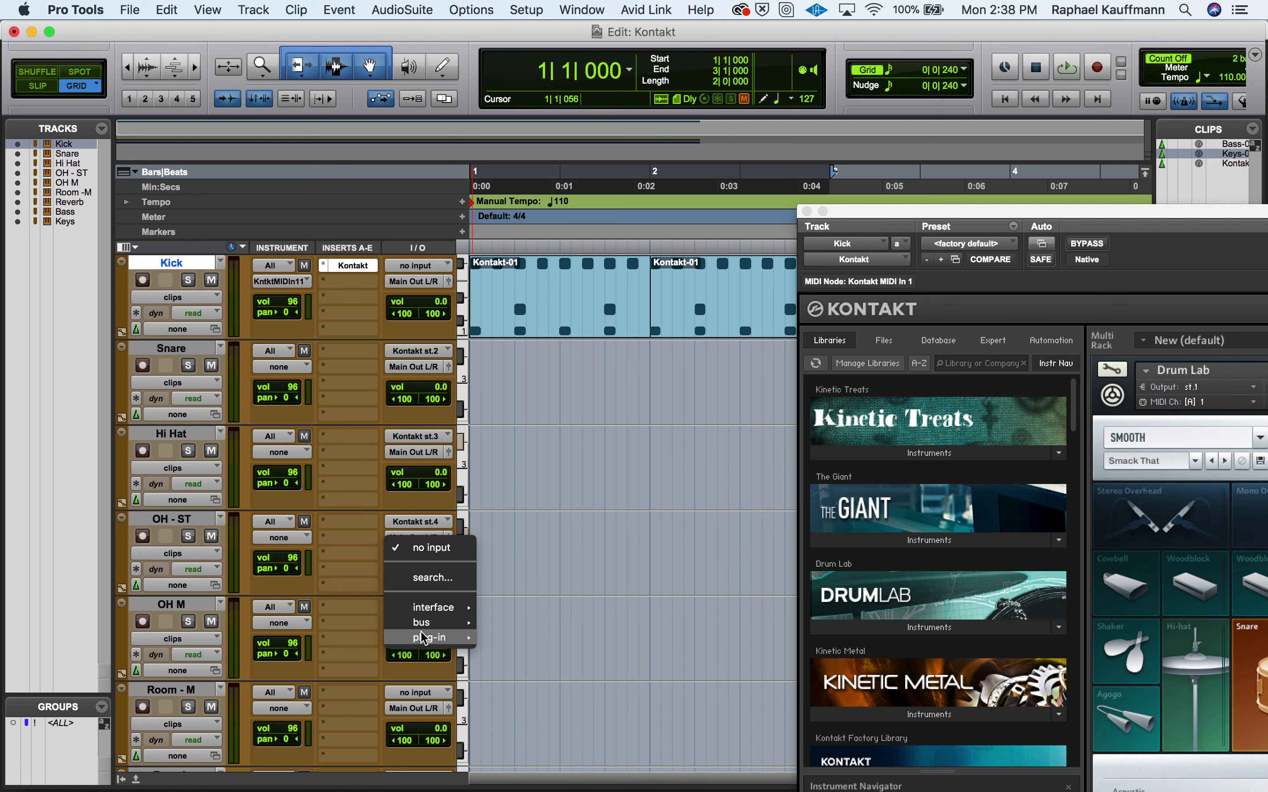
pyautogui.moveTo(435, 638)
pyautogui.moveTo(618, 642)
pyautogui.click(673, 638)
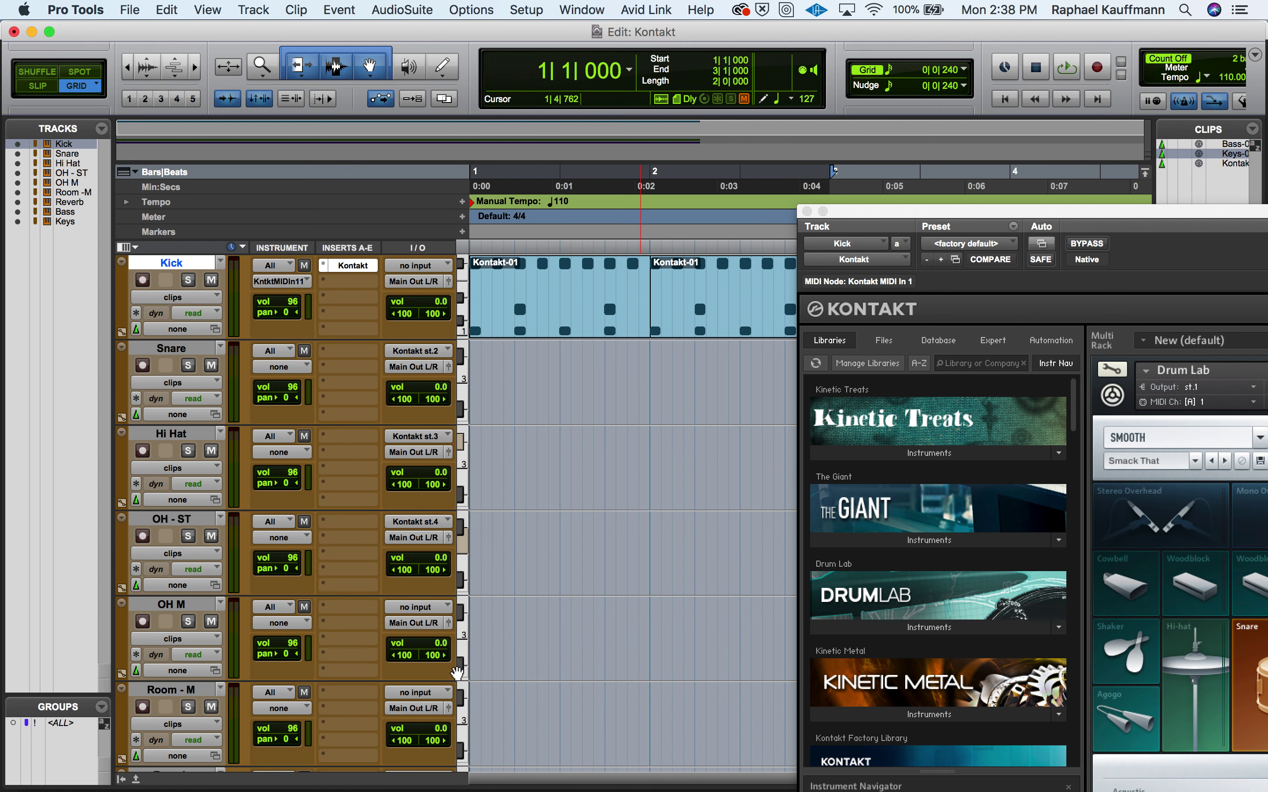
pyautogui.click(417, 693)
pyautogui.moveTo(450, 724)
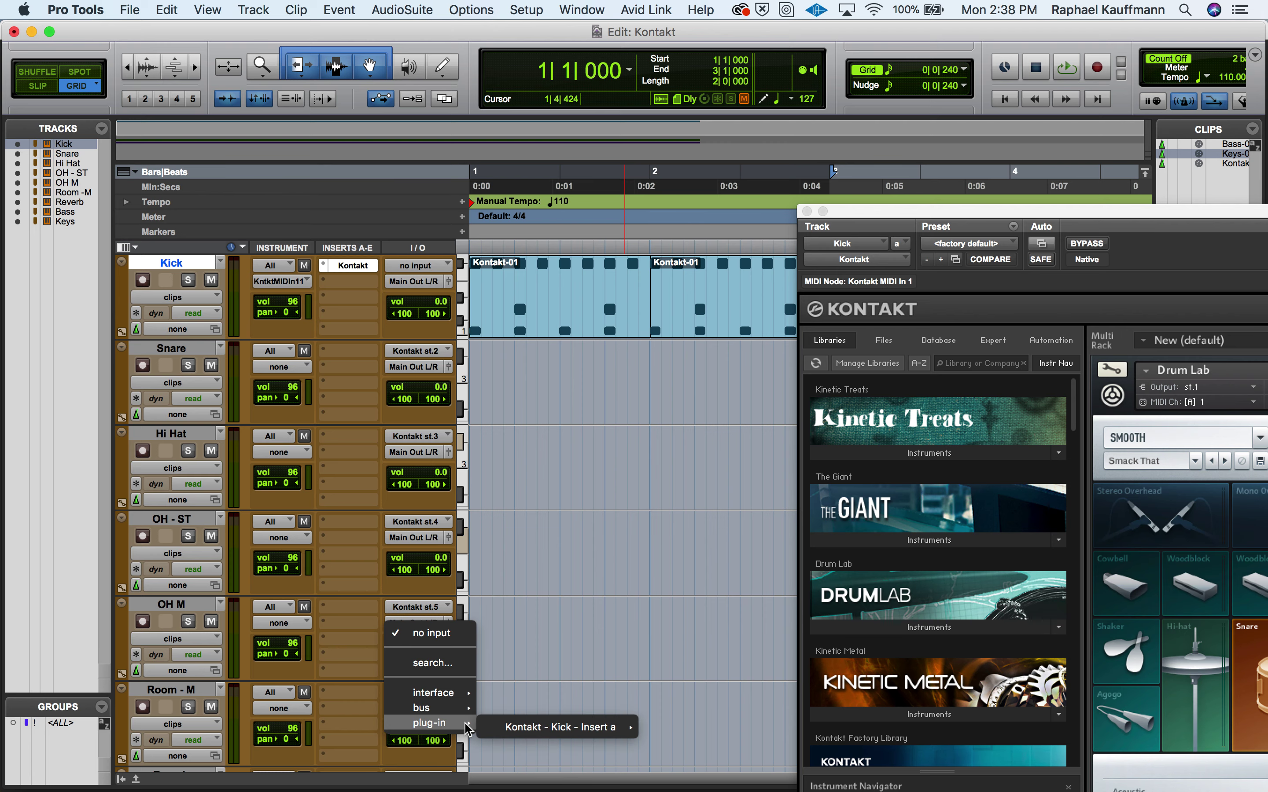
pyautogui.moveTo(582, 728)
pyautogui.click(673, 652)
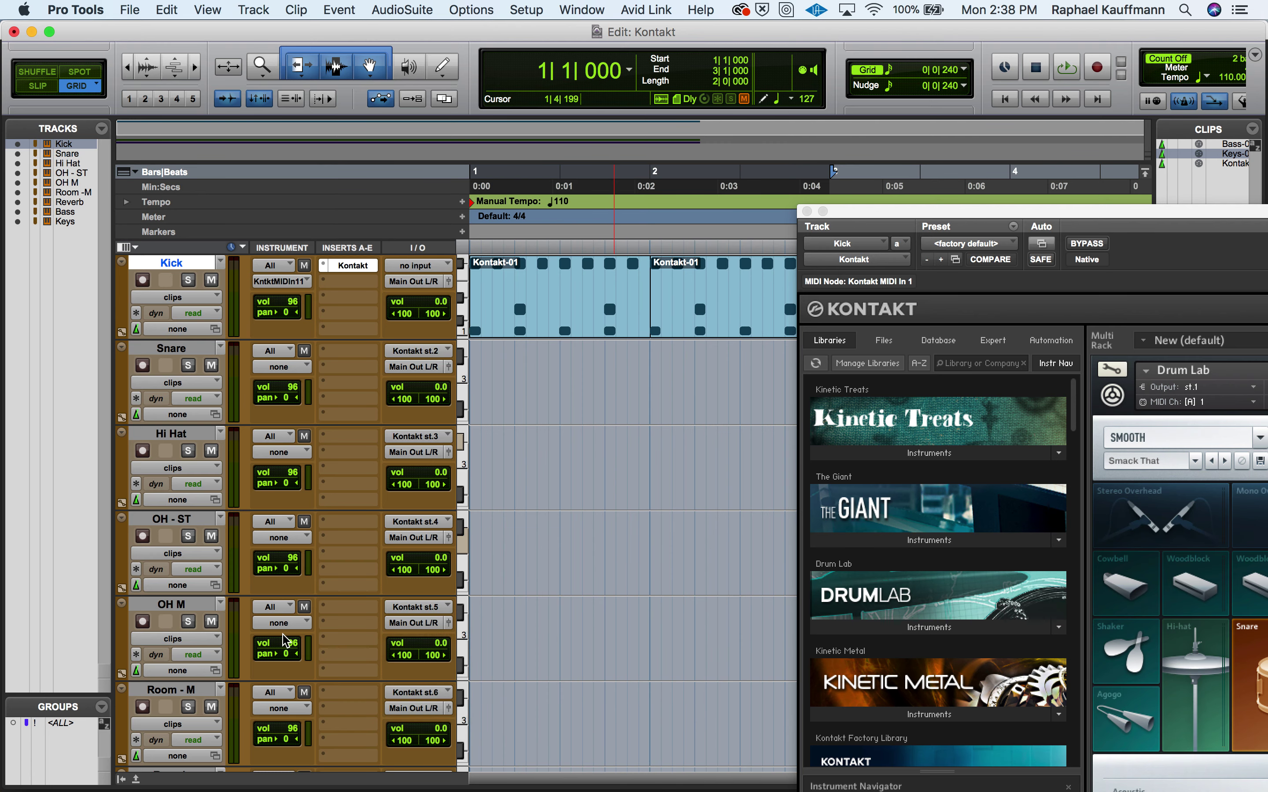
pyautogui.scroll(-5, 283, 641)
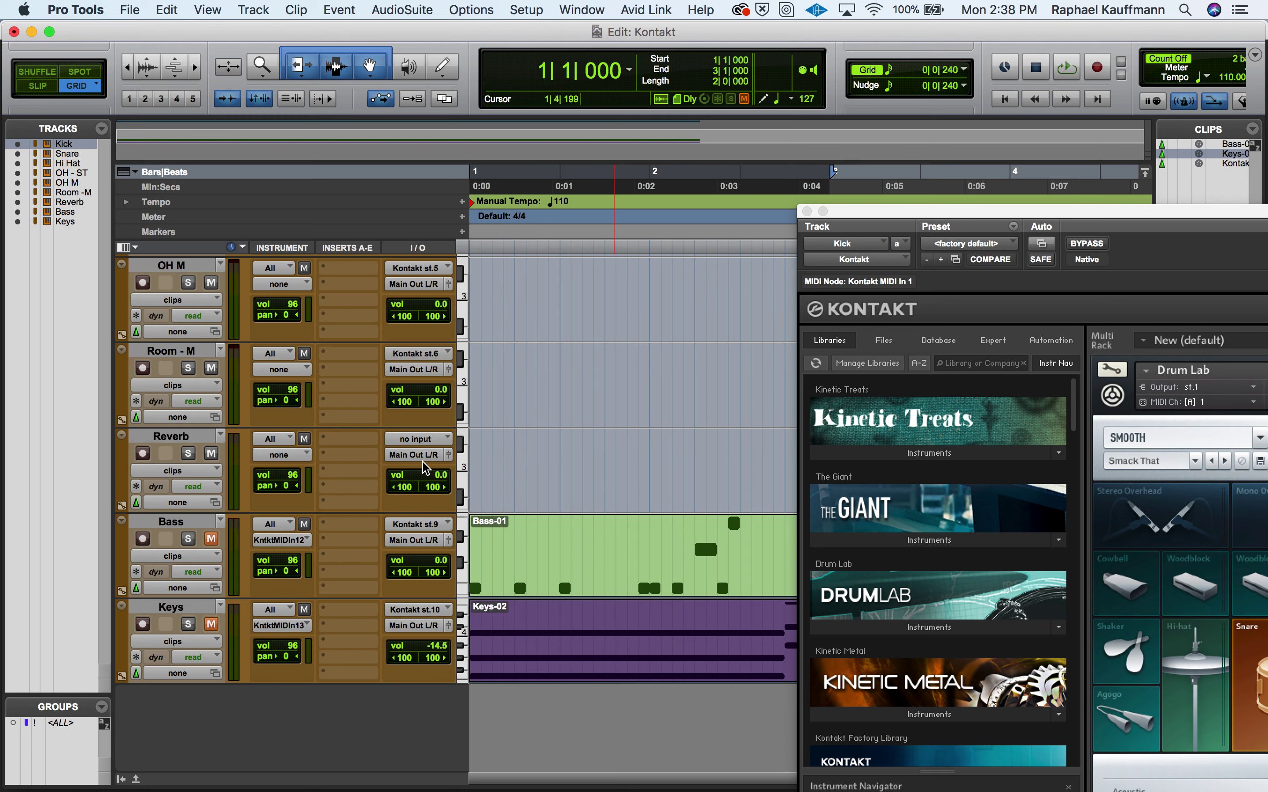
pyautogui.click(427, 446)
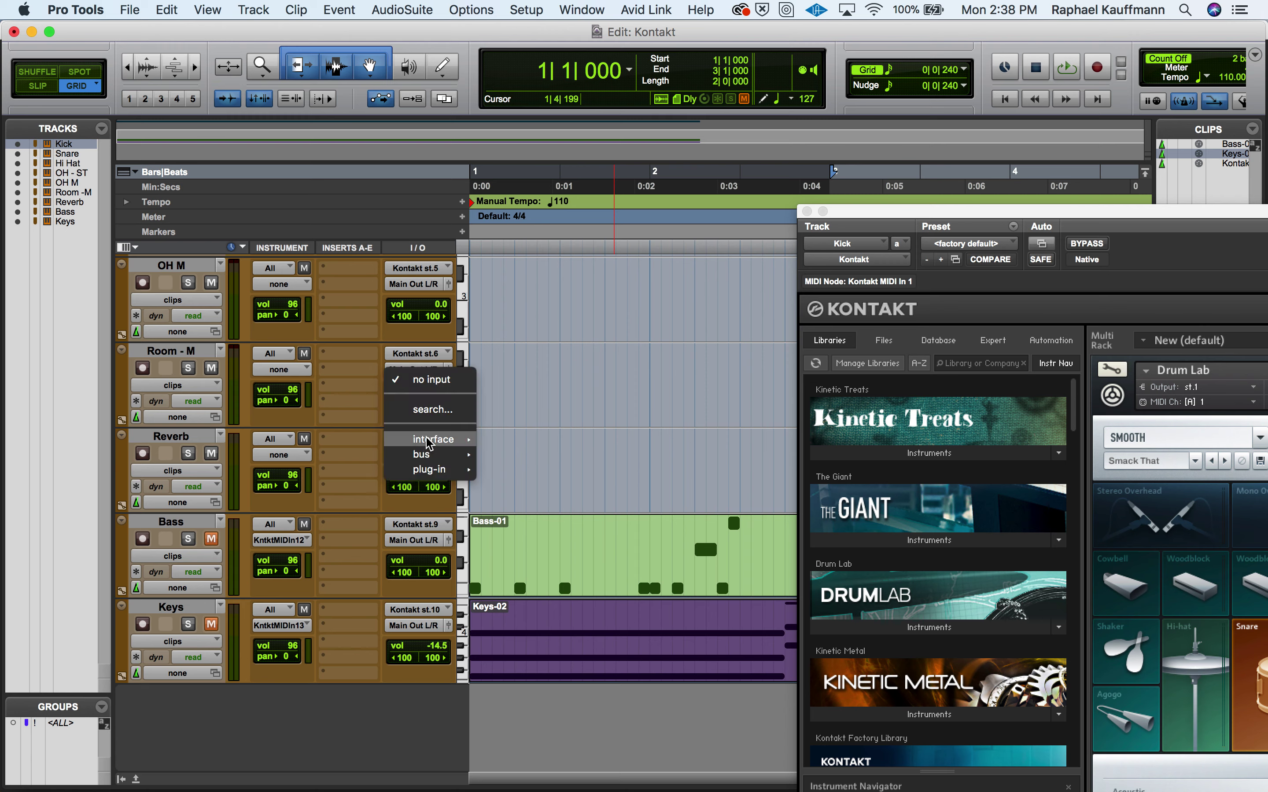
pyautogui.moveTo(433, 470)
pyautogui.moveTo(638, 477)
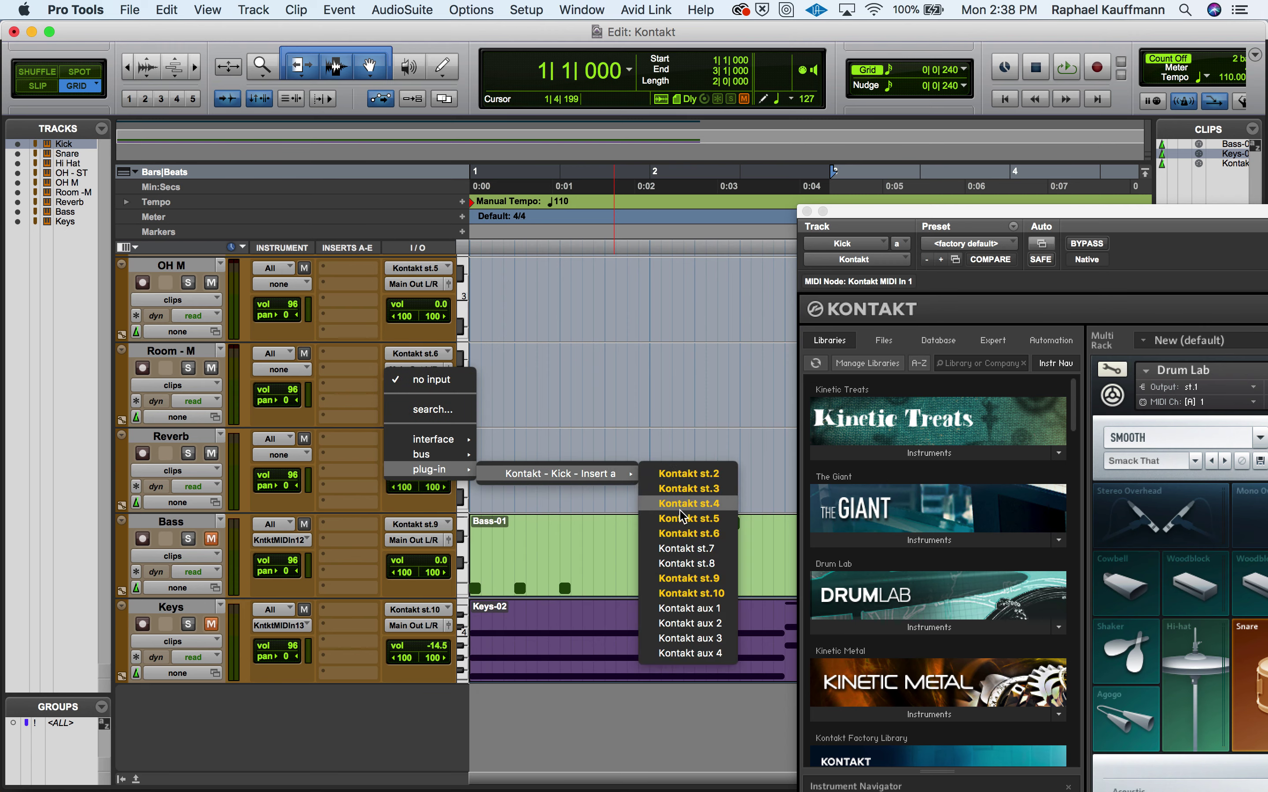
pyautogui.click(685, 548)
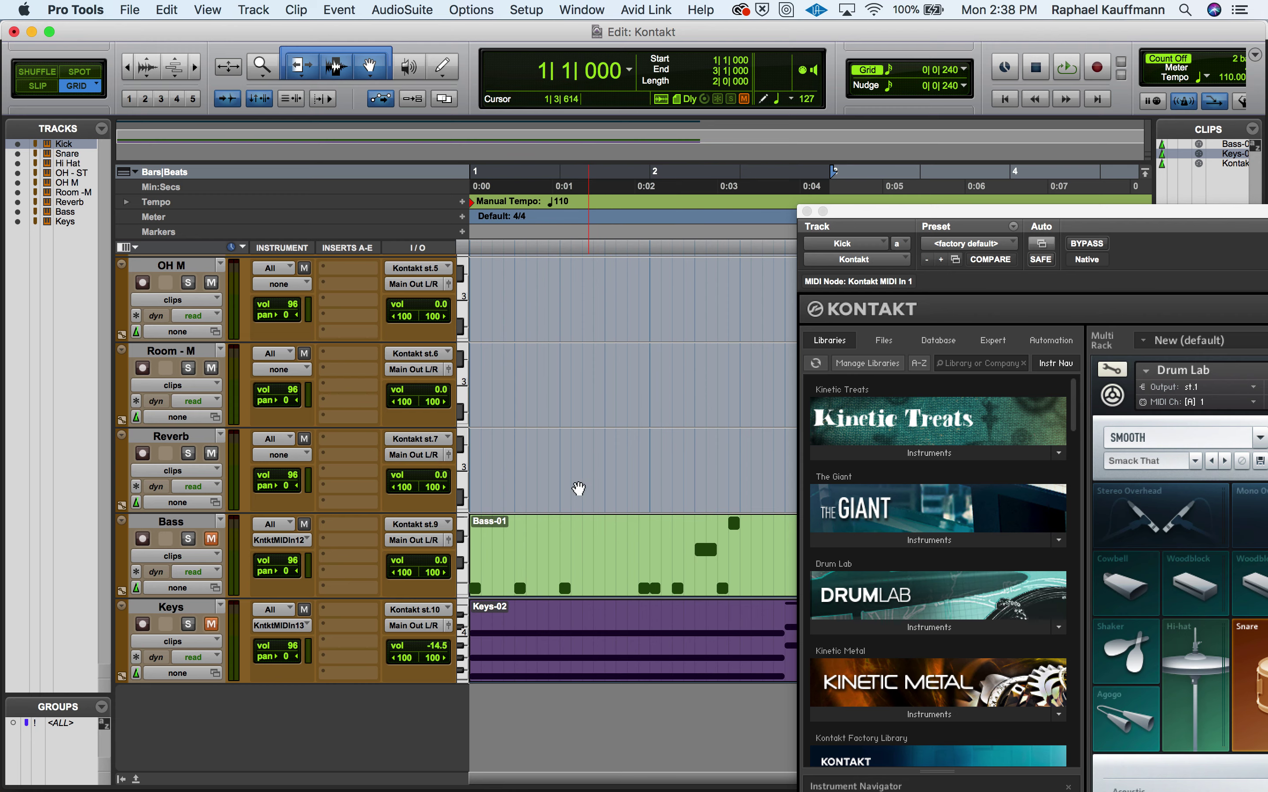
# Move the Kontakt window aside and mute the Reverb, OH - ST and Hi Hat tracks
pyautogui.click(876, 221)
pyautogui.moveTo(876, 221); pyautogui.dragTo(587, 107)
pyautogui.click(211, 454)
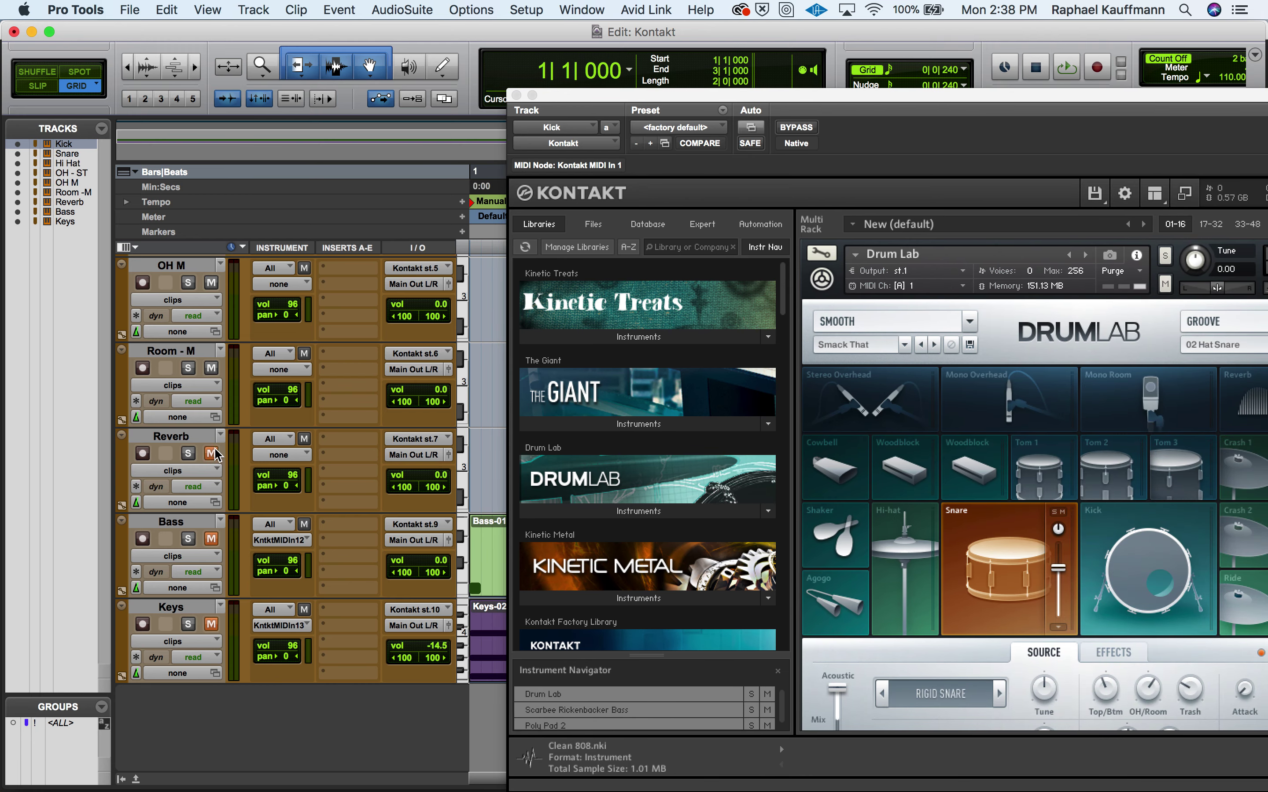
pyautogui.scroll(3, 215, 376)
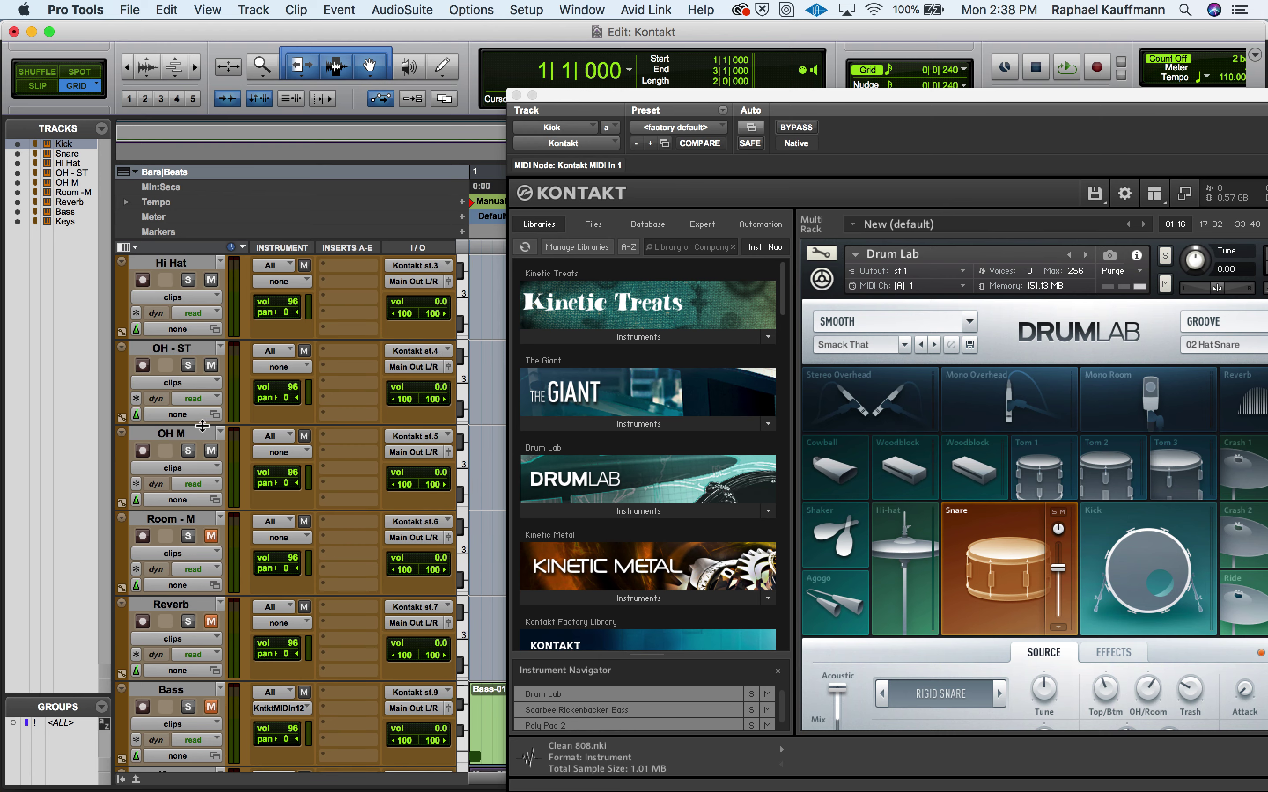
pyautogui.click(211, 365)
pyautogui.click(211, 280)
pyautogui.scroll(2, 213, 282)
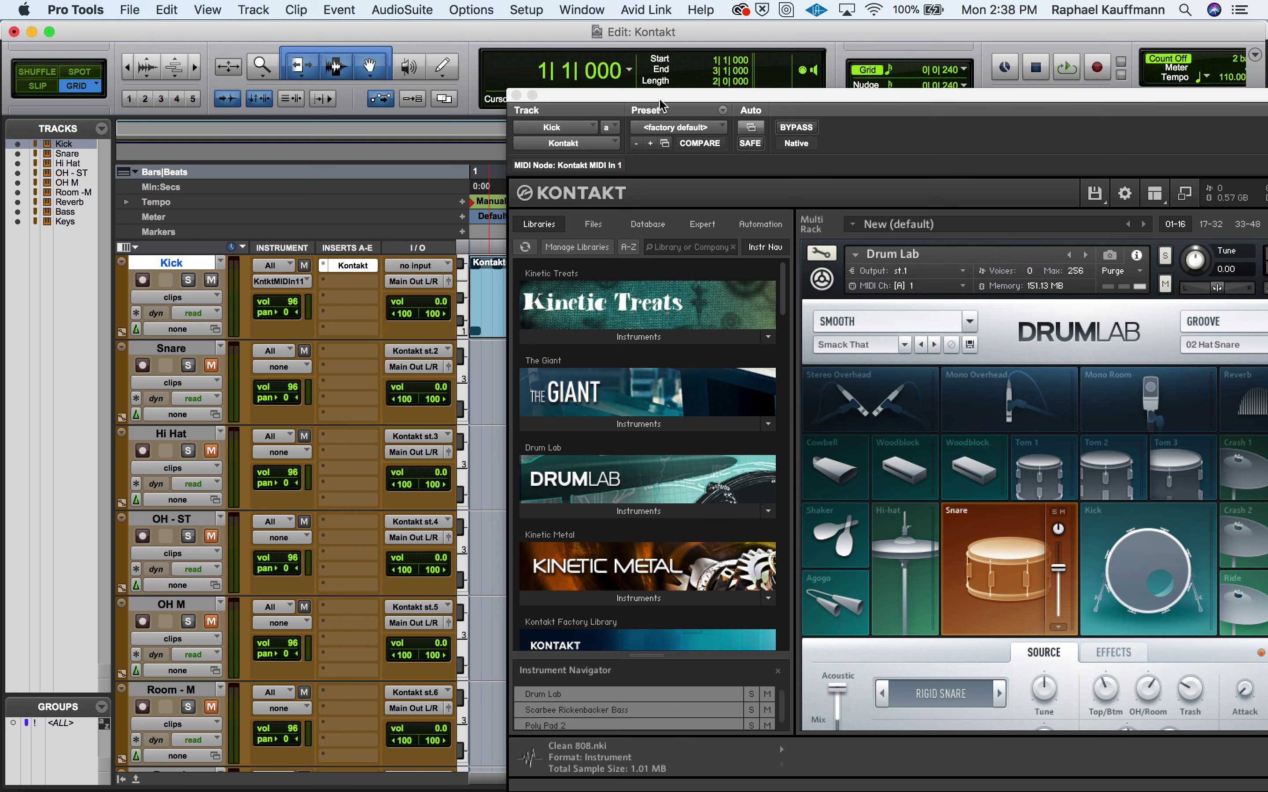
pyautogui.moveTo(660, 101); pyautogui.dragTo(501, 58)
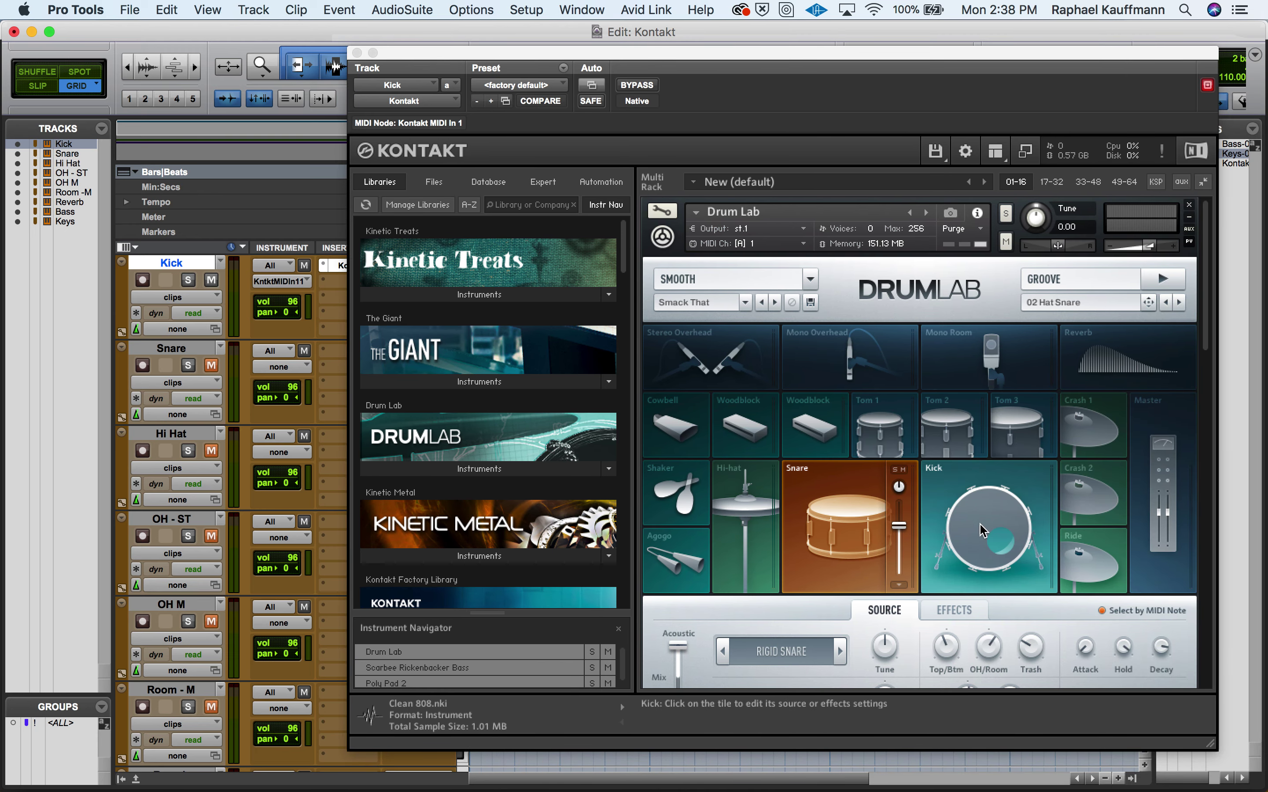
# Route Drum Lab's Snare to output st.2 and Hi-hat to output st.3
pyautogui.click(899, 584)
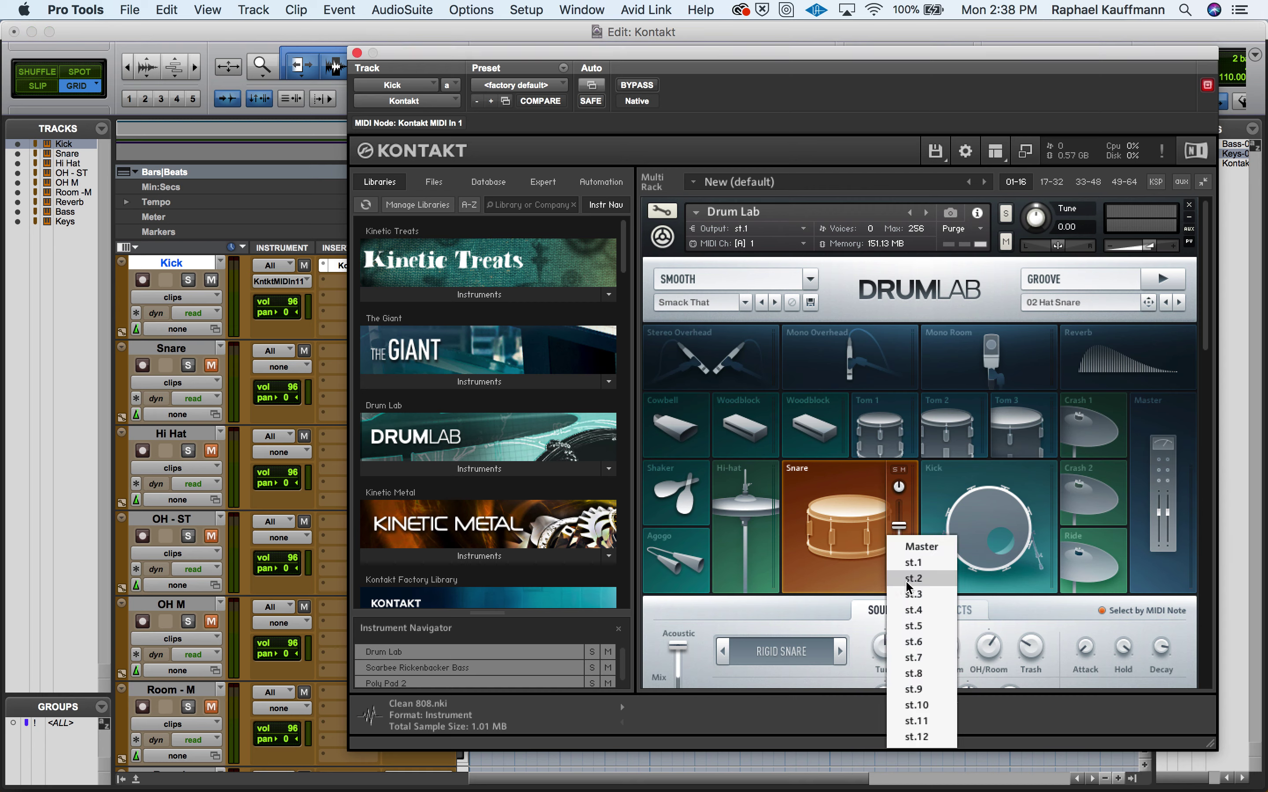
pyautogui.click(912, 578)
pyautogui.moveTo(533, 63); pyautogui.dragTo(631, 55)
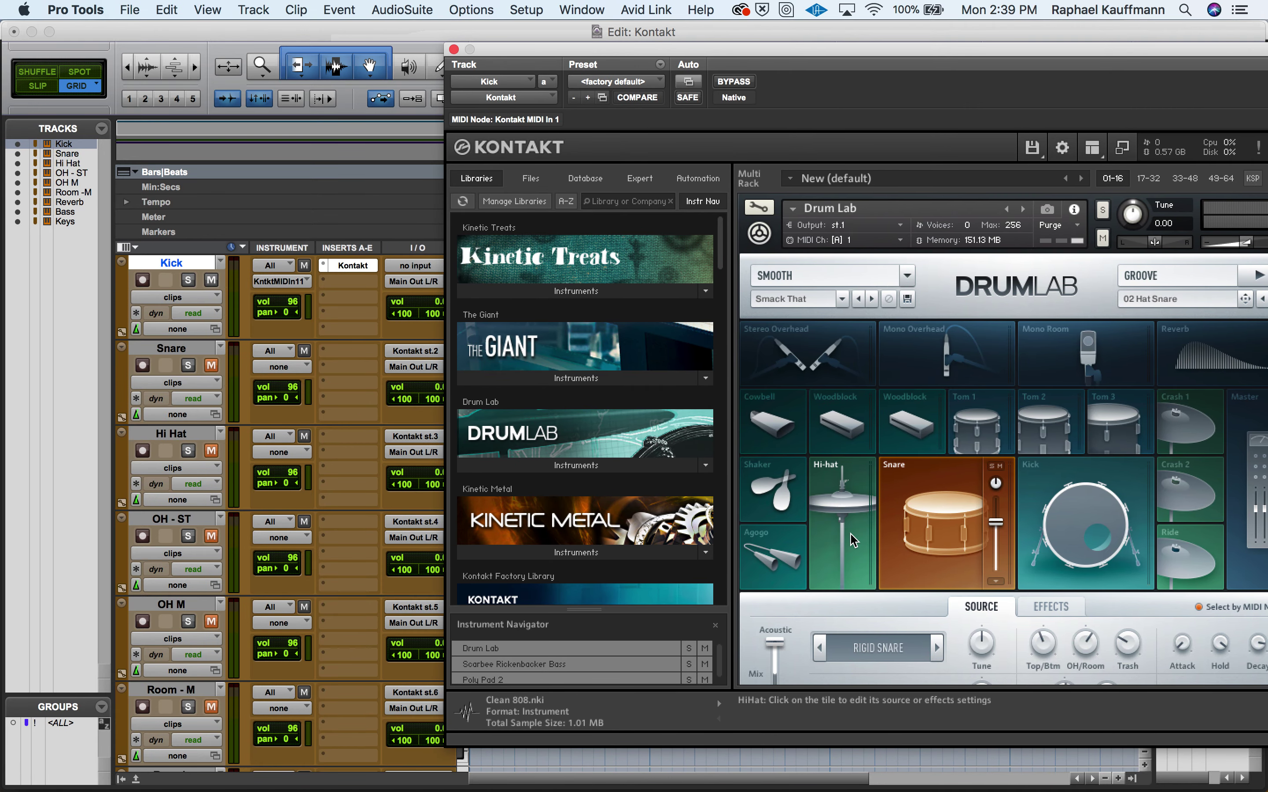
pyautogui.click(859, 576)
pyautogui.click(859, 582)
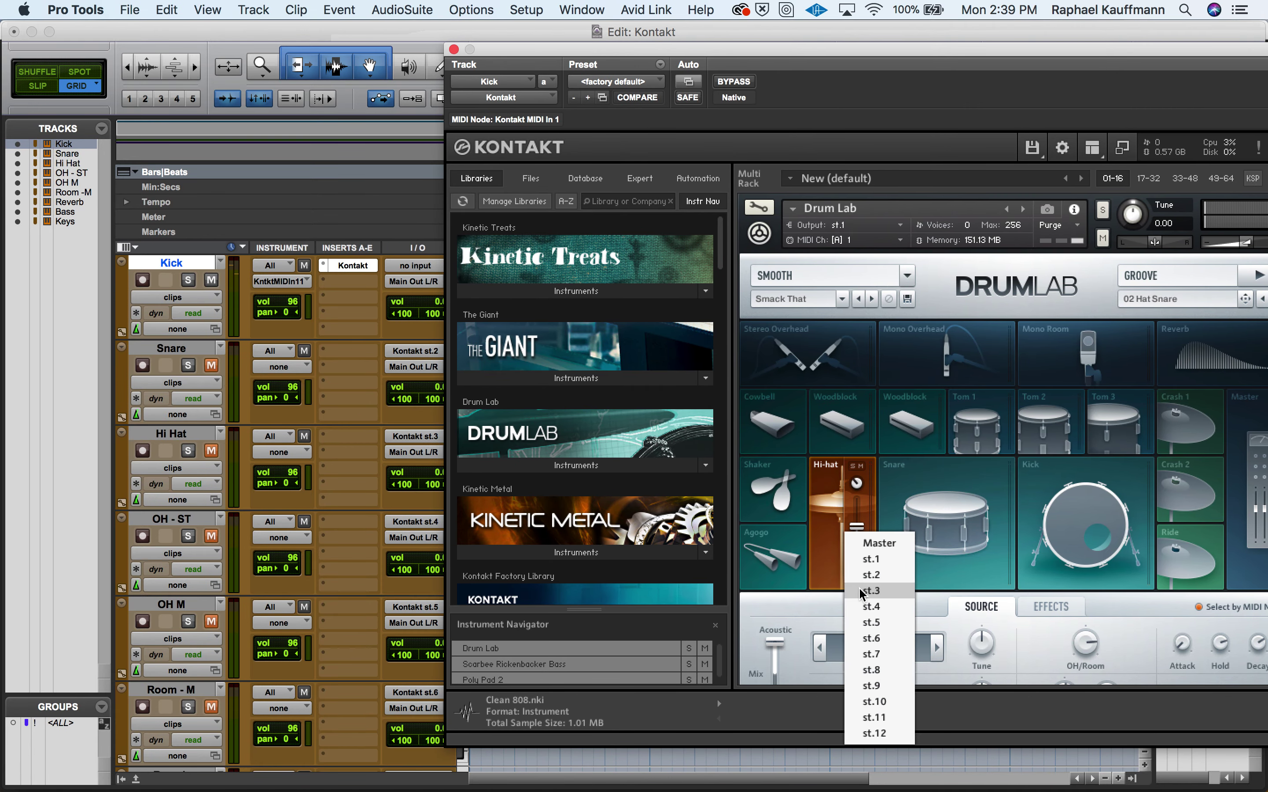
pyautogui.click(861, 591)
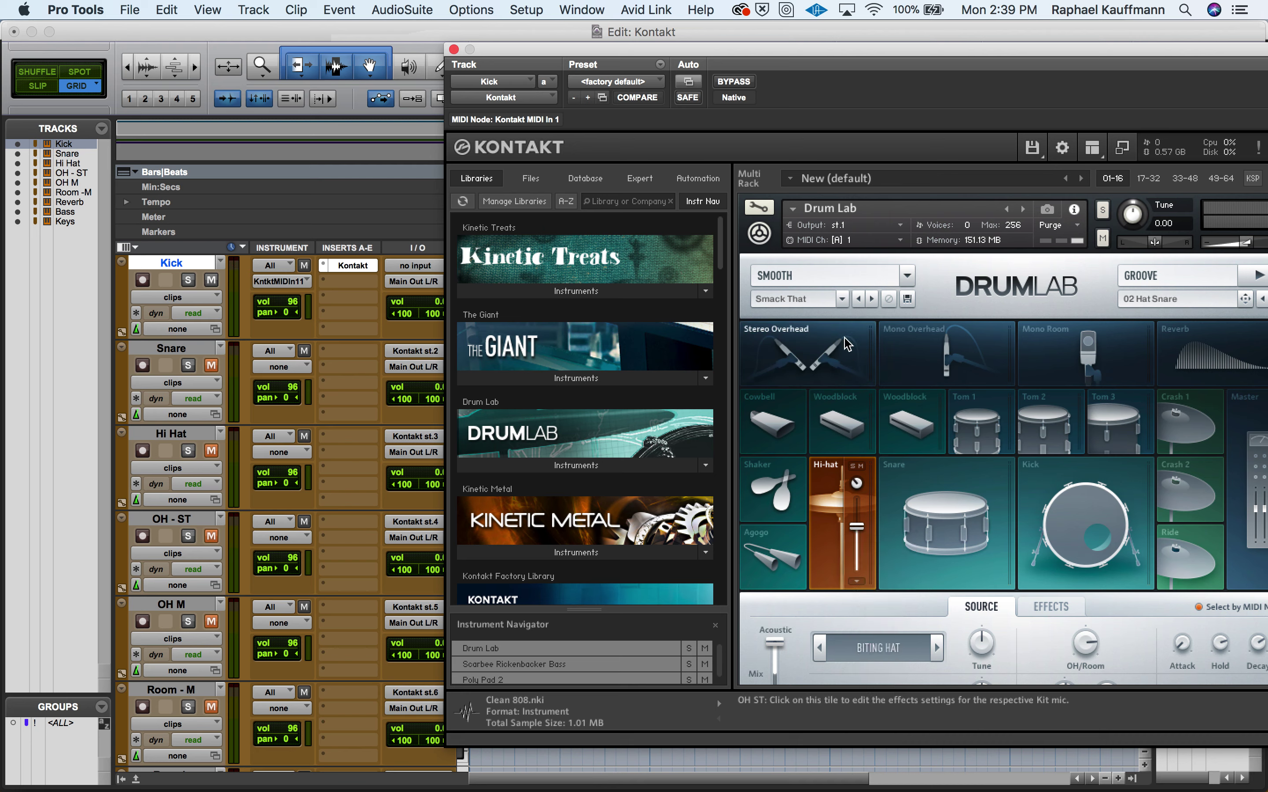
# Send Stereo Overhead to st.4 and give Mono Overhead and Mono Room their own outputs
pyautogui.click(849, 358)
pyautogui.click(857, 378)
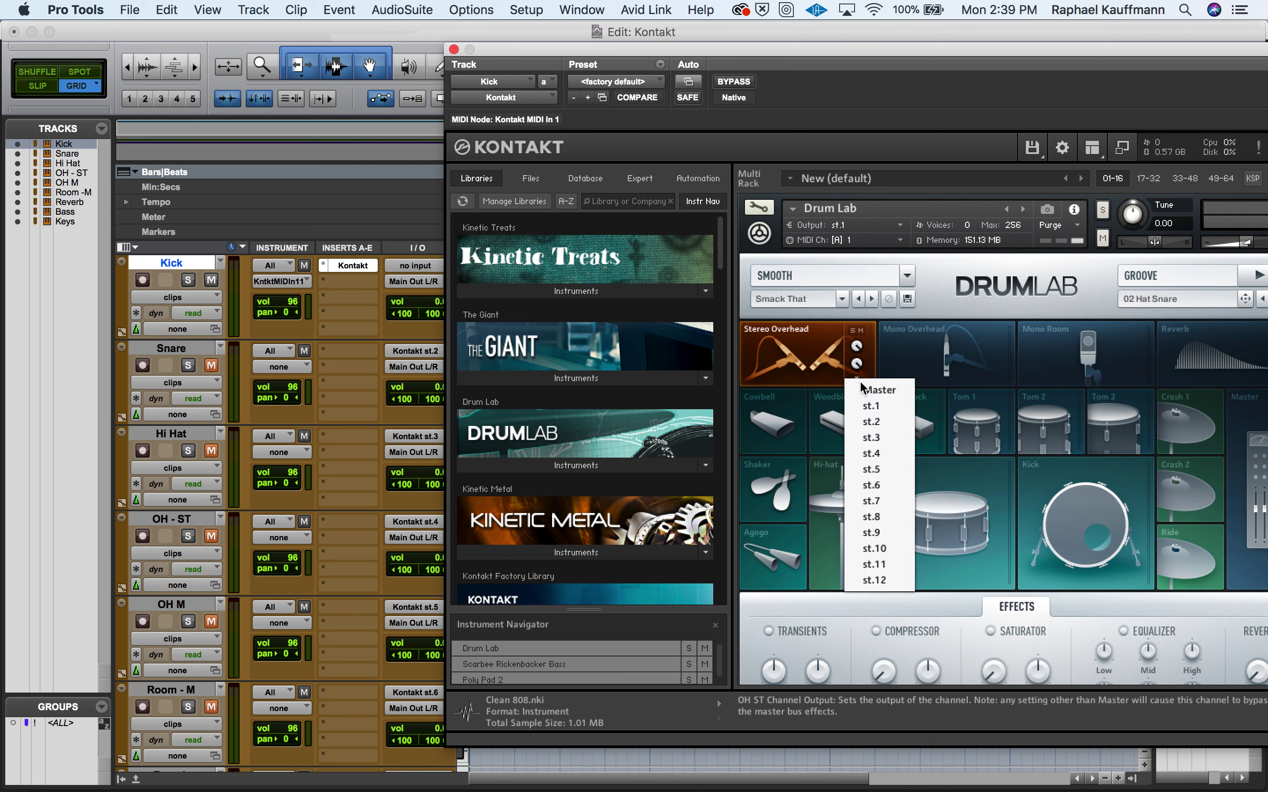
pyautogui.click(868, 454)
pyautogui.click(974, 362)
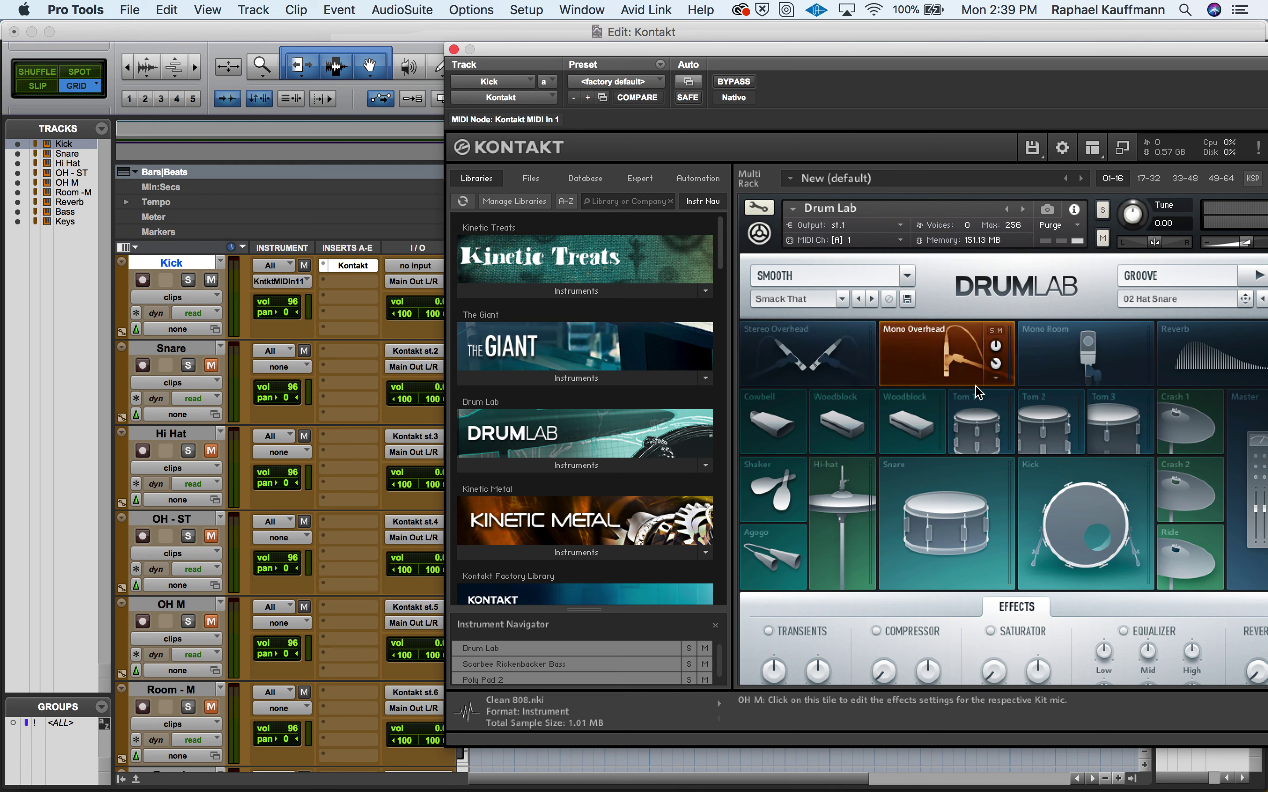
pyautogui.click(997, 380)
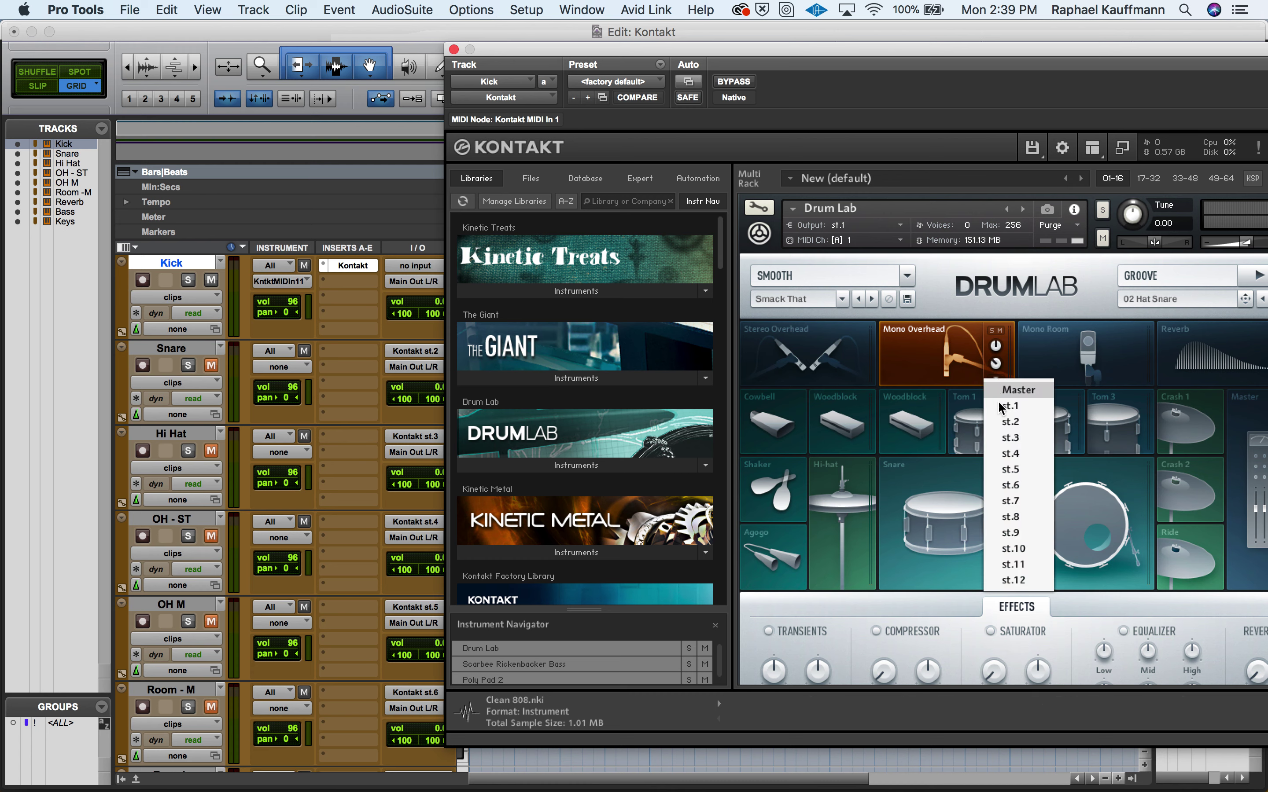
pyautogui.click(1011, 479)
pyautogui.click(1128, 385)
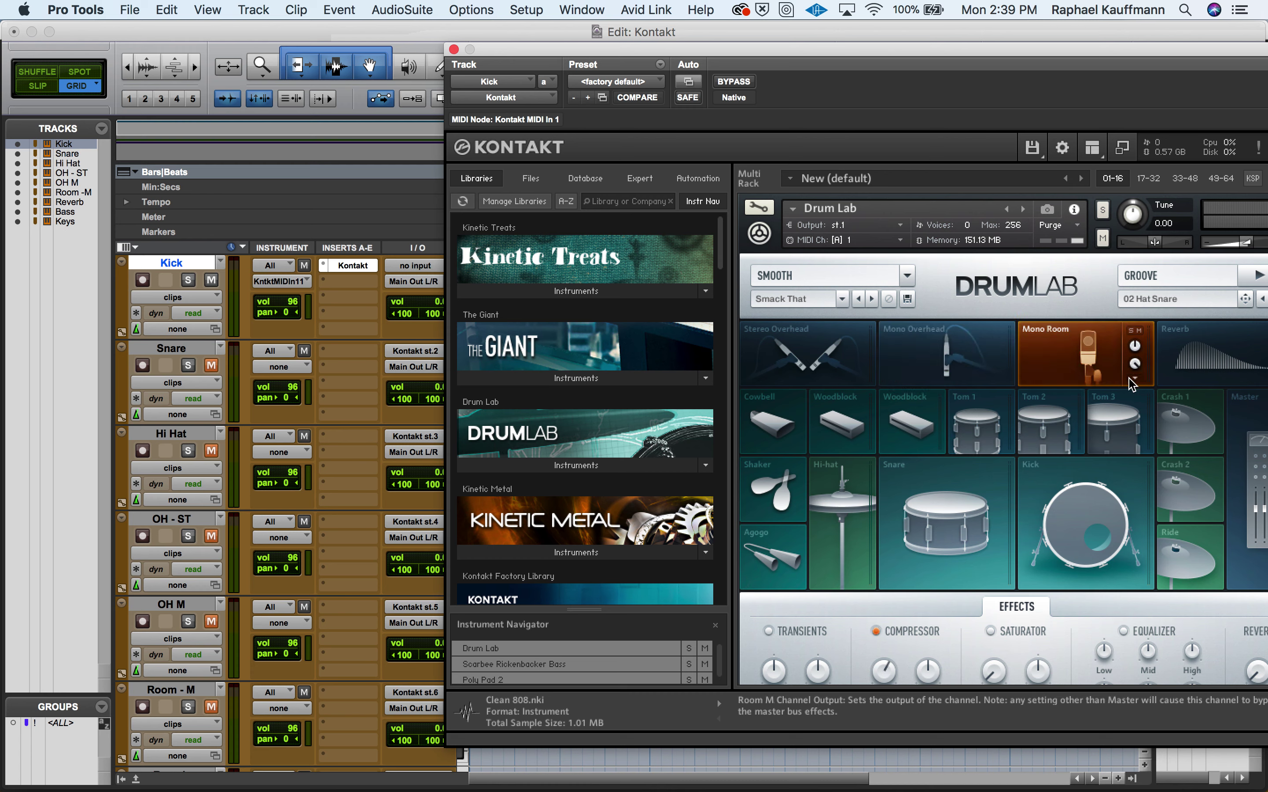
pyautogui.click(1132, 379)
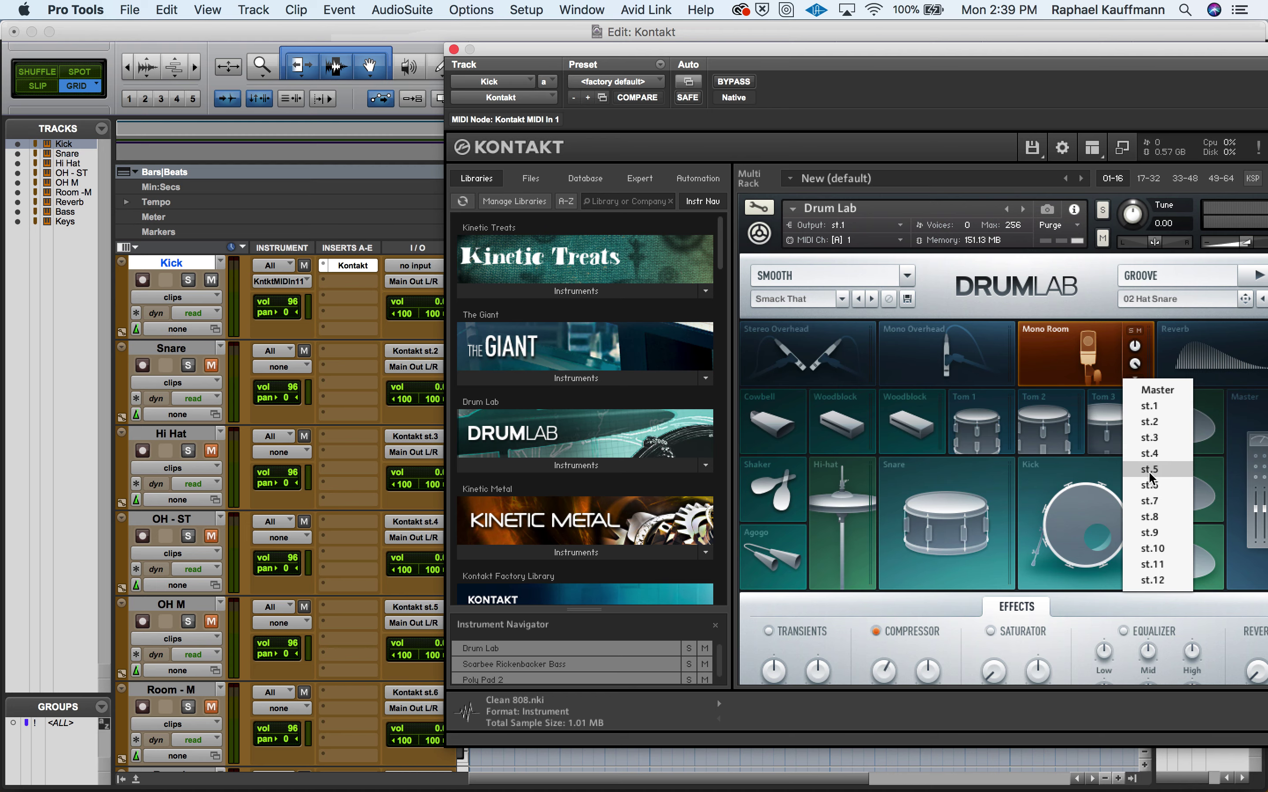
pyautogui.click(1149, 484)
# Lower Drum Lab's Reverb channel from 71 to zero and move the Kontakt window aside
pyautogui.moveTo(1190, 55); pyautogui.dragTo(912, 55)
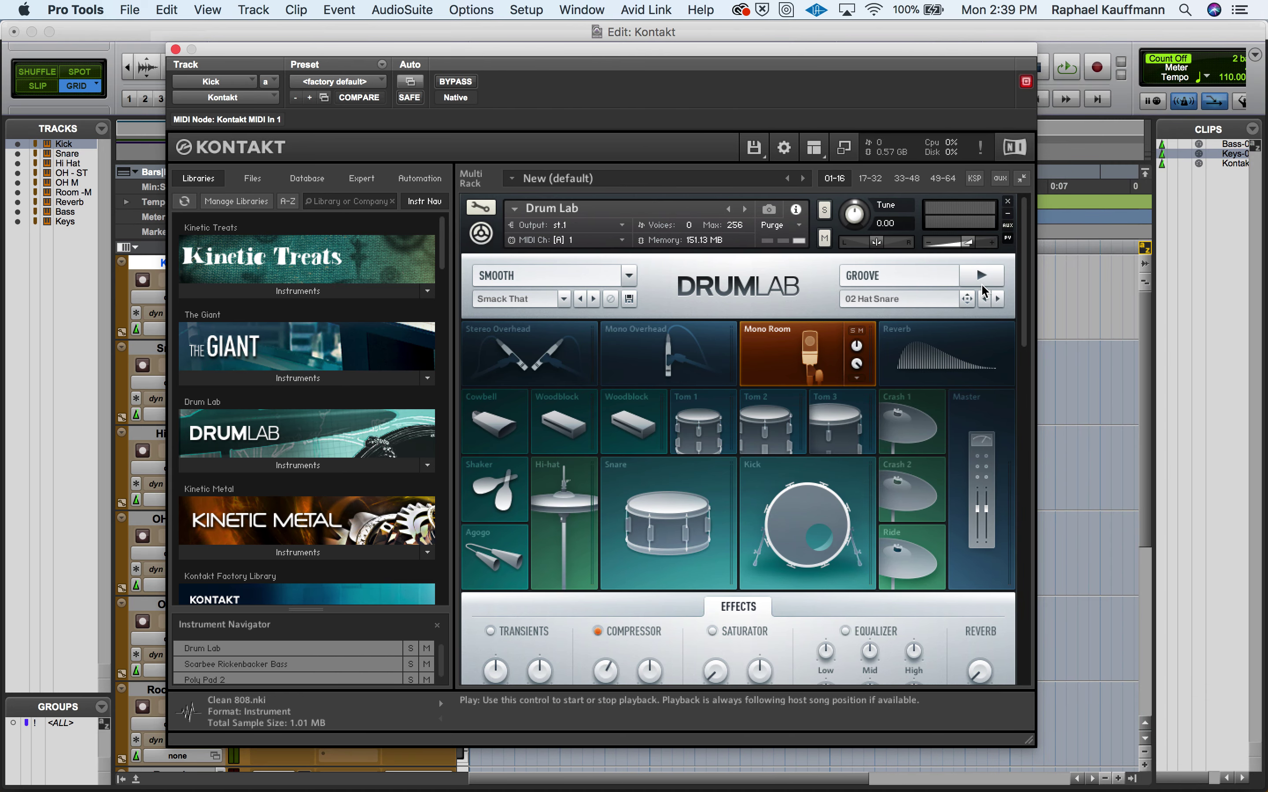
pyautogui.click(985, 369)
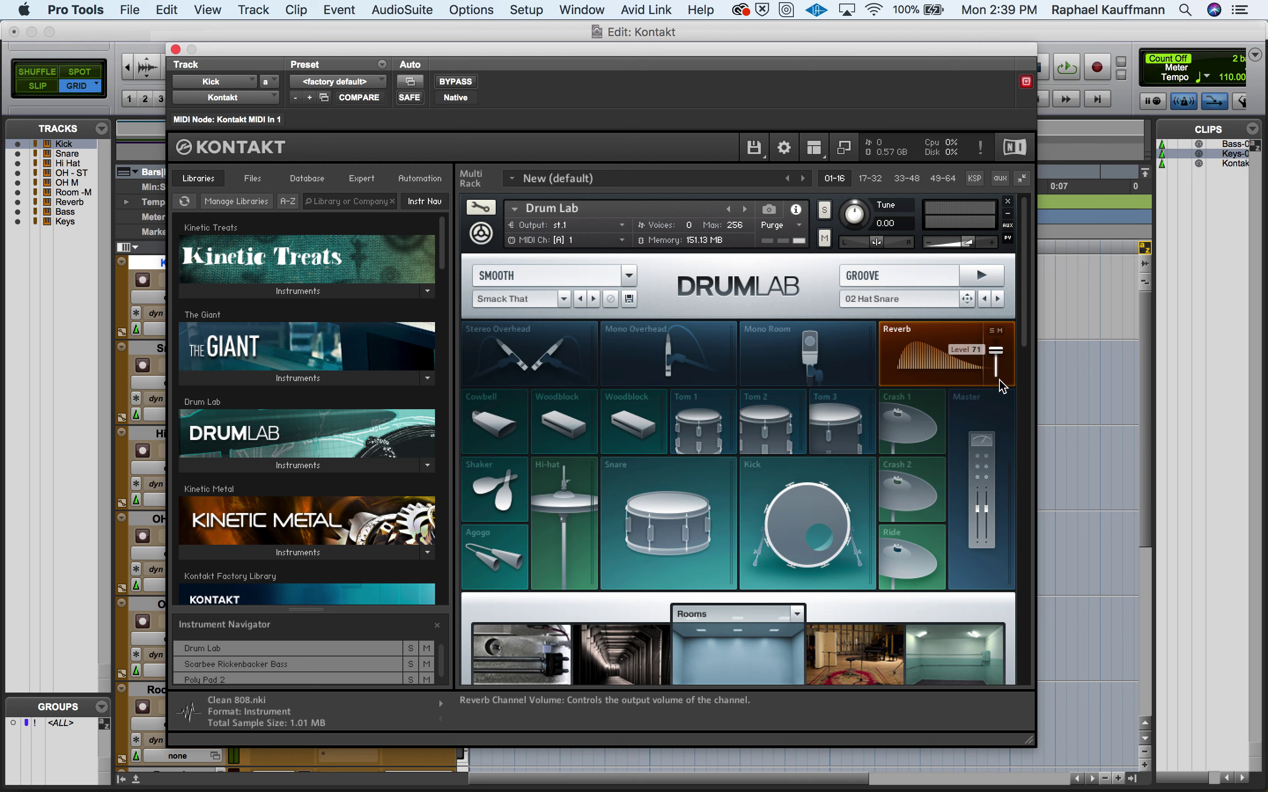
pyautogui.moveTo(1006, 367); pyautogui.dragTo(1003, 398)
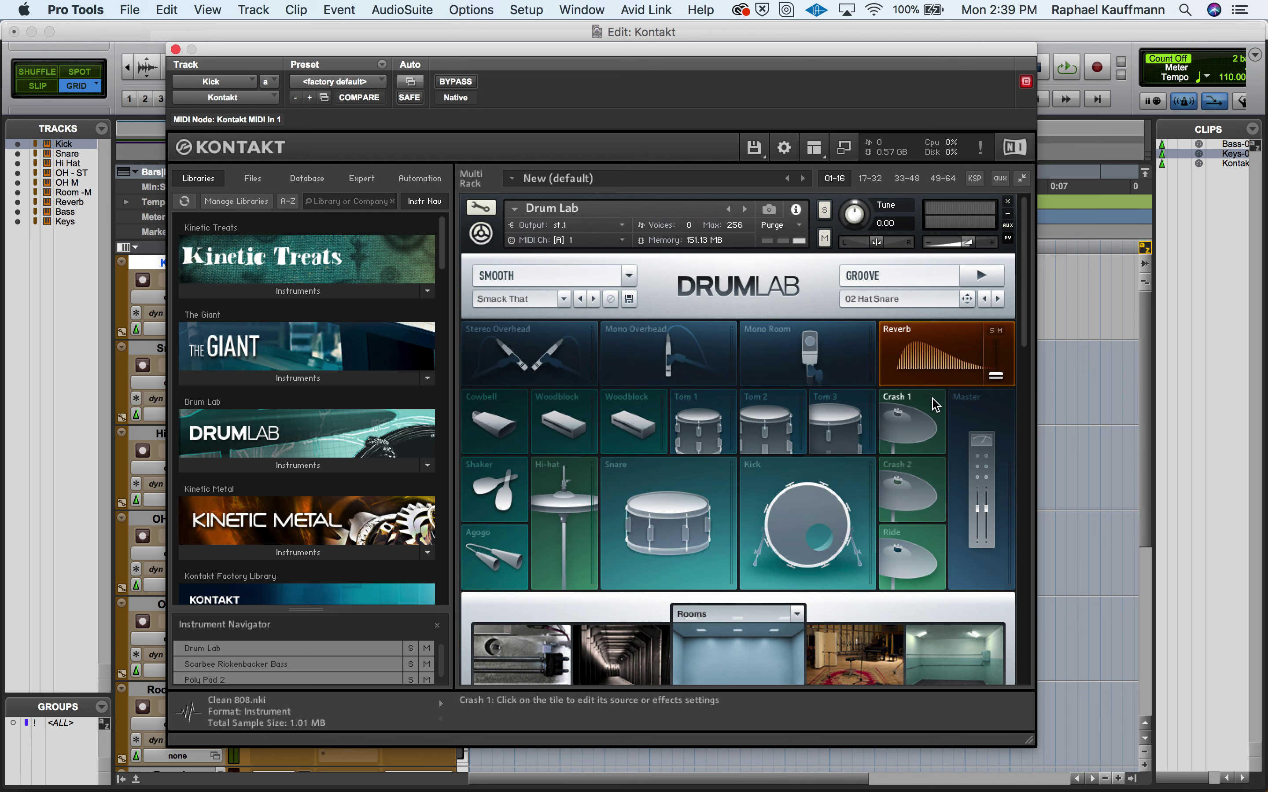
pyautogui.moveTo(990, 379)
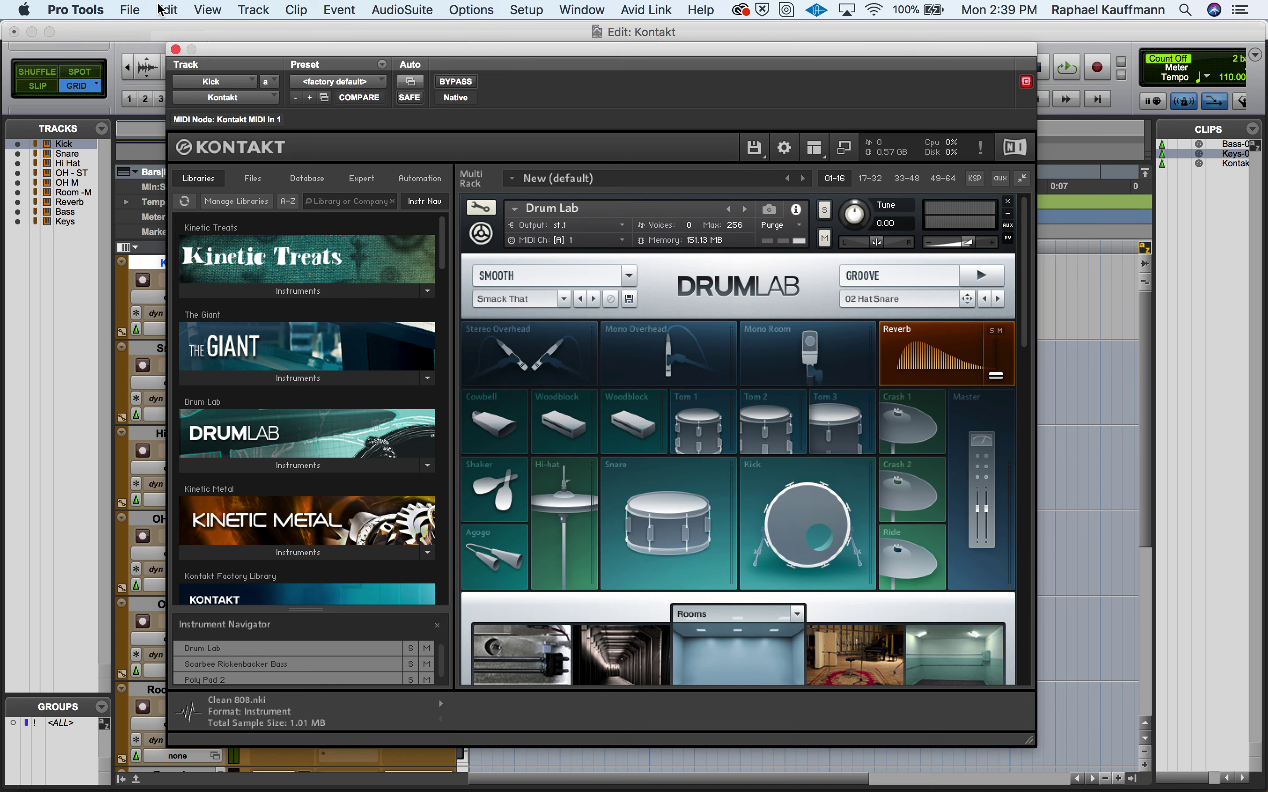
pyautogui.moveTo(209, 57); pyautogui.dragTo(732, 360)
# Select the first Kontakt-01 clip on the Kick track and play it twice to hear the kick alone
pyautogui.click(547, 334)
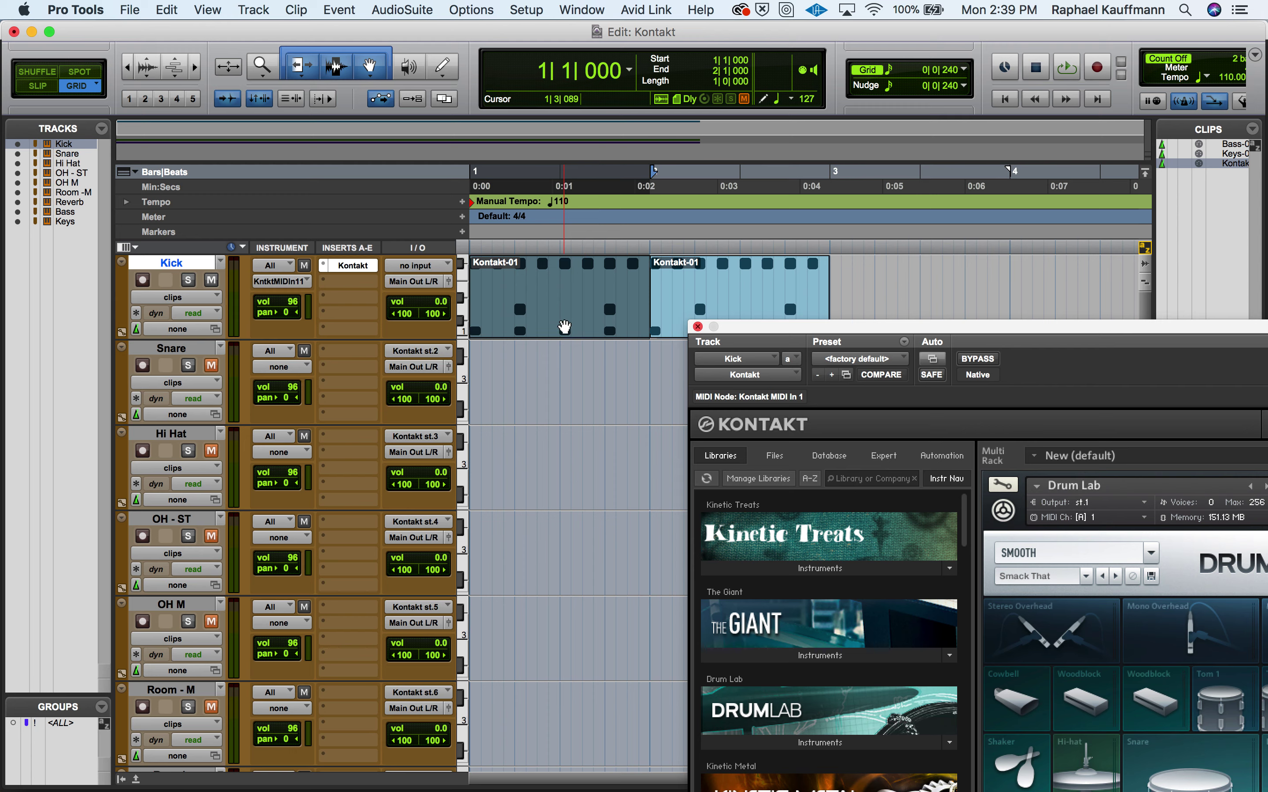
pyautogui.press('space')
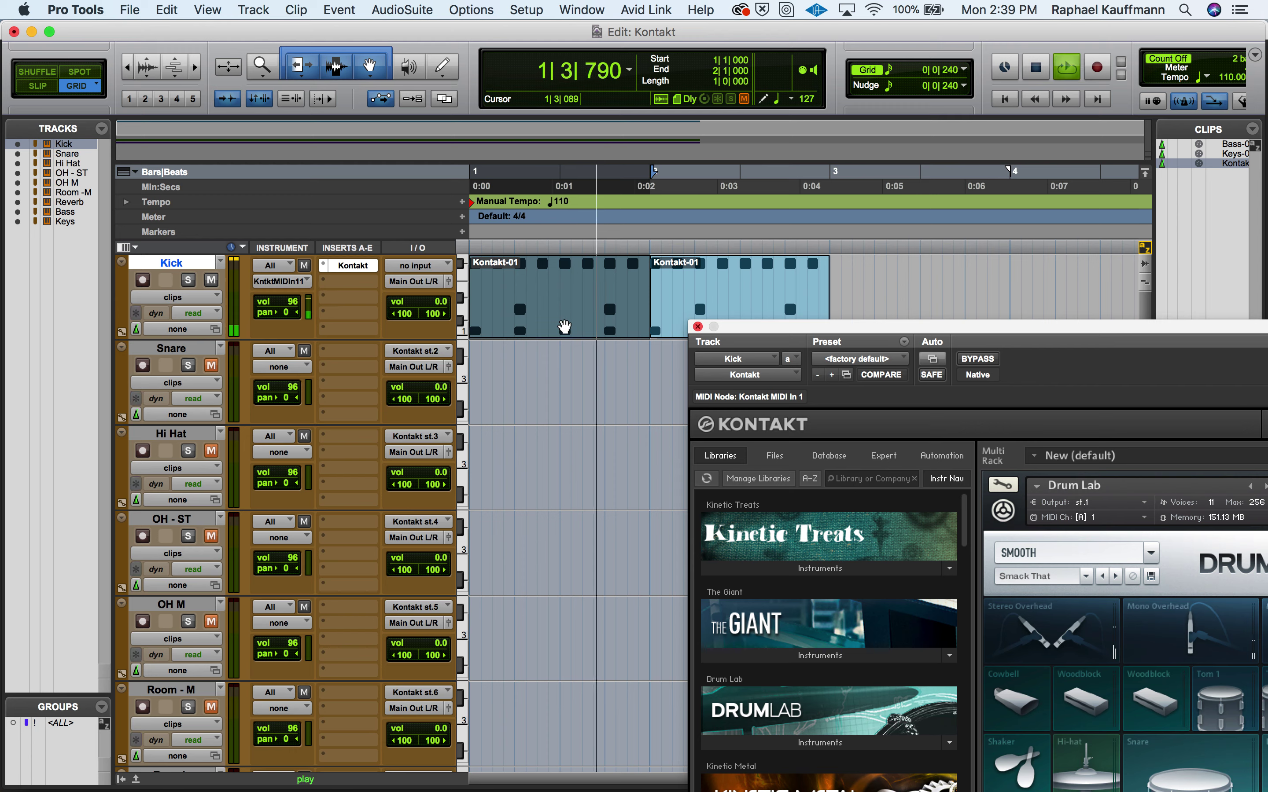
pyautogui.press('space')
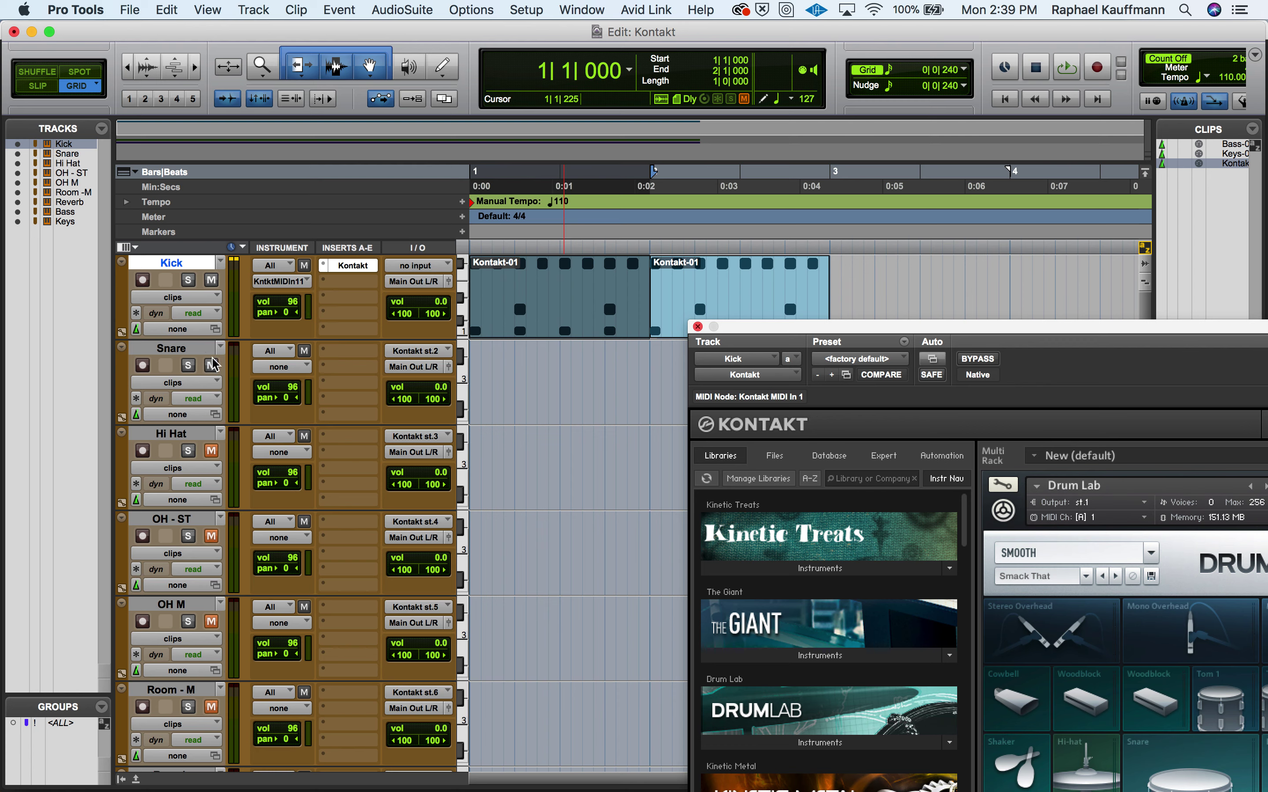
pyautogui.press('space')
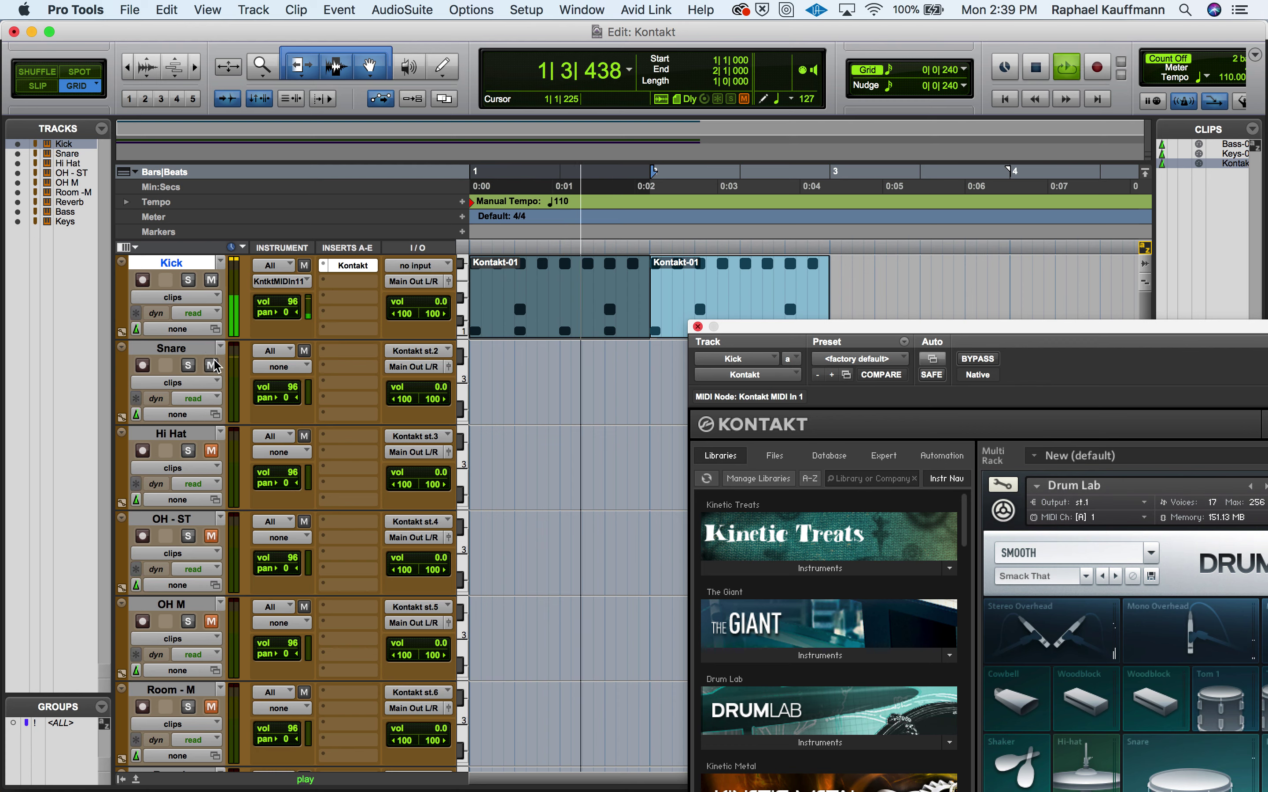
pyautogui.press('space')
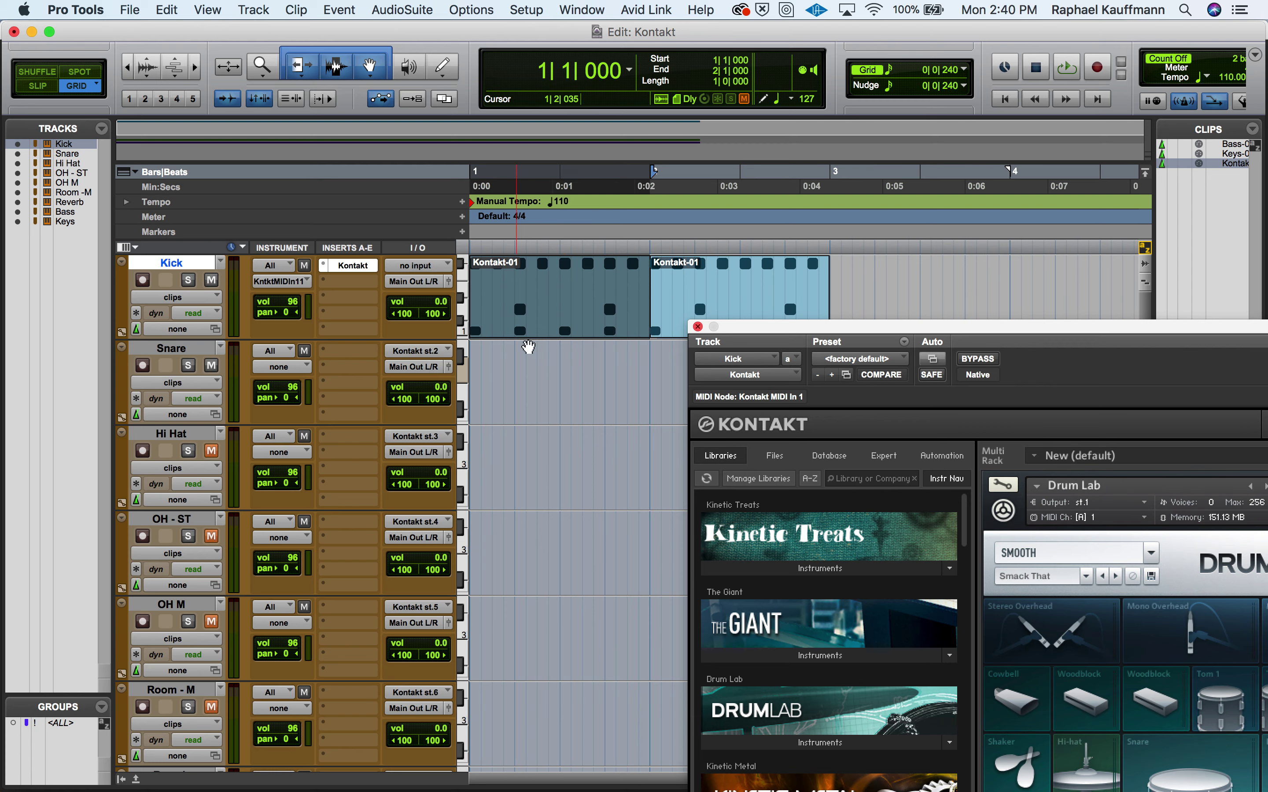
pyautogui.click(482, 310)
pyautogui.click(280, 368)
pyautogui.moveTo(291, 387)
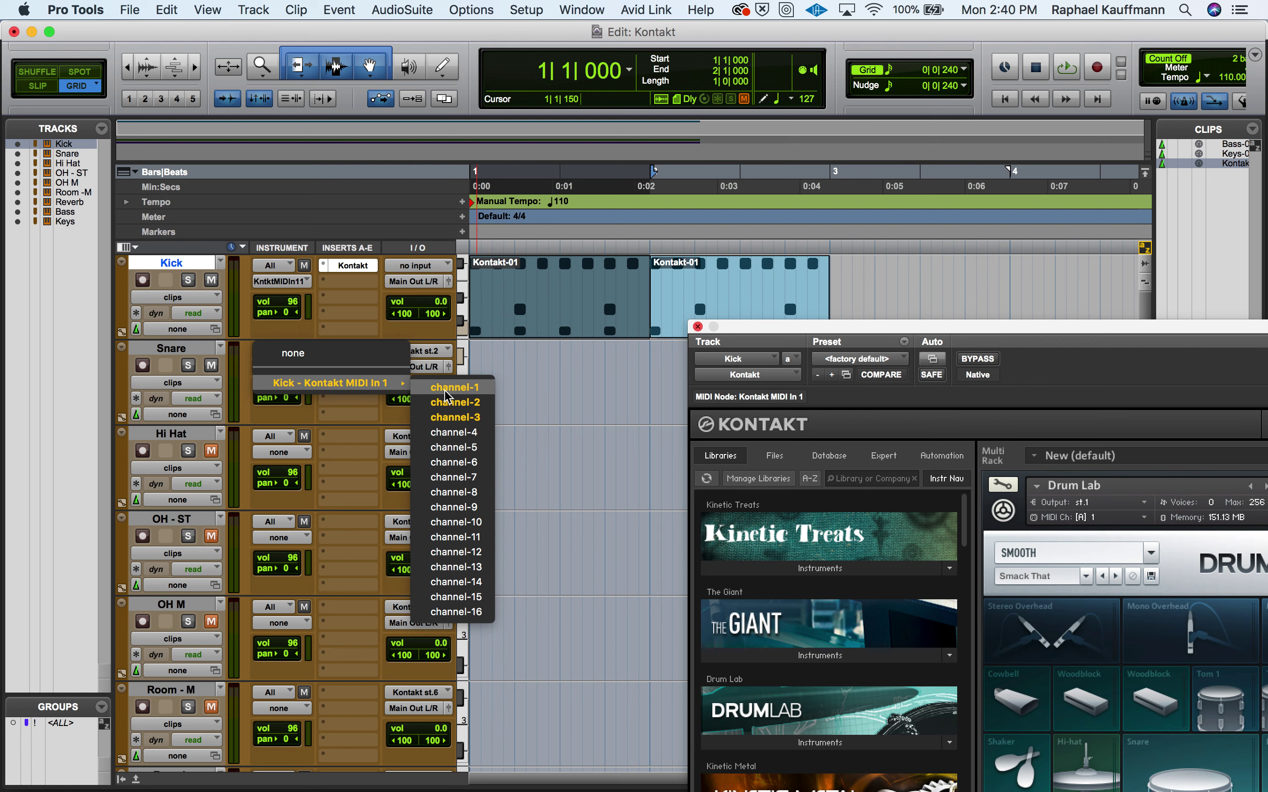
pyautogui.click(454, 402)
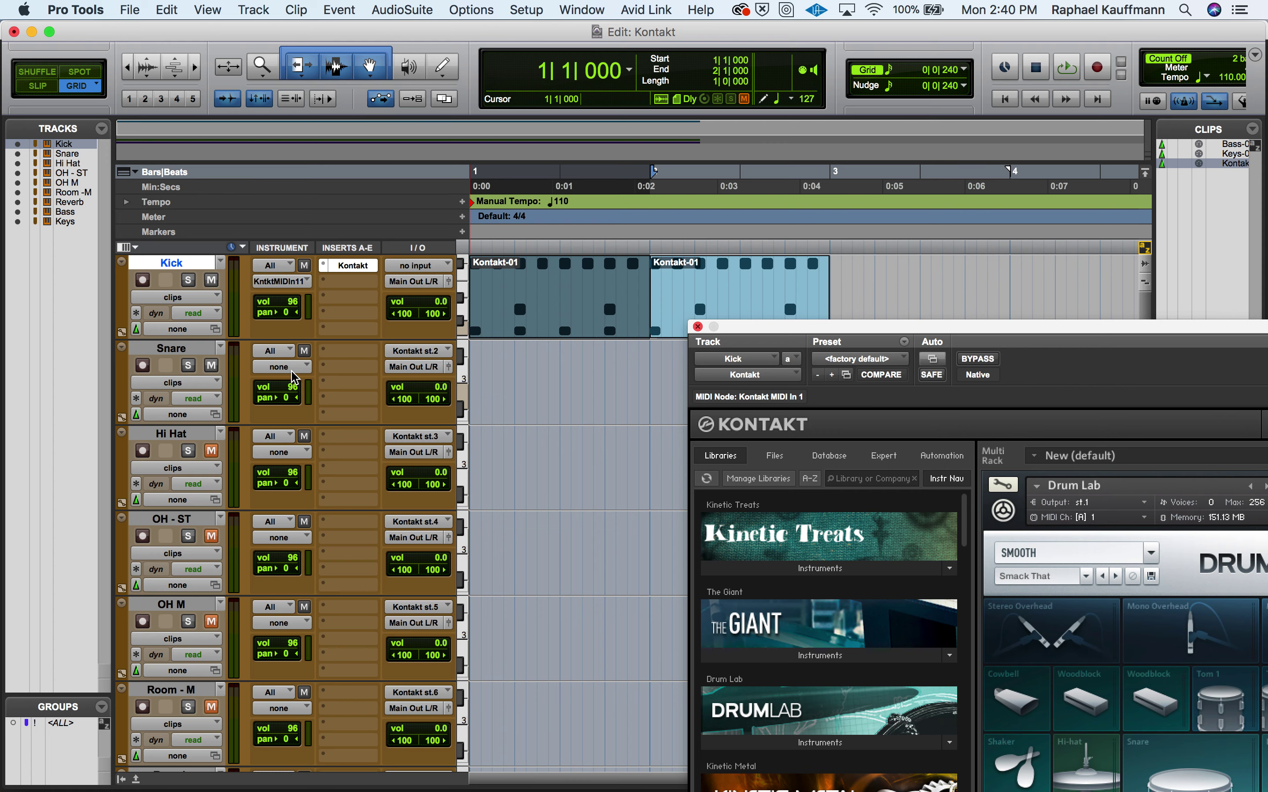
pyautogui.scroll(-5, 527, 703)
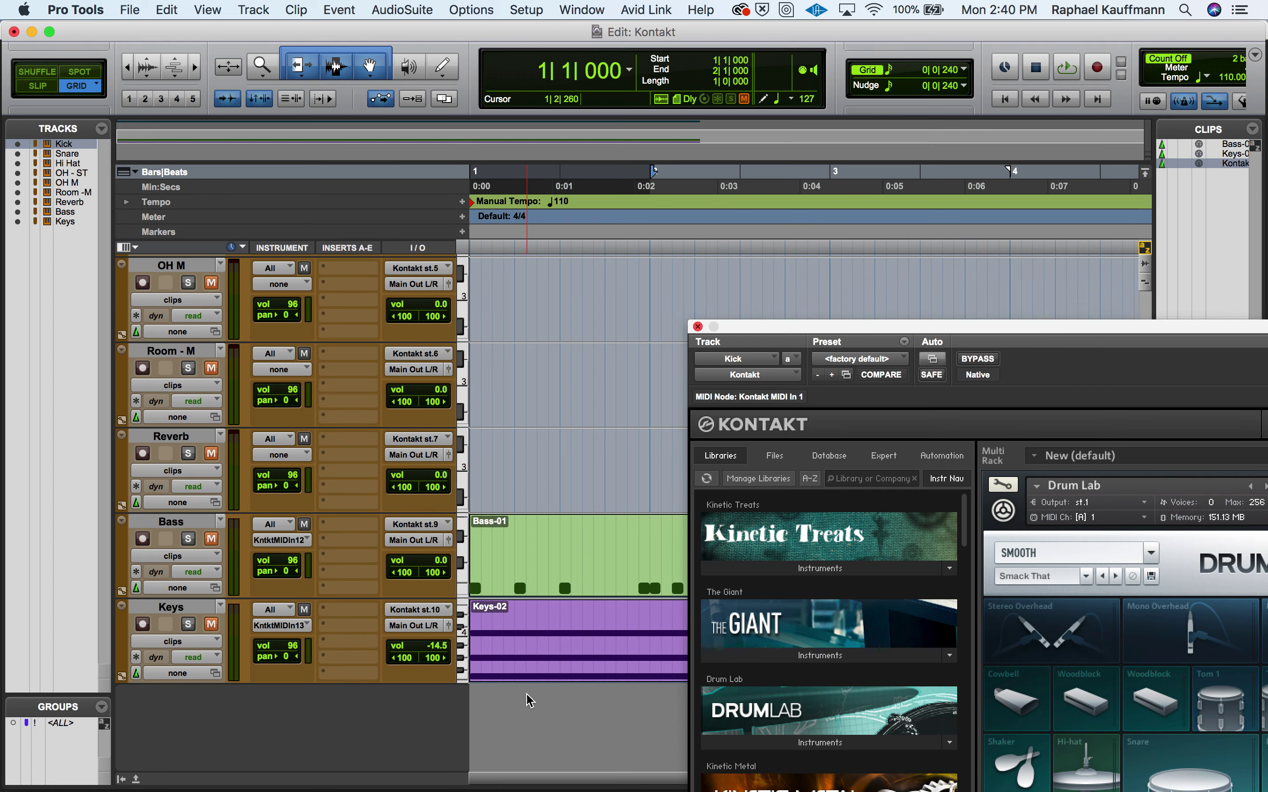
pyautogui.click(511, 590)
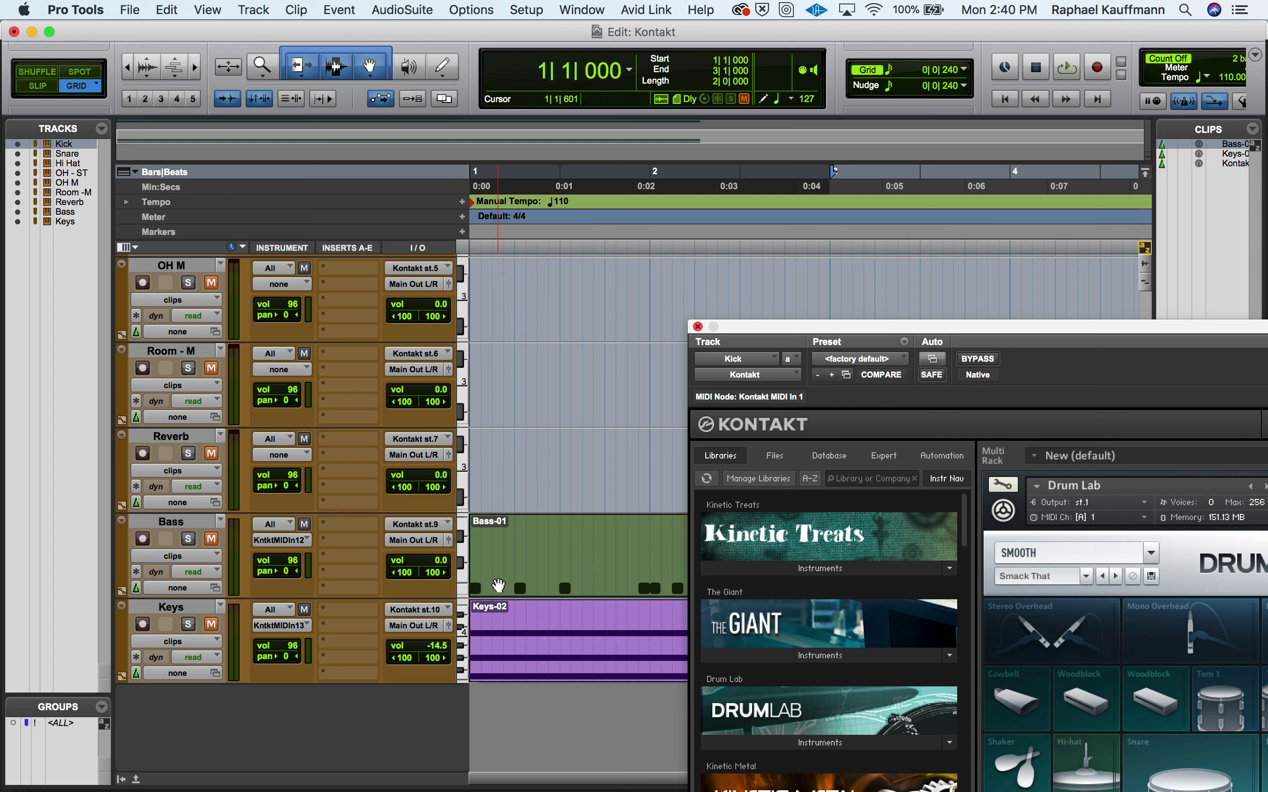
pyautogui.scroll(5, 321, 556)
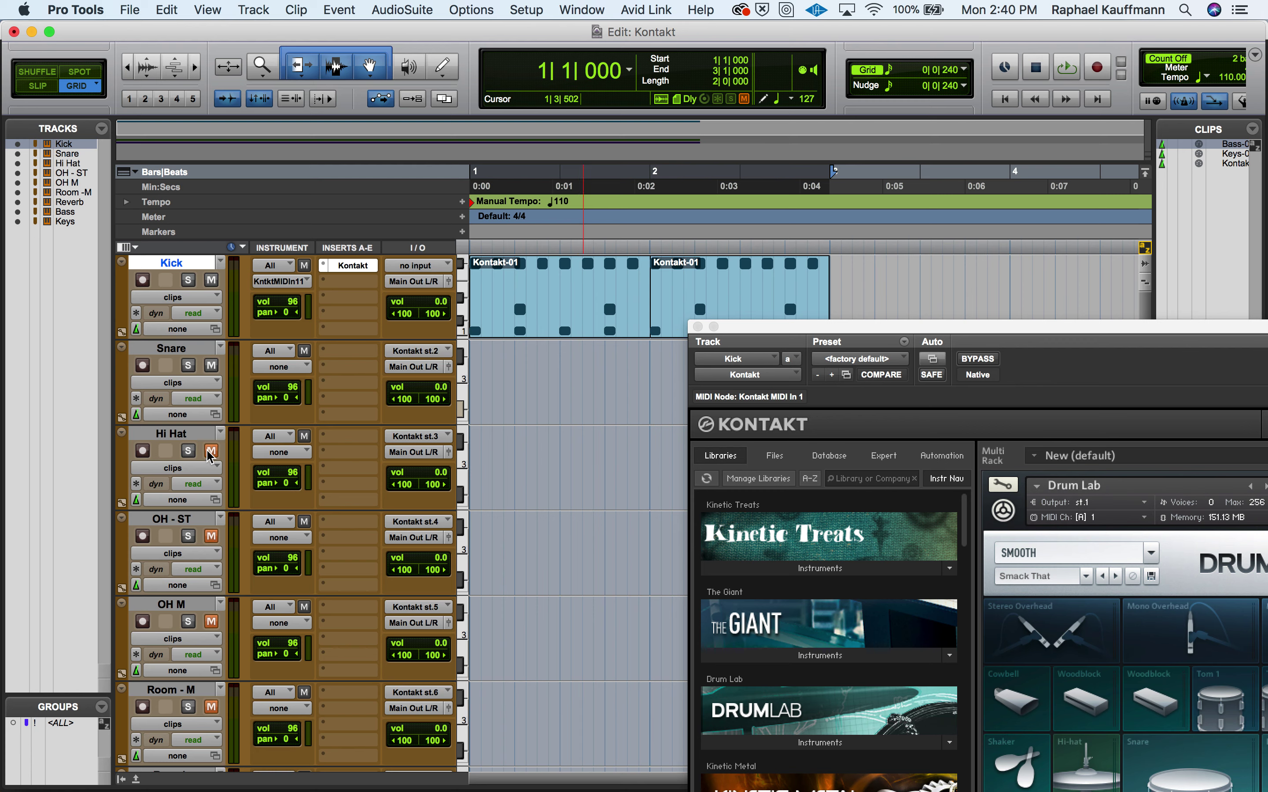
# Play the two Kontakt-01 clips on Kick to audition the drums
pyautogui.press('space')
pyautogui.press('space')
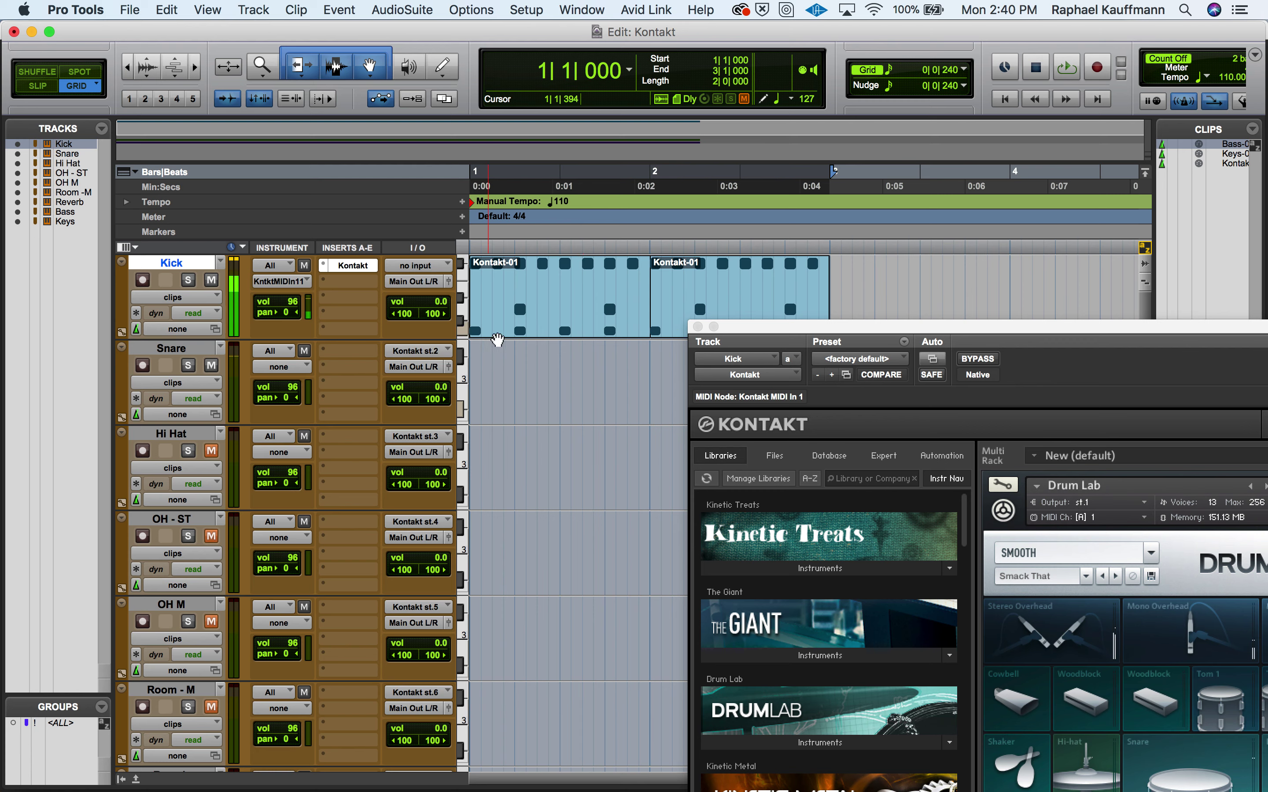
pyautogui.click(502, 337)
pyautogui.keyDown('shift'); pyautogui.click(695, 315); pyautogui.keyUp('shift')
pyautogui.press('space')
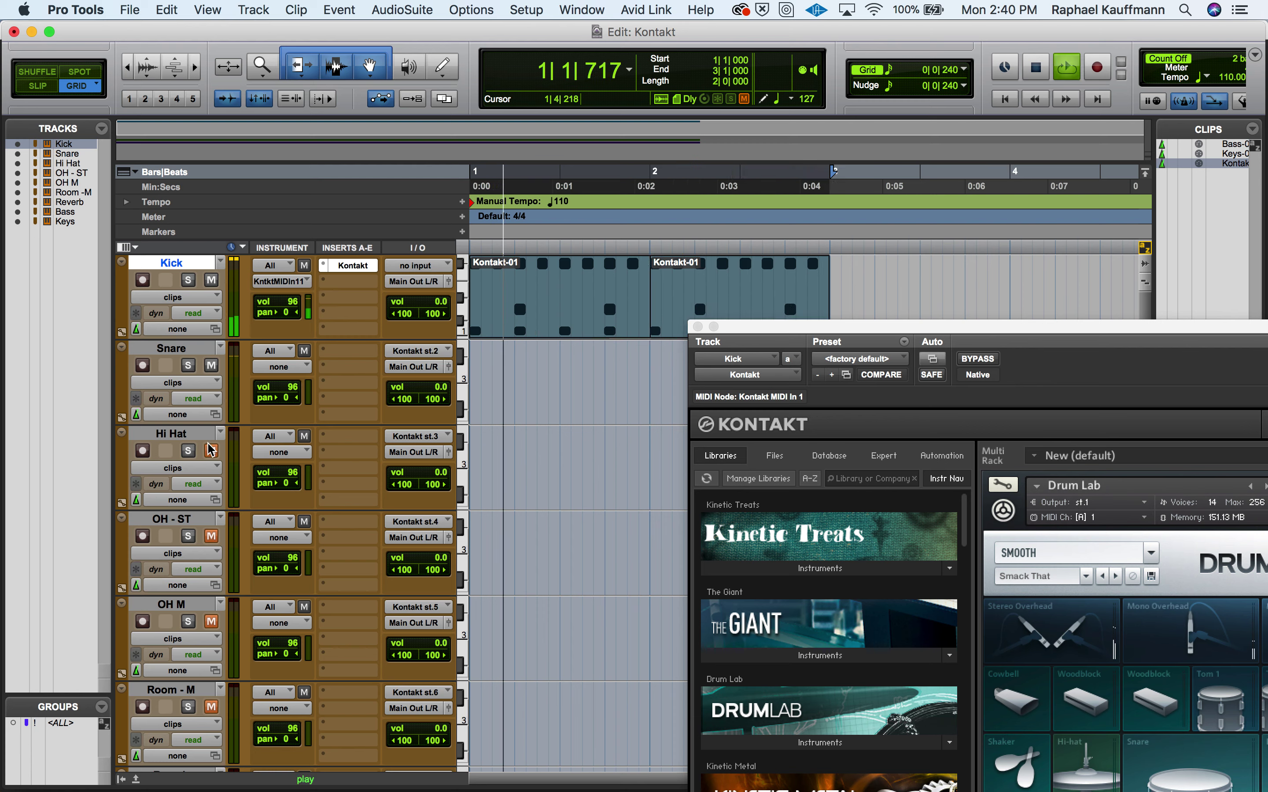
# Unmute OH - ST and Room - M, briefly soloing OH - ST and OH M to audition them
pyautogui.click(211, 536)
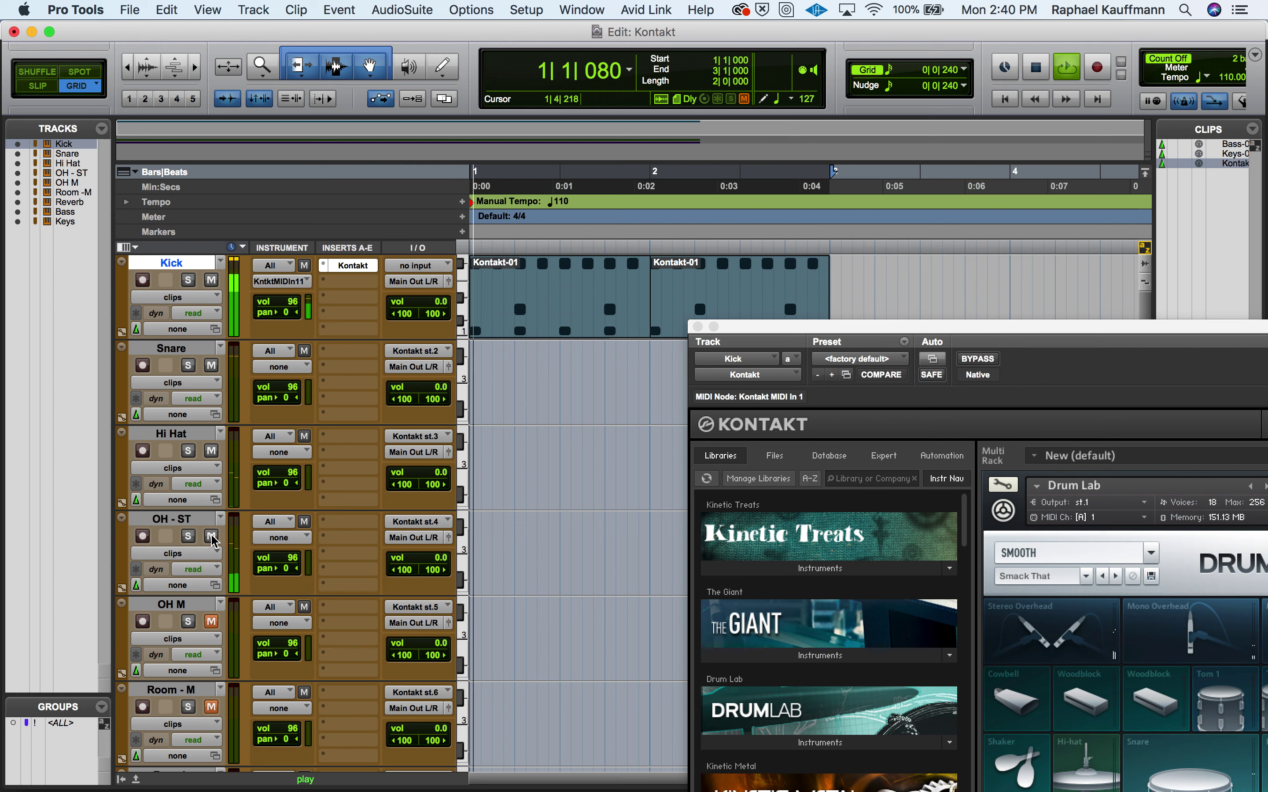
pyautogui.click(188, 537)
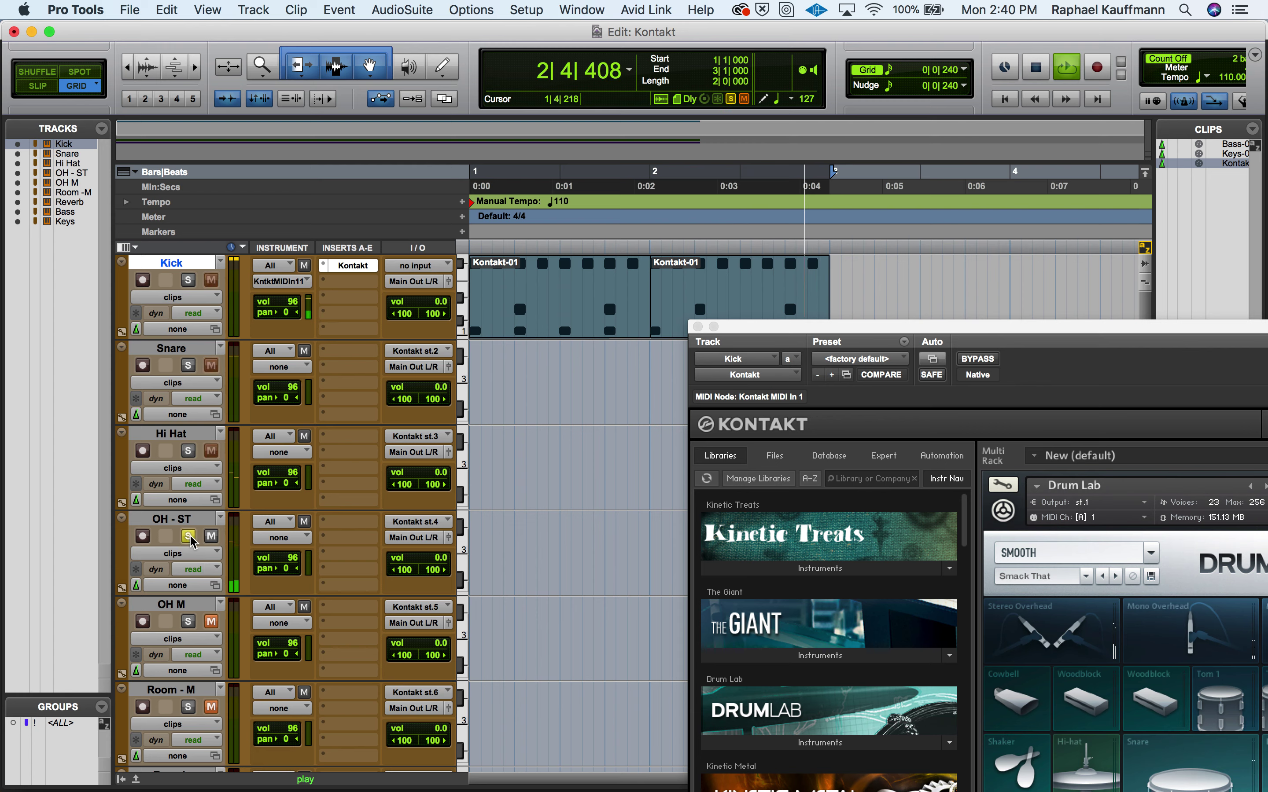
pyautogui.click(188, 536)
pyautogui.click(188, 622)
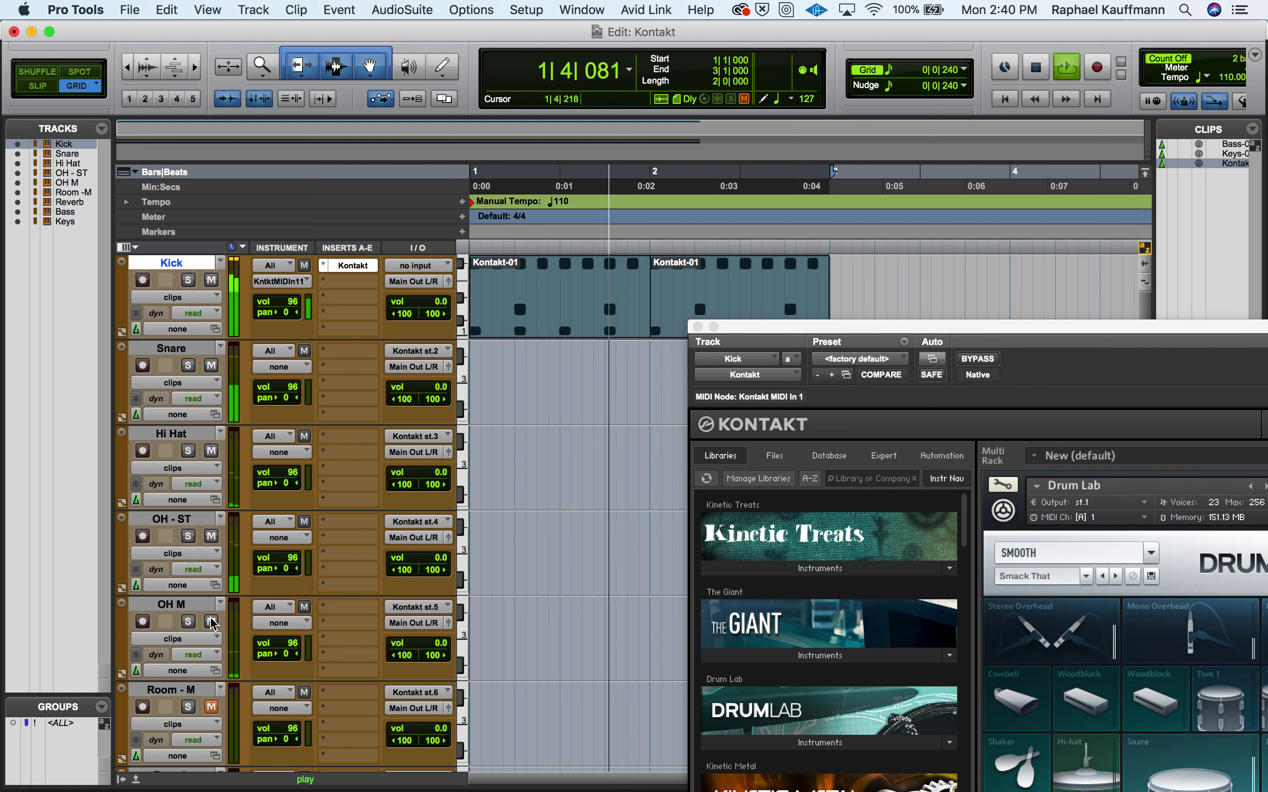
pyautogui.click(188, 622)
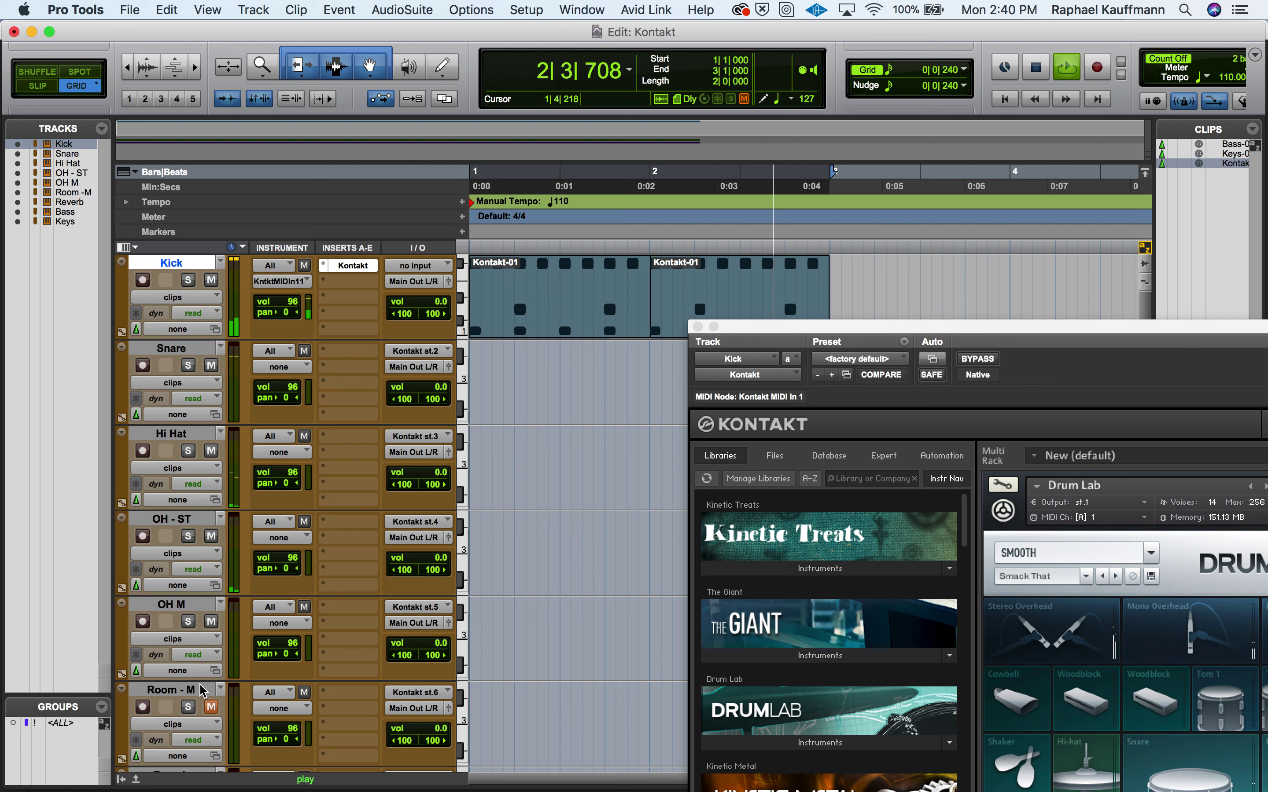
pyautogui.click(211, 708)
pyautogui.click(211, 707)
pyautogui.scroll(-3, 211, 682)
pyautogui.click(211, 536)
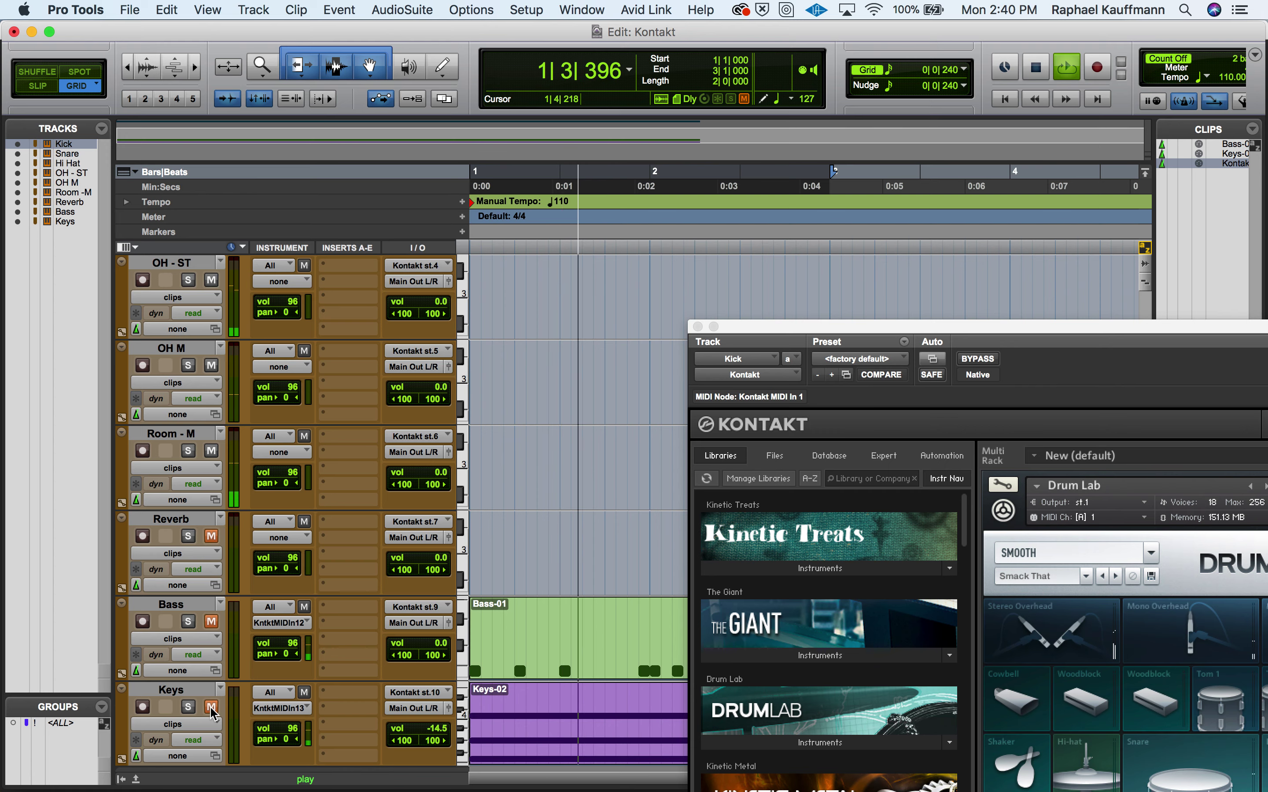
# Hide the Reverb track from the Edit window and stop playback
pyautogui.click(204, 519)
pyautogui.rightClick(203, 519)
pyautogui.click(468, 460)
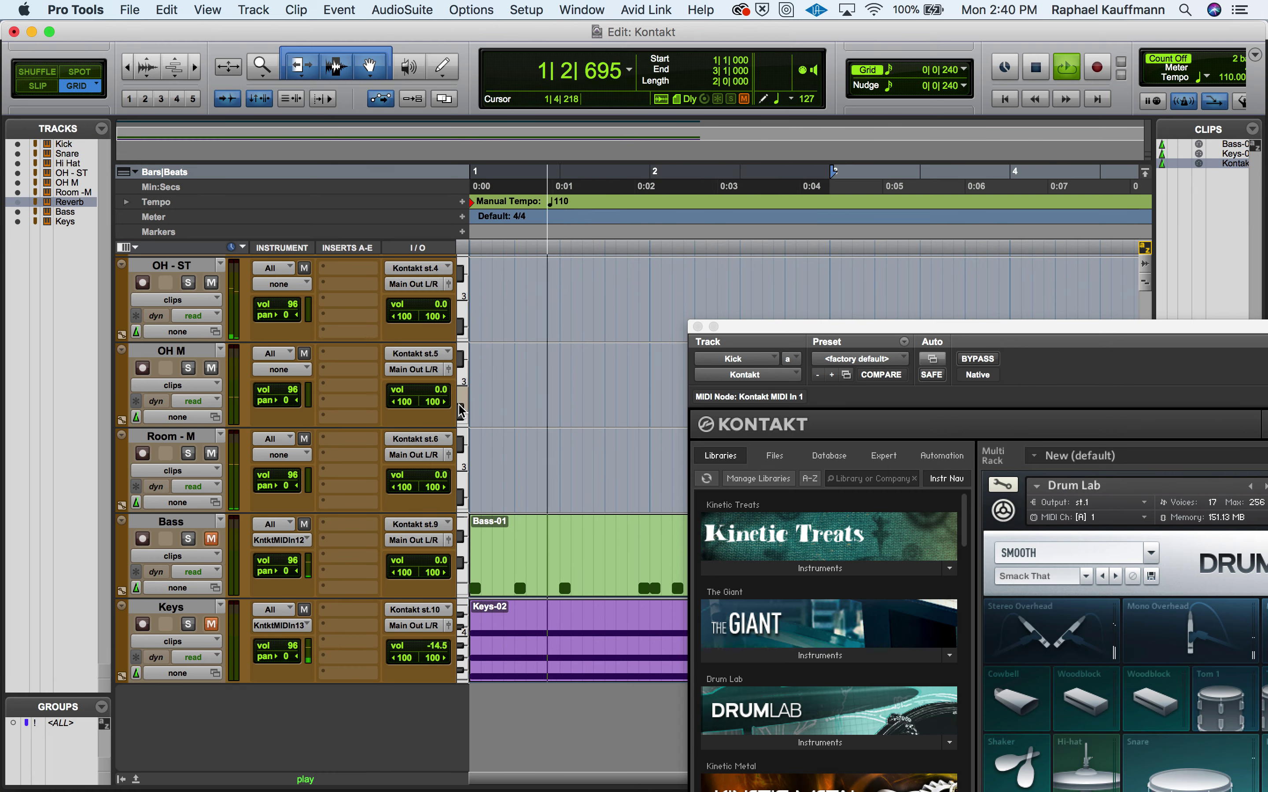
pyautogui.press('space')
# Unmute the Bass track and play back the kit with bass
pyautogui.scroll(5, 496, 474)
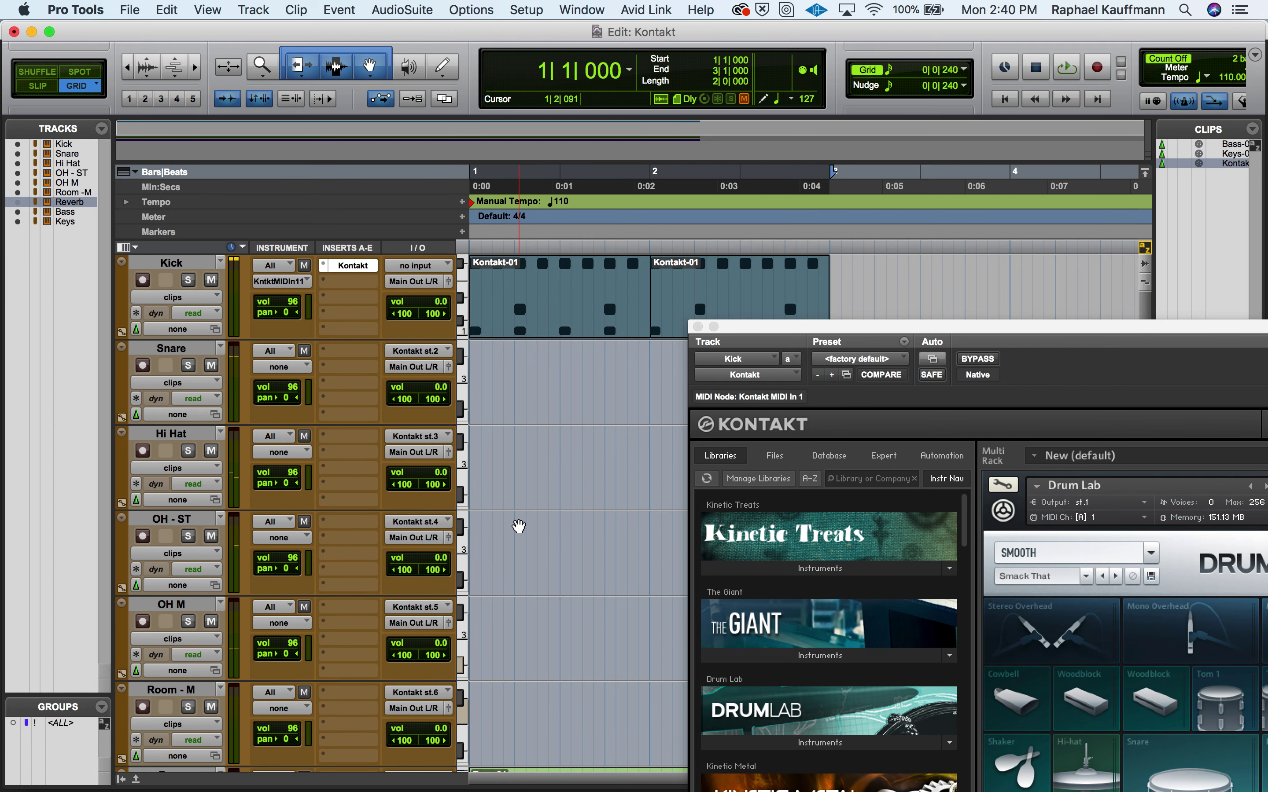
pyautogui.scroll(-5, 518, 526)
pyautogui.click(212, 540)
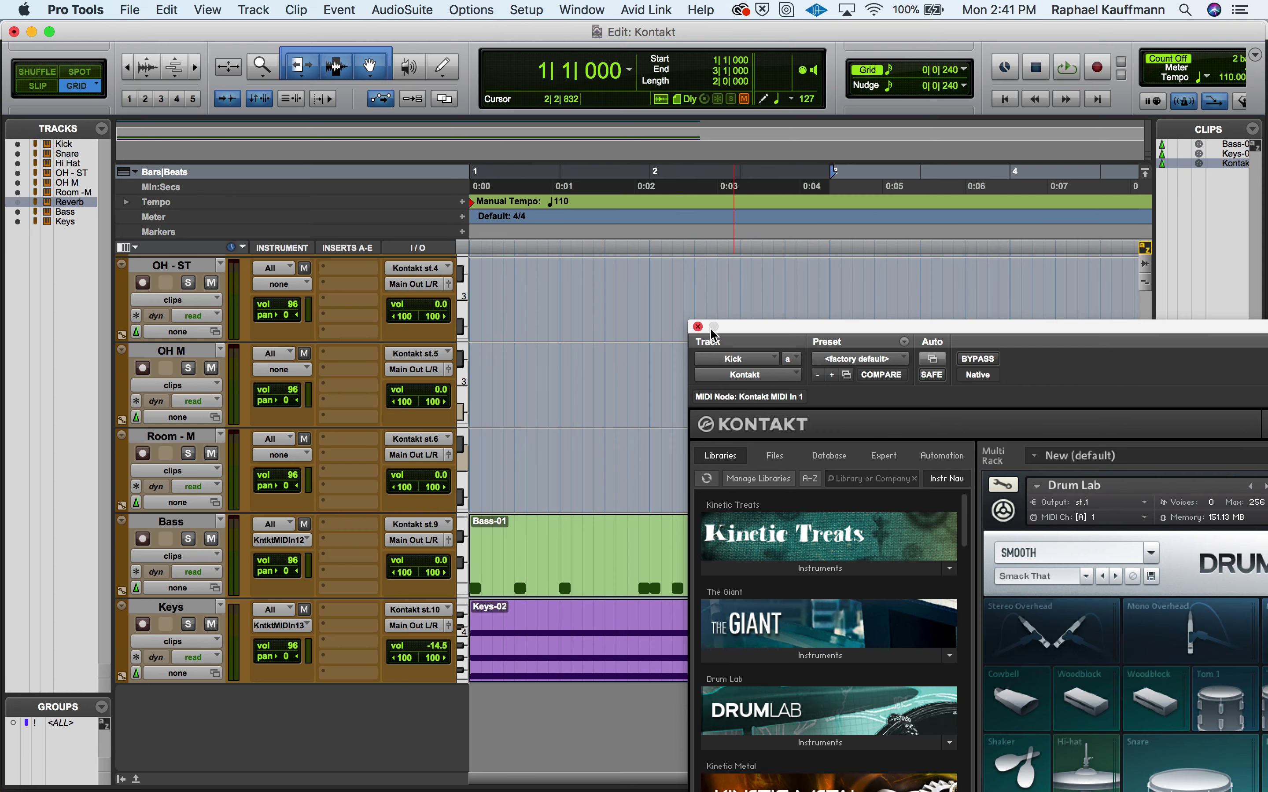
pyautogui.scroll(5, 502, 385)
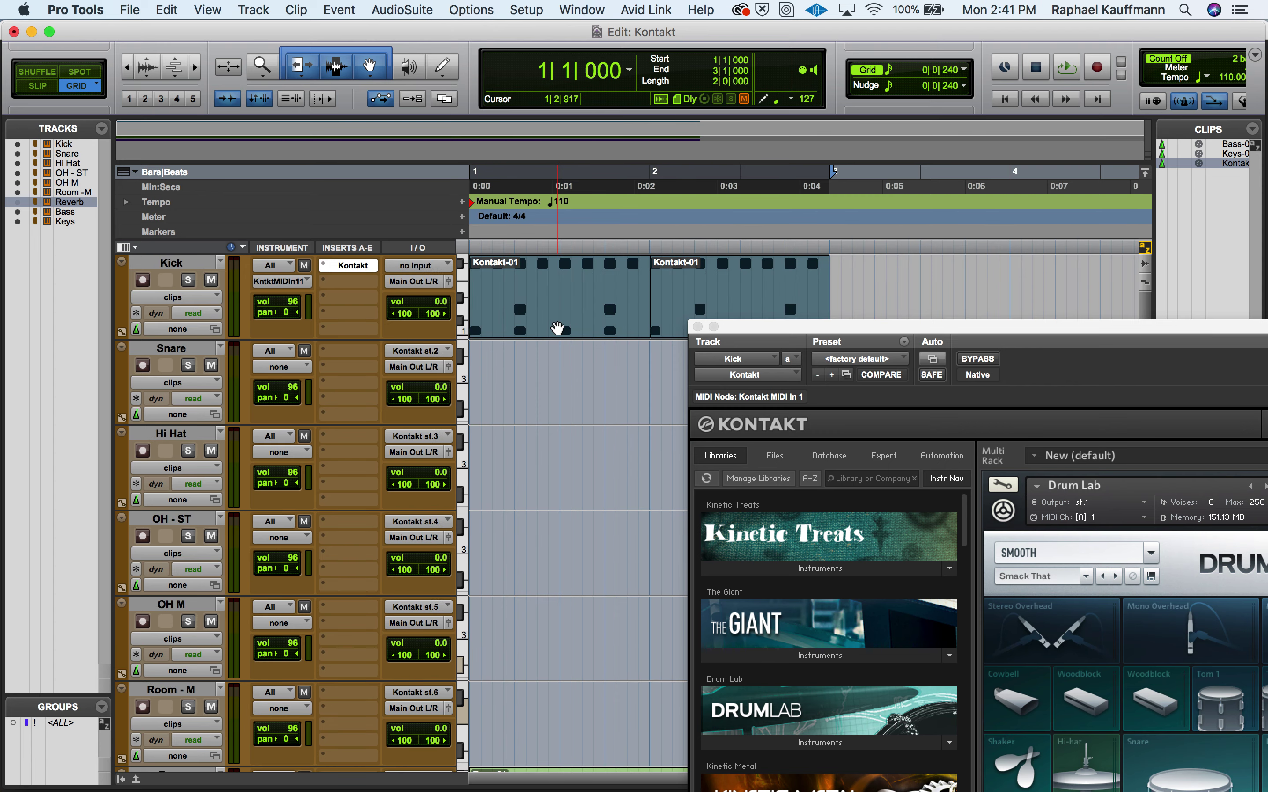
pyautogui.press('space')
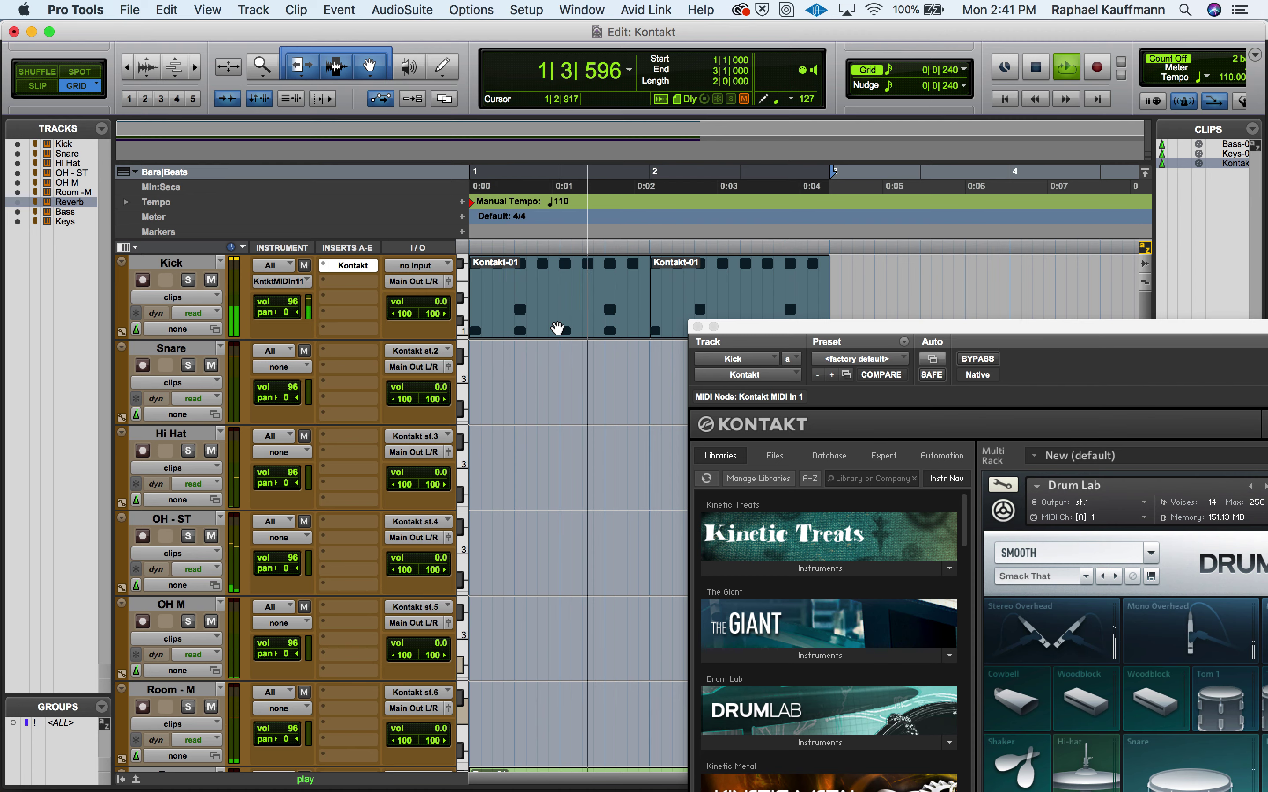
# Show the Mix window and pull the Kick fader down to -4.9 dB
pyautogui.press('super+equal')
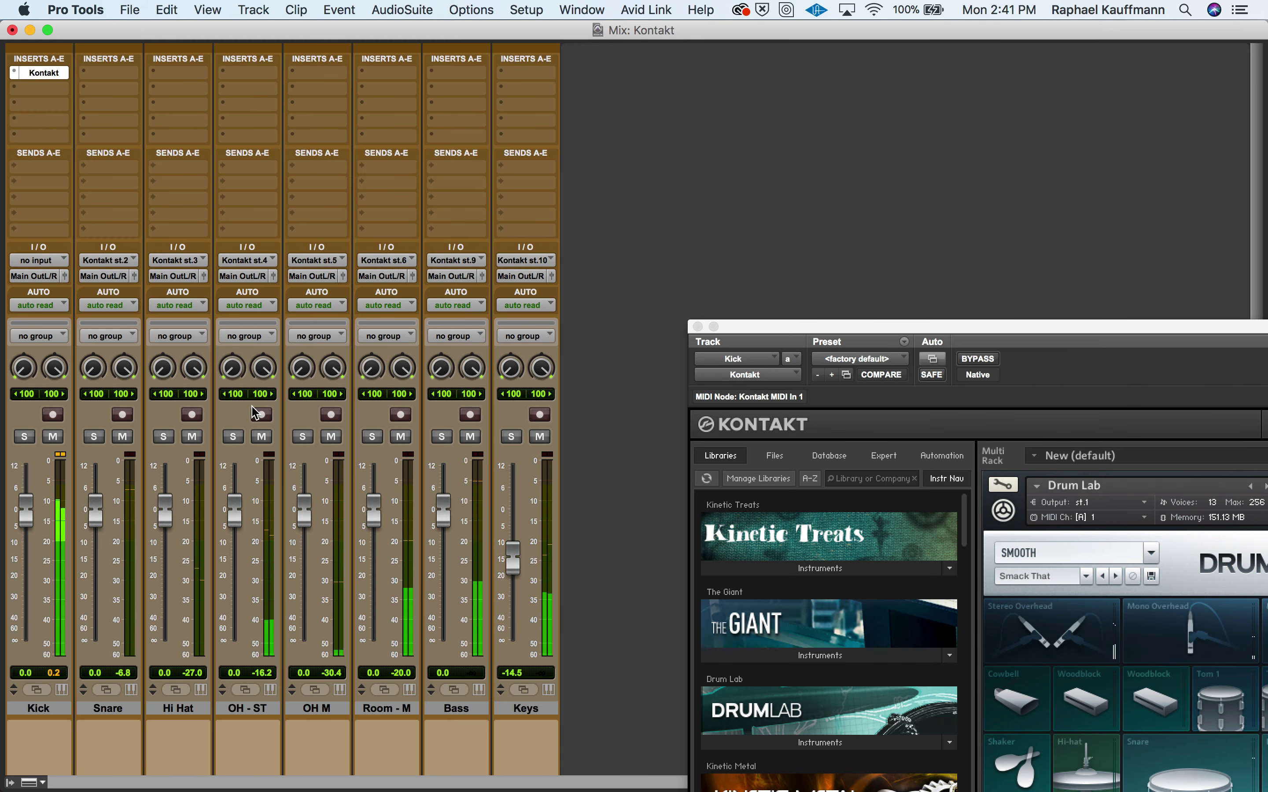
pyautogui.moveTo(33, 519); pyautogui.dragTo(33, 537)
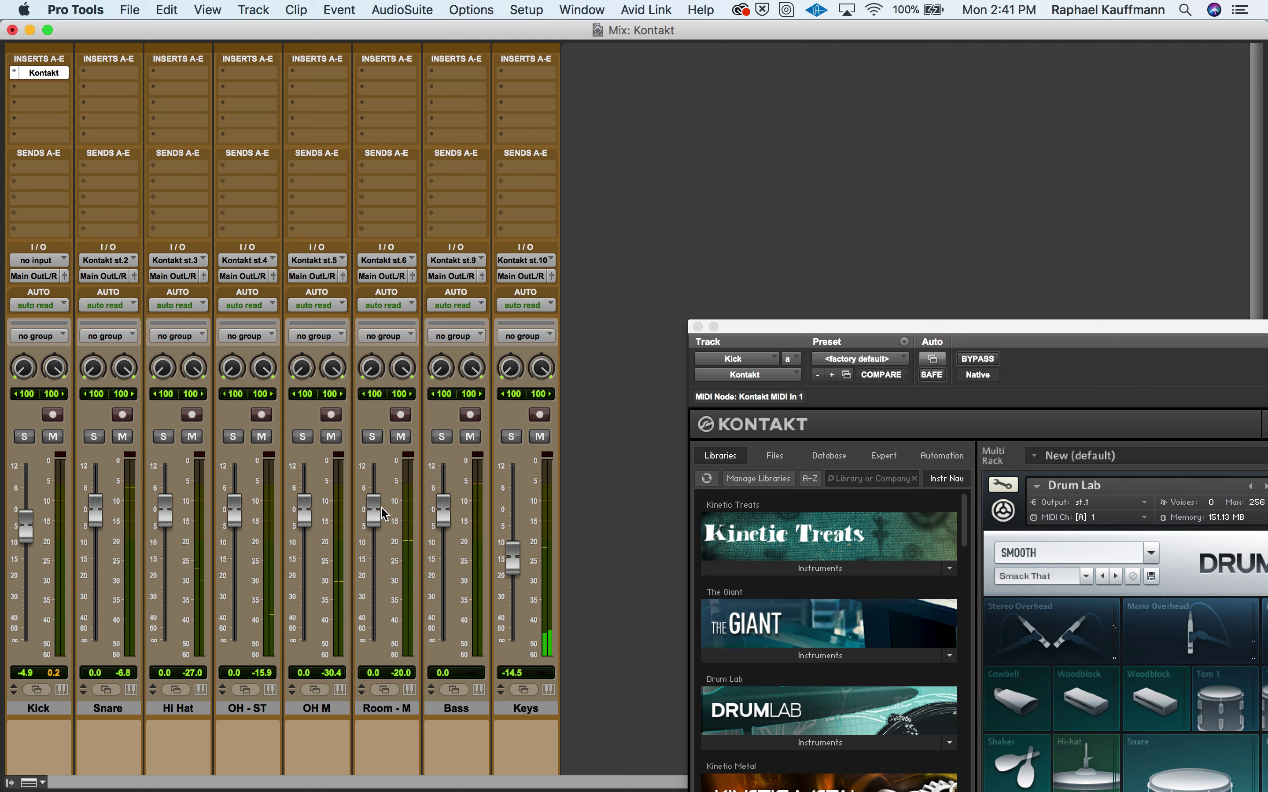
pyautogui.press('super+Tab')
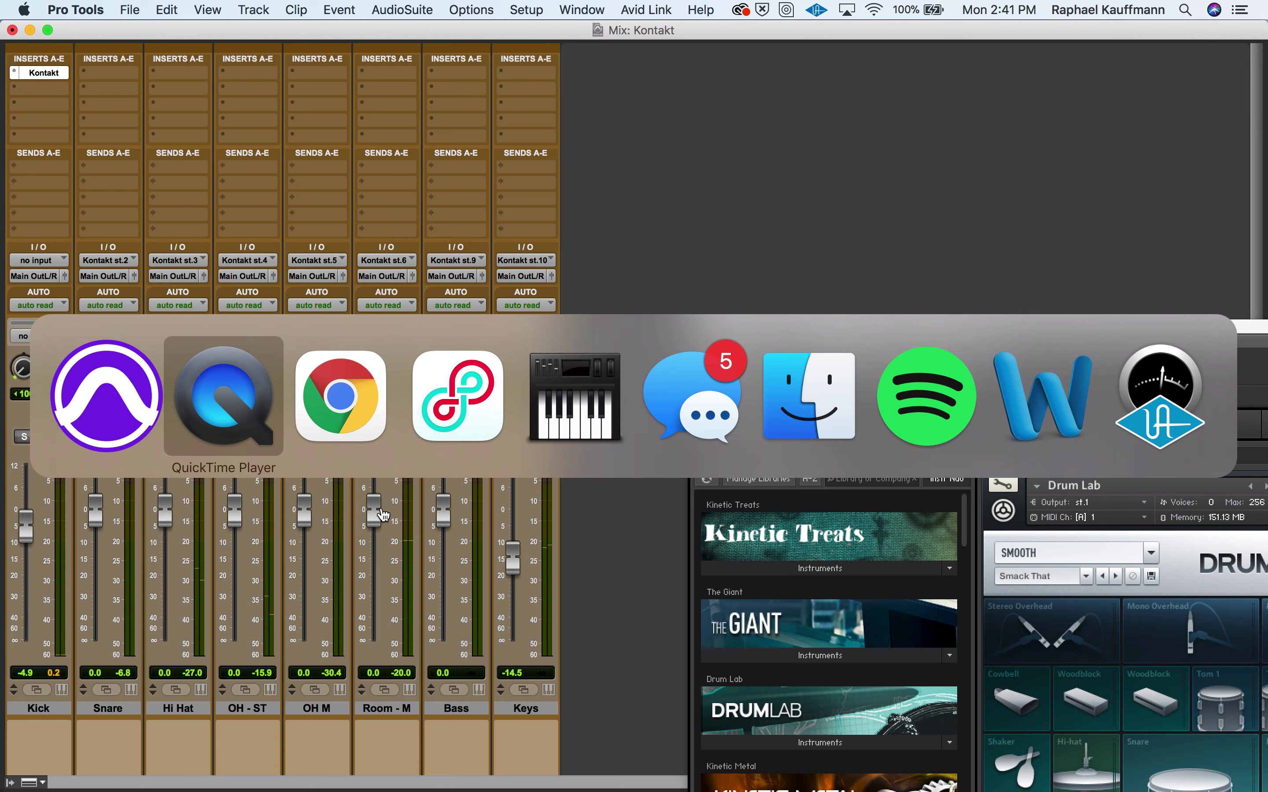